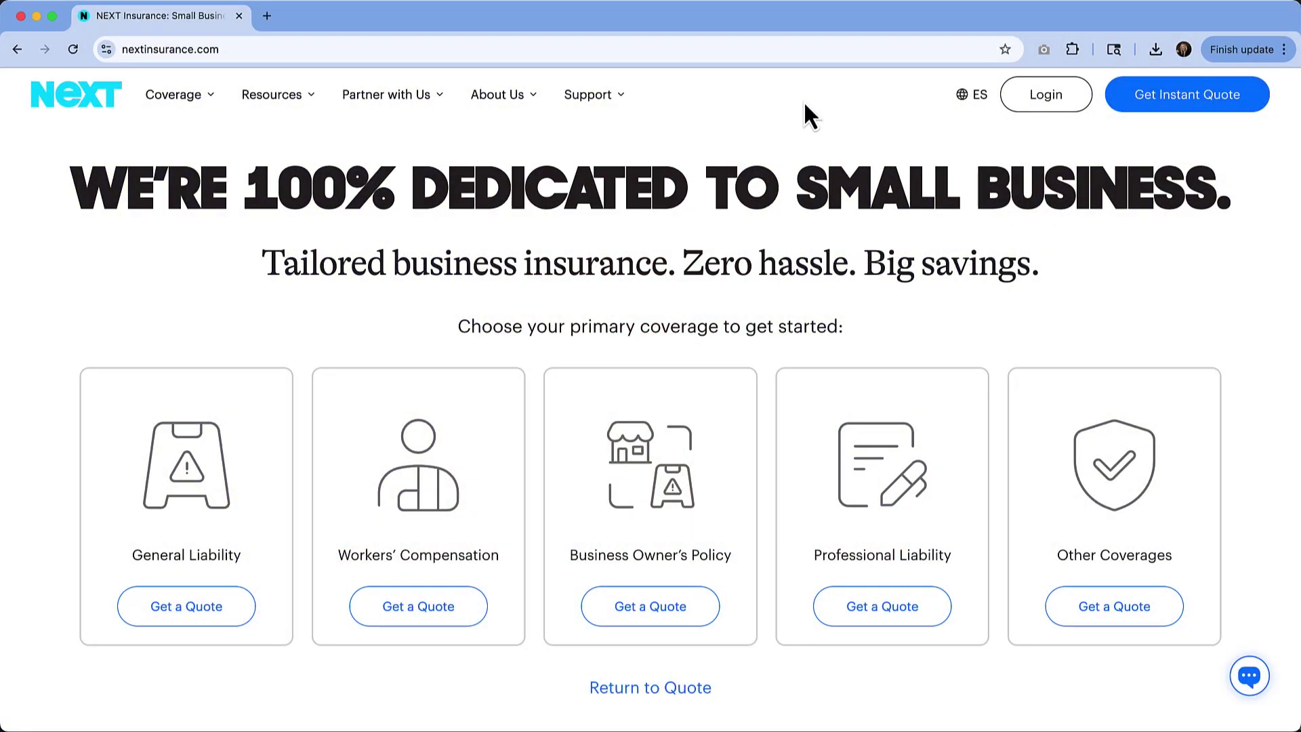
Look through the NEXT Insurance homepage, including the coverage options, shop-by-profession cards and customer reviews
scroll(805, 107, down, 2)
scroll(804, 106, down, 5)
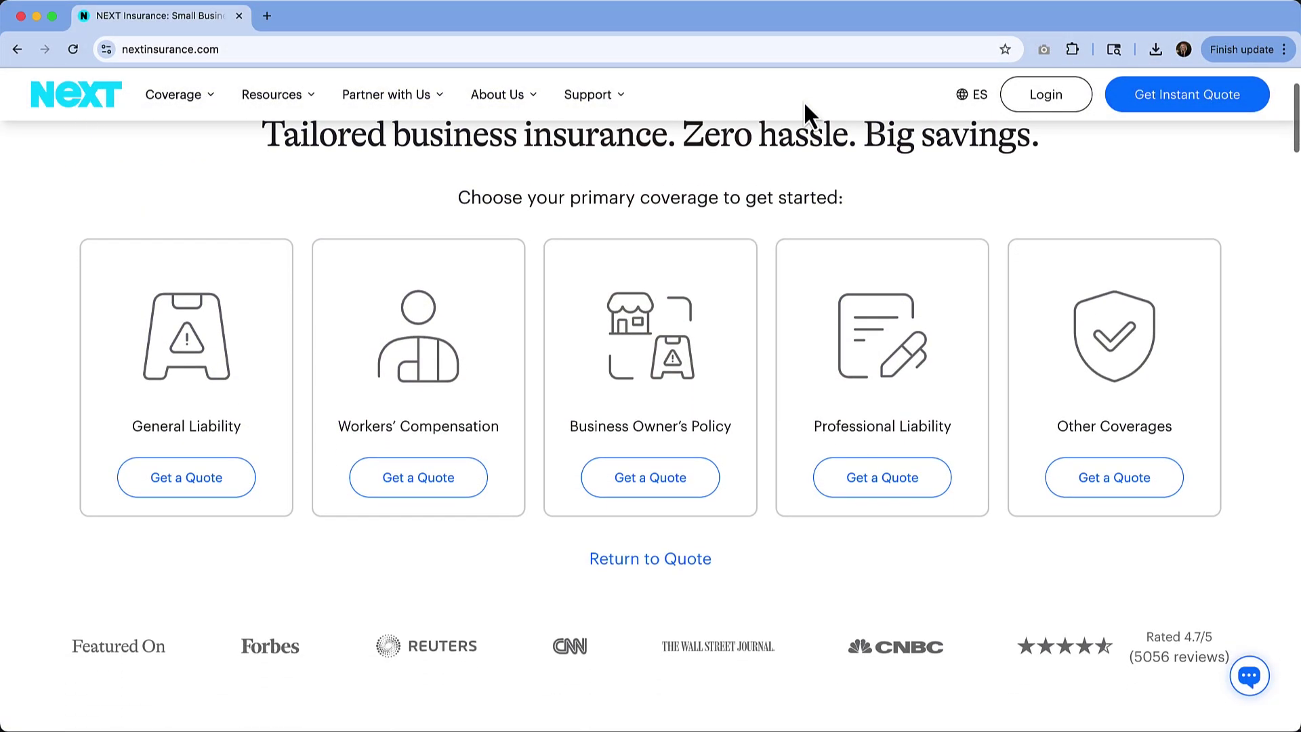
scroll(805, 103, down, 5)
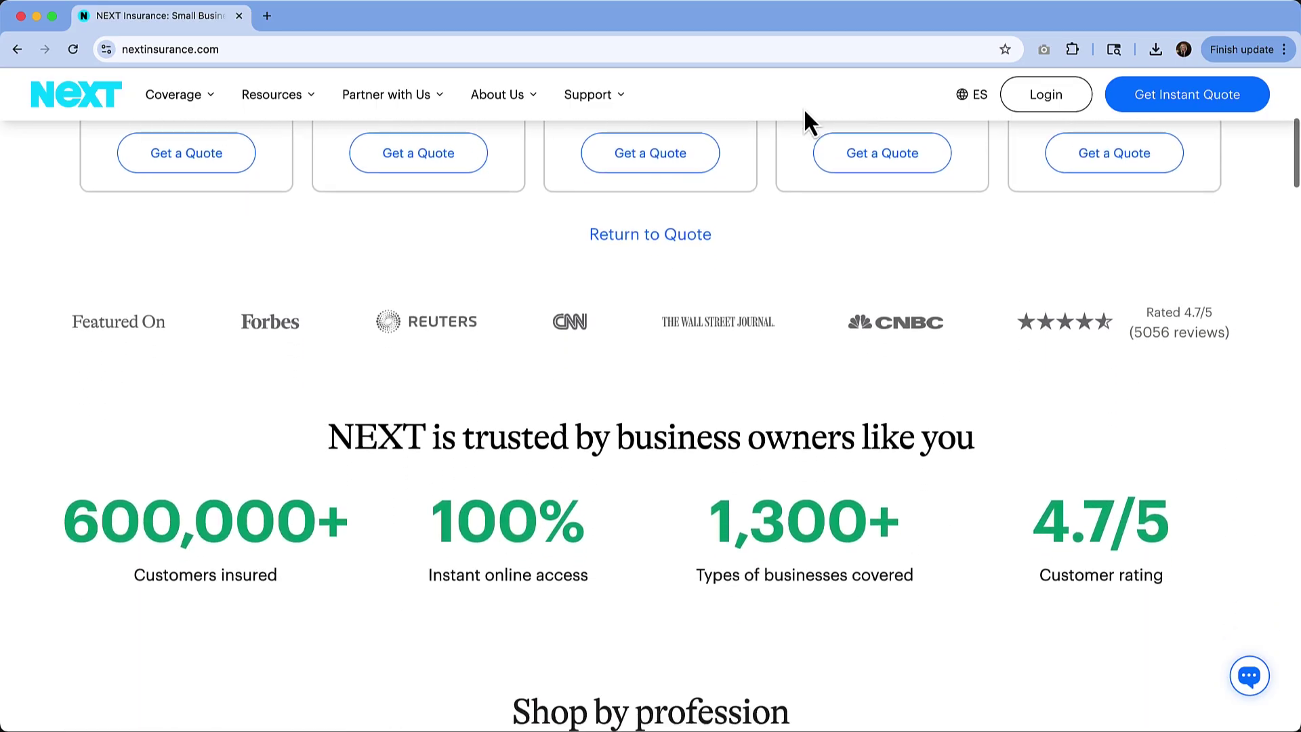
scroll(805, 114, down, 5)
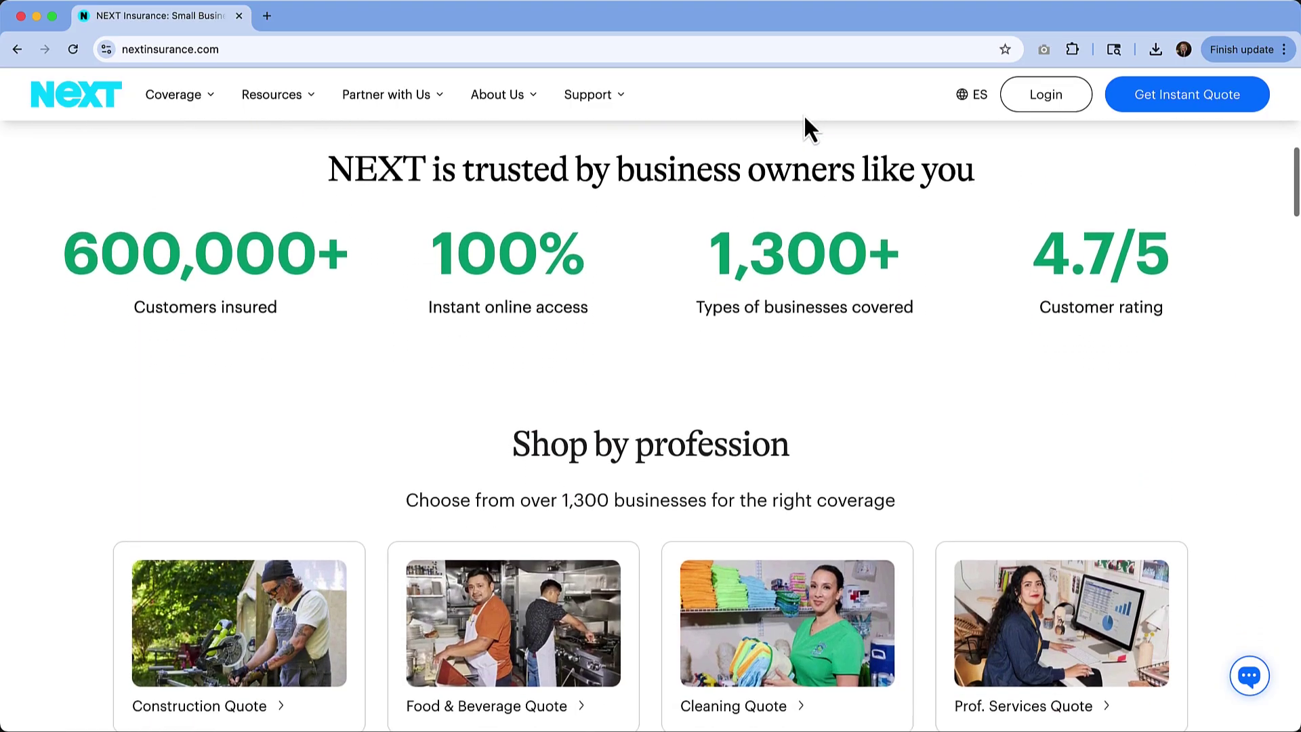
scroll(804, 121, down, 8)
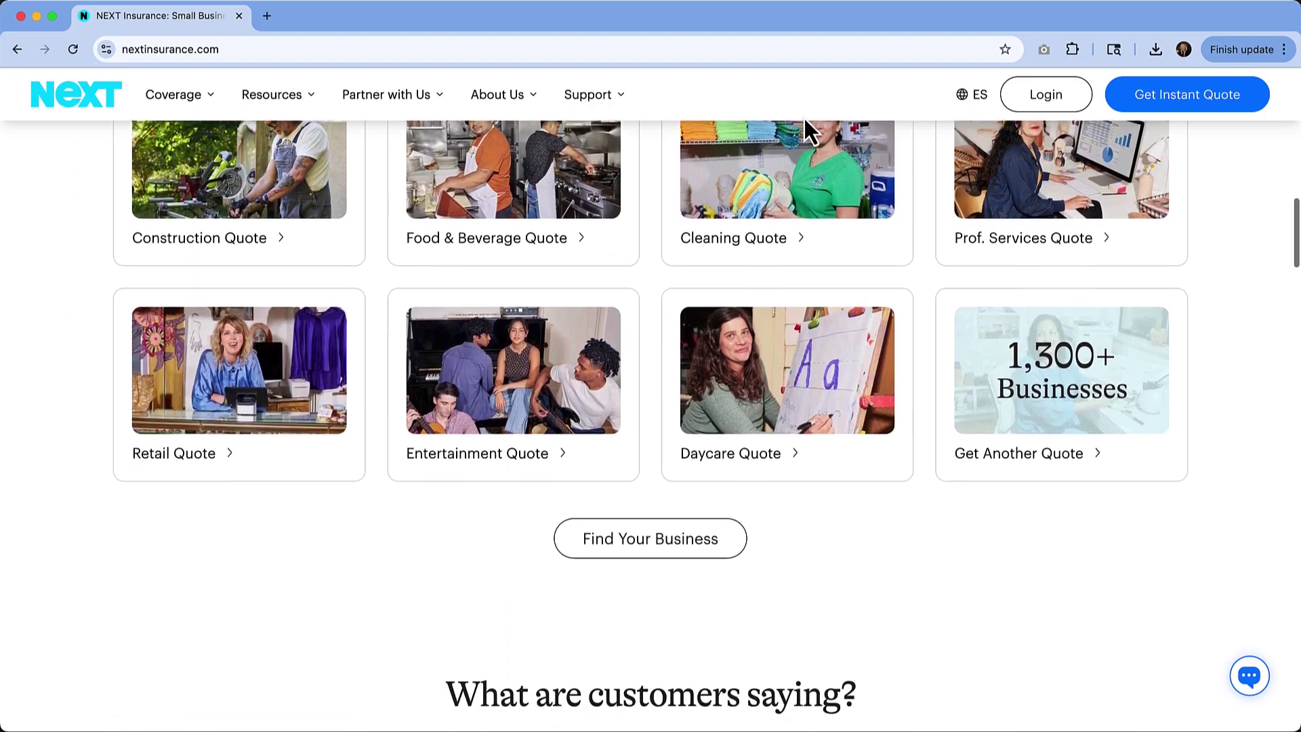
scroll(805, 123, down, 10)
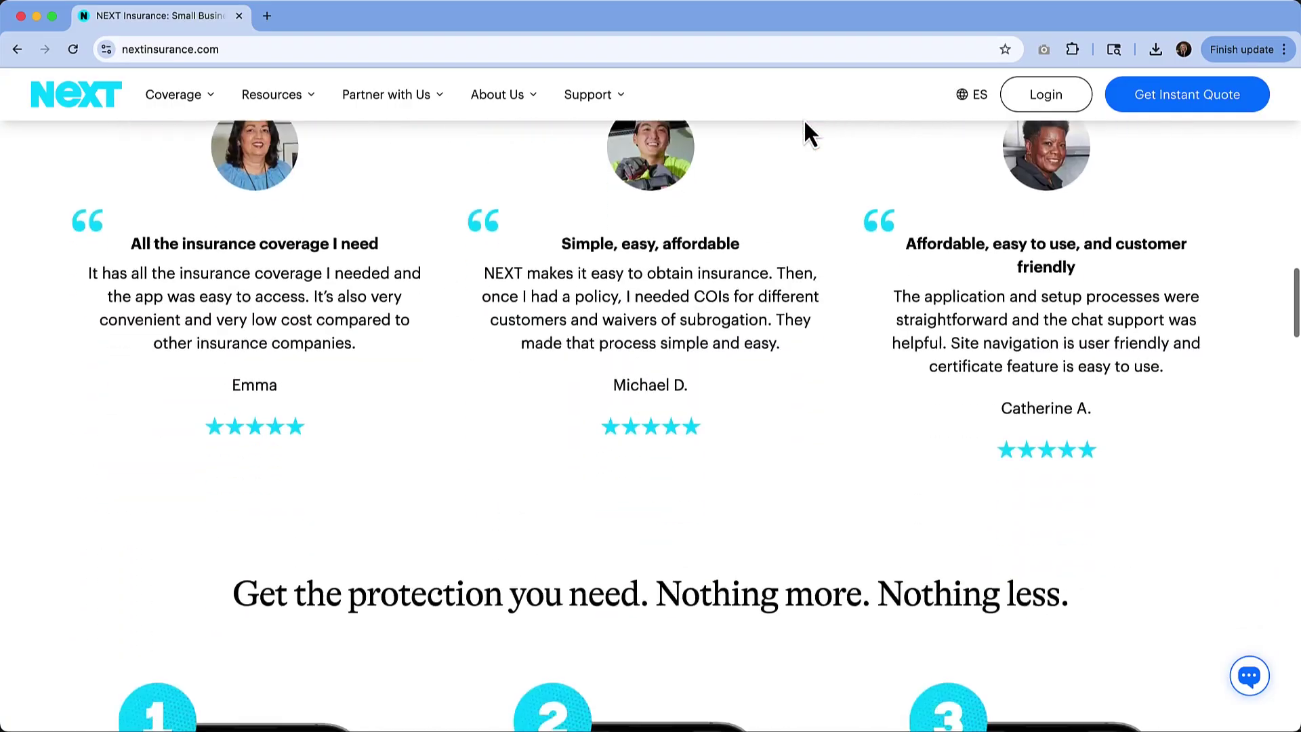
scroll(805, 123, down, 5)
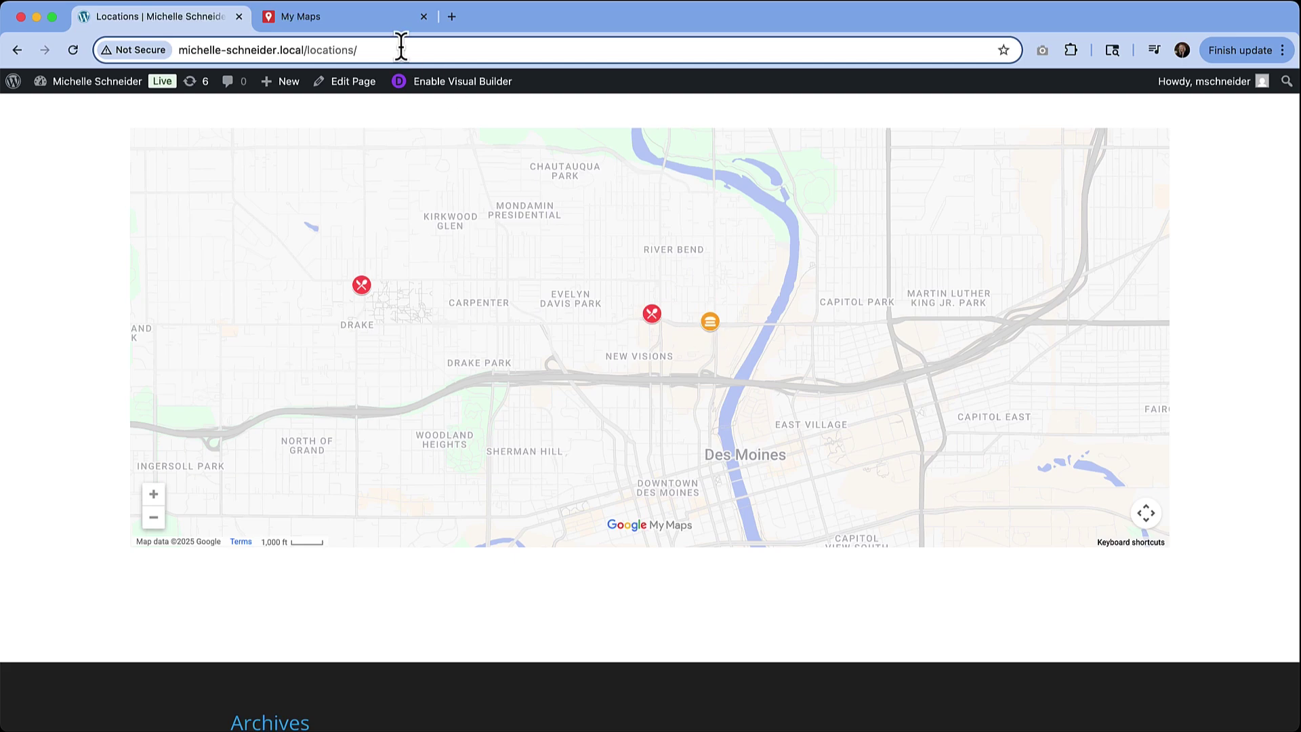
Switch to Google My Maps and create a new map, accepting the upload of its metadata to Drive
click(377, 17)
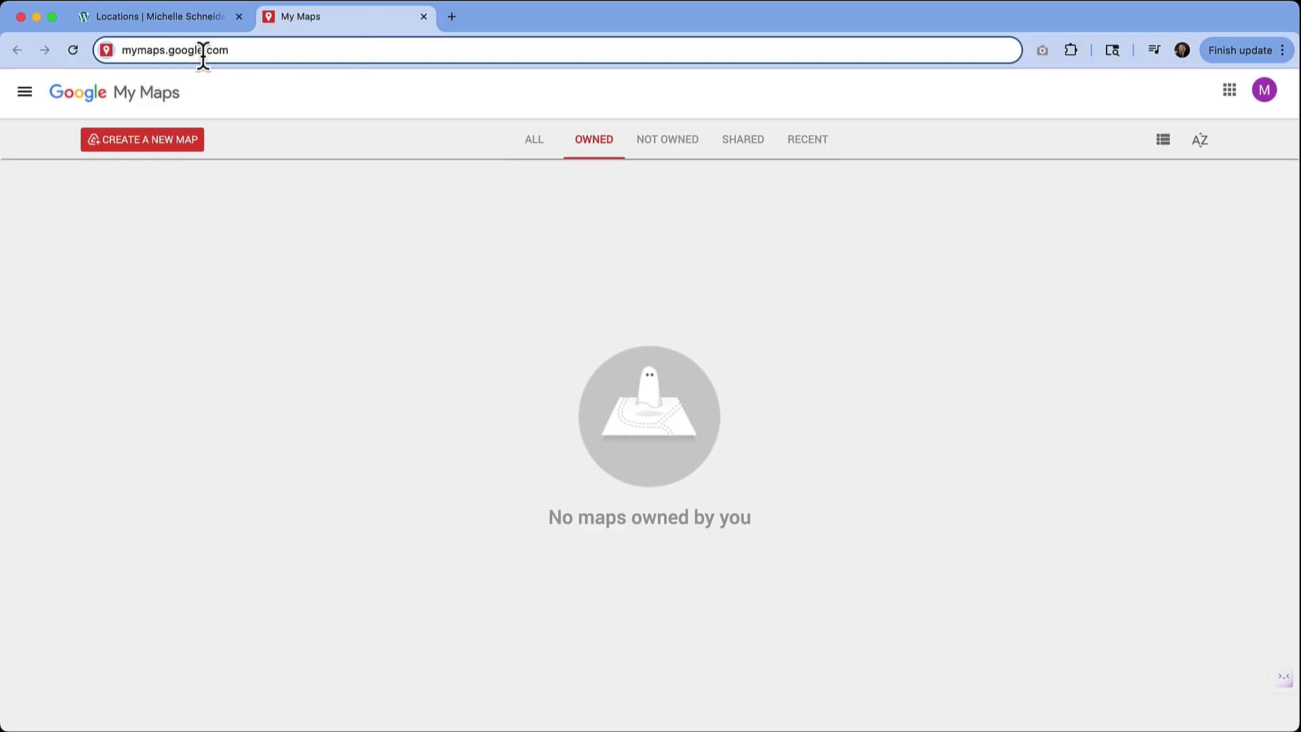
click(662, 269)
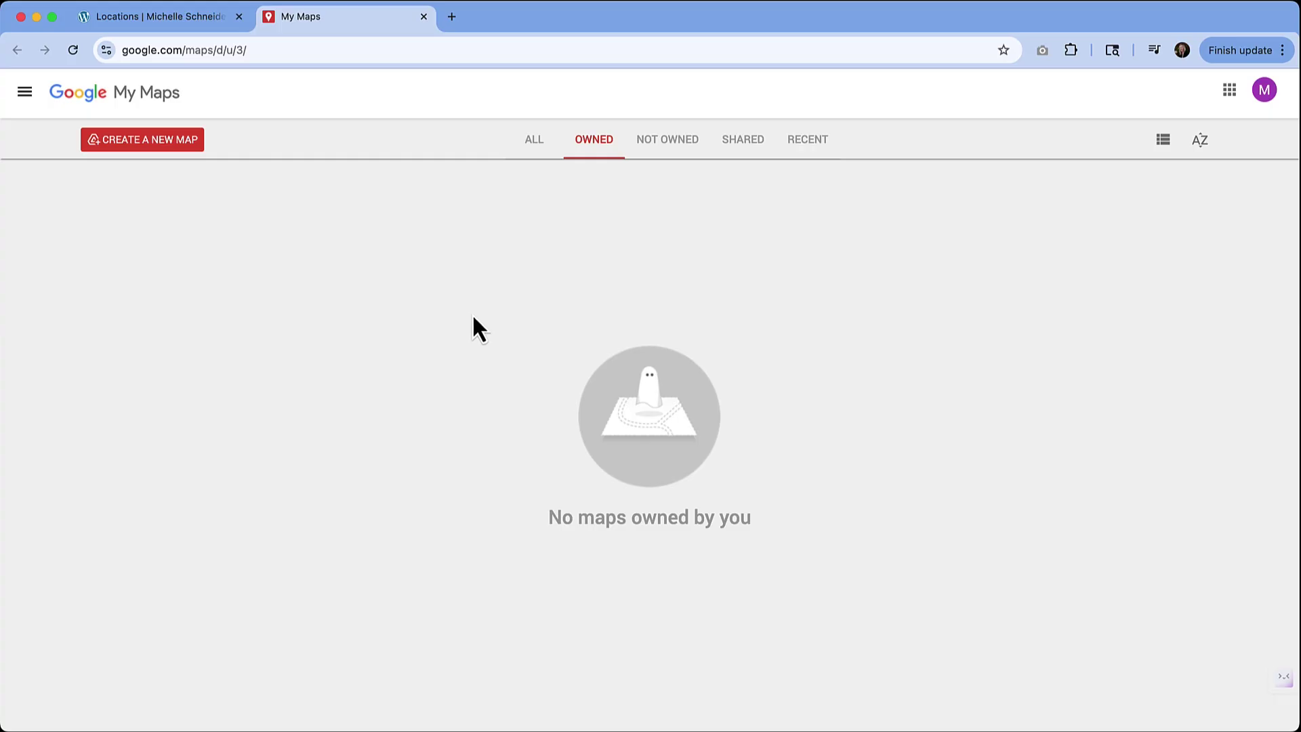
click(132, 149)
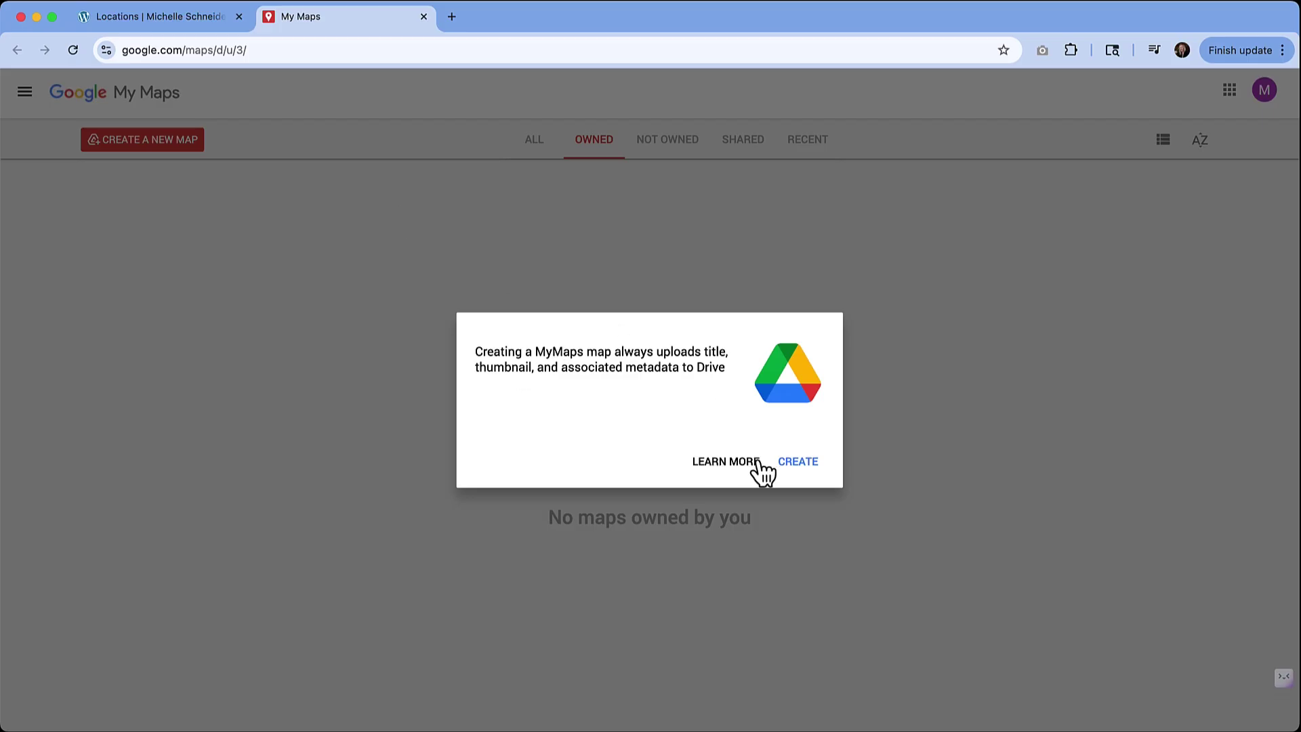
click(797, 462)
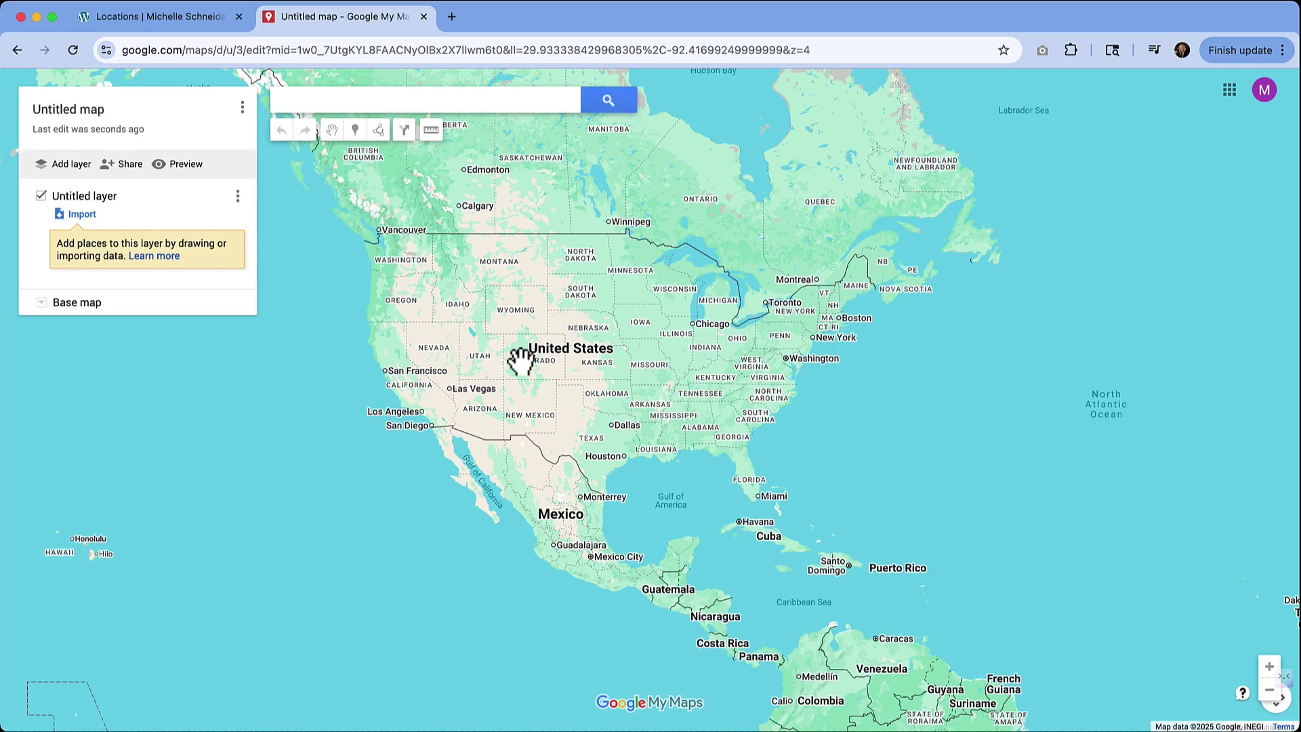
Title the map "Restaurants in Boston" and give it the description "Some of my favorite places."
click(103, 116)
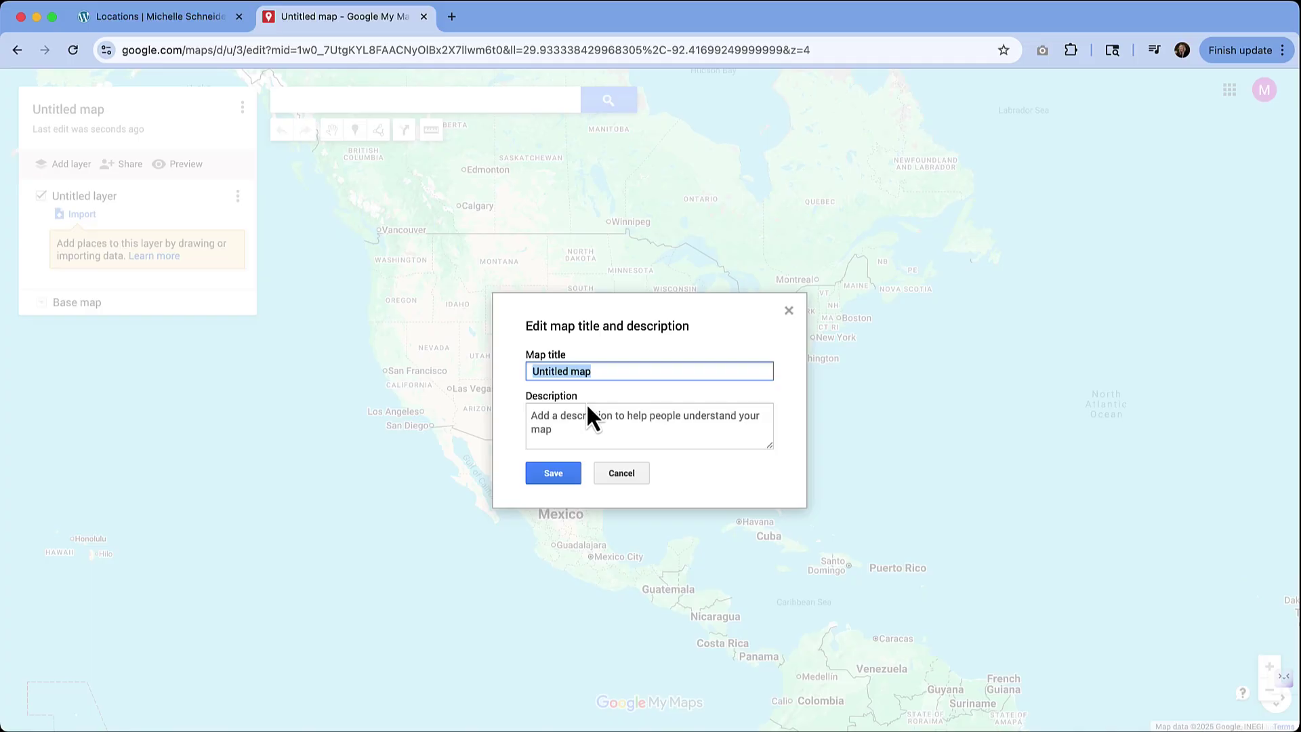
text(Restaurants in Boston)
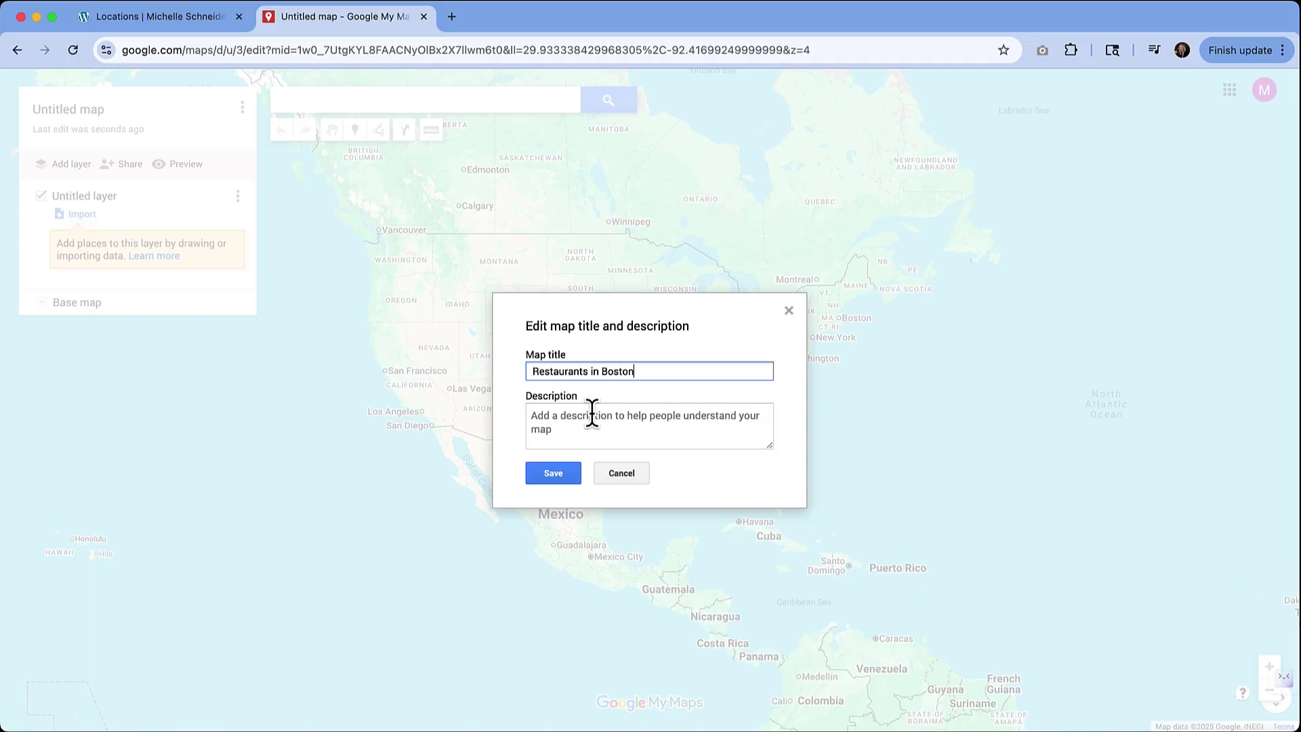
click(559, 436)
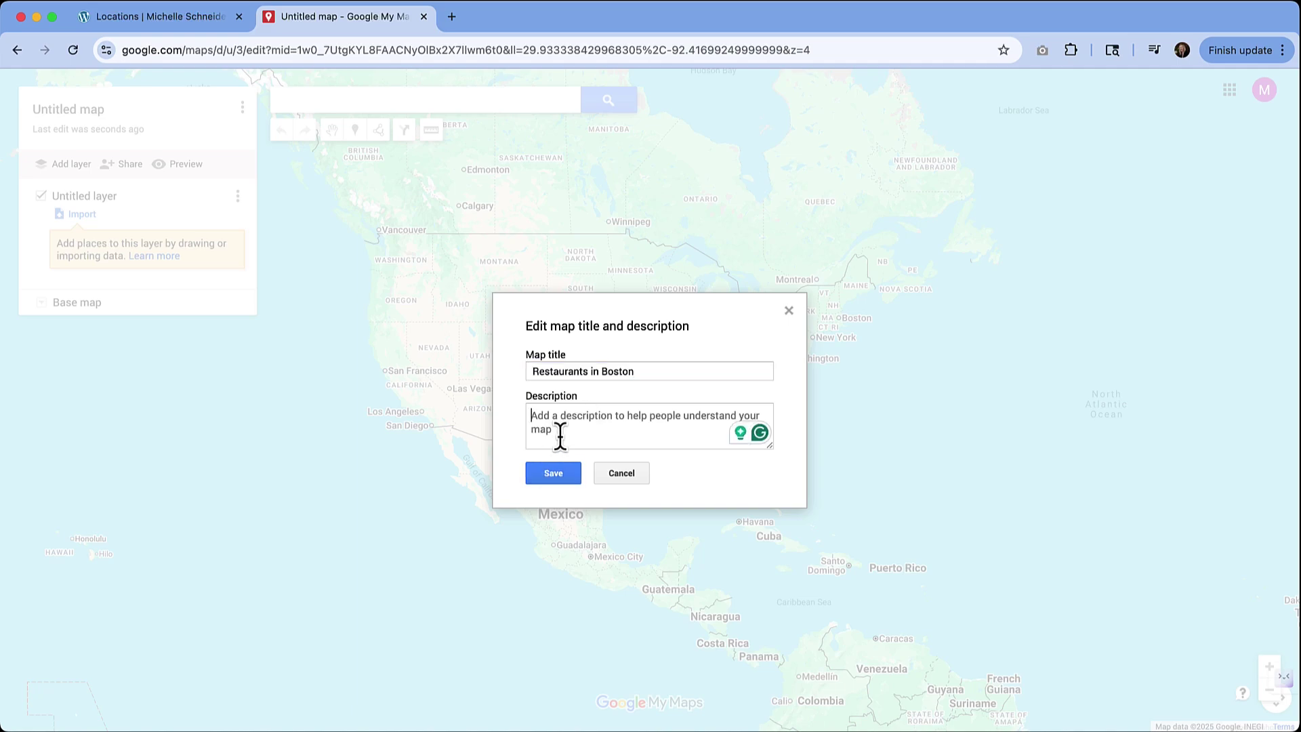
text(Some of my favorite places.)
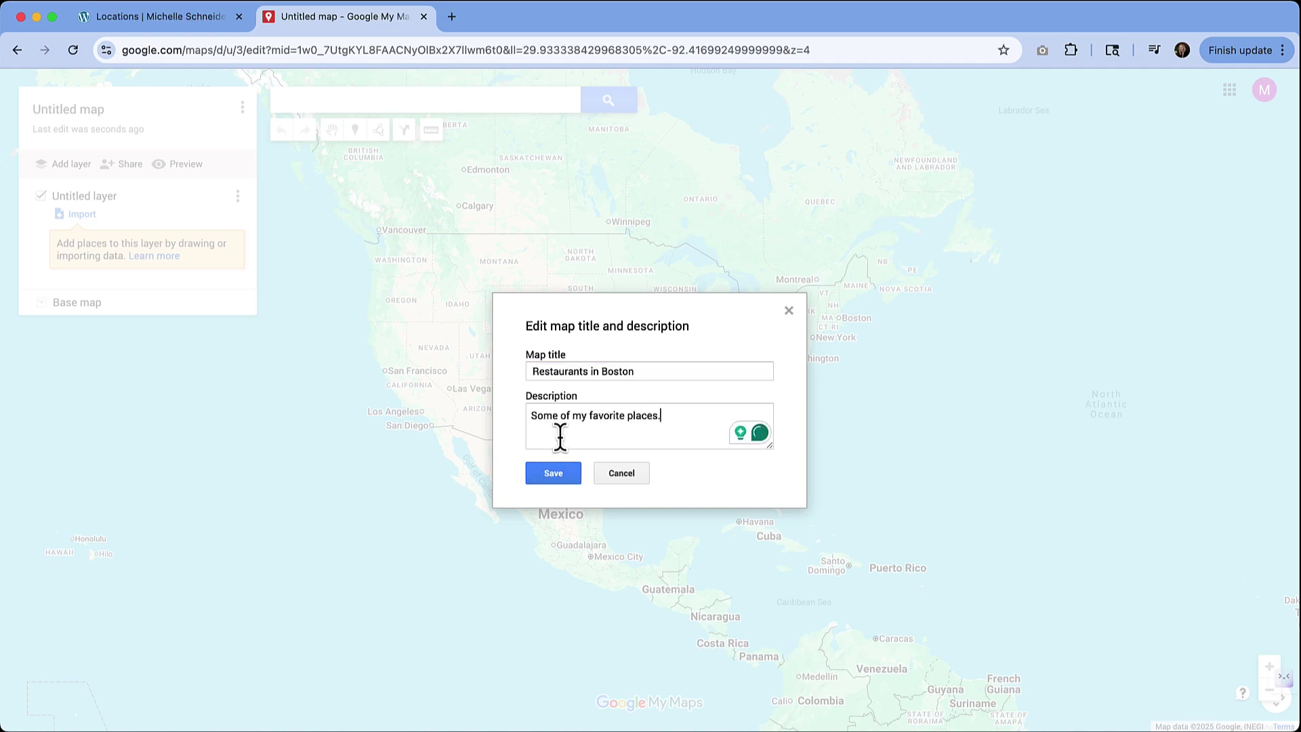
click(554, 473)
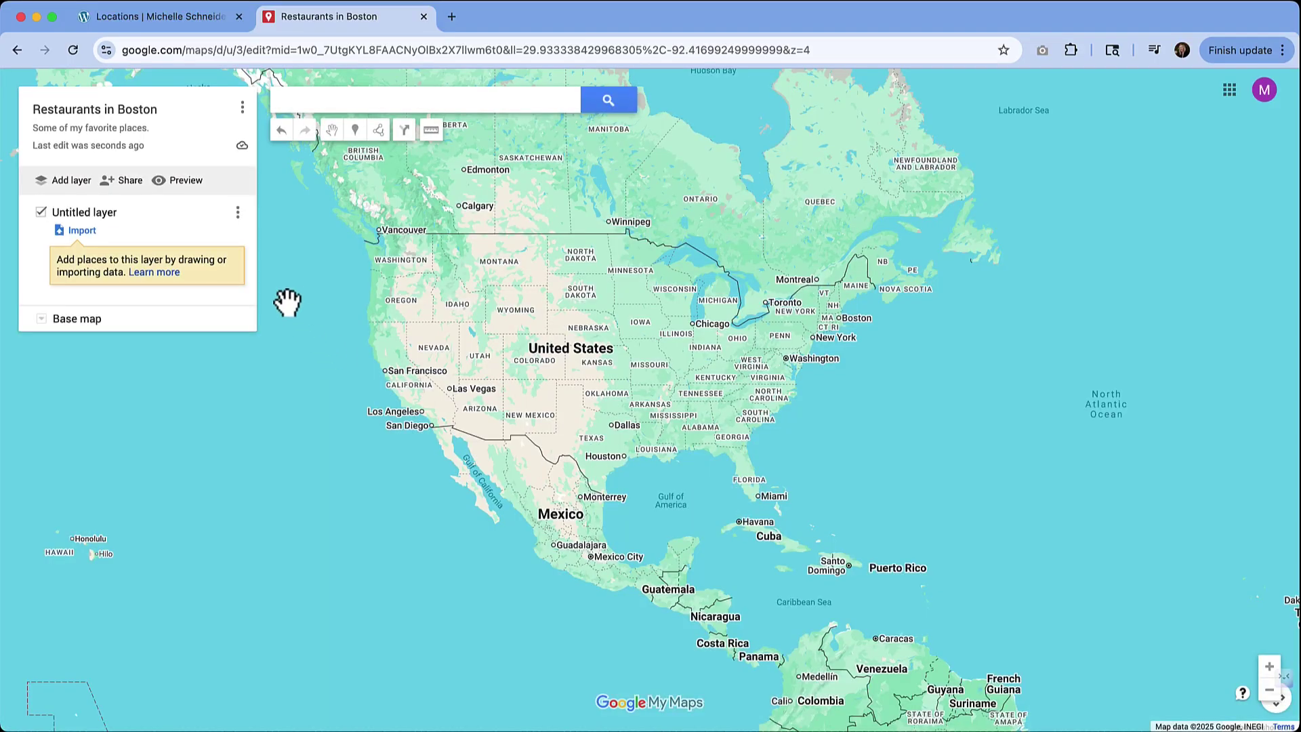
Rename the untitled layer as "Absolute Favorites"
click(94, 214)
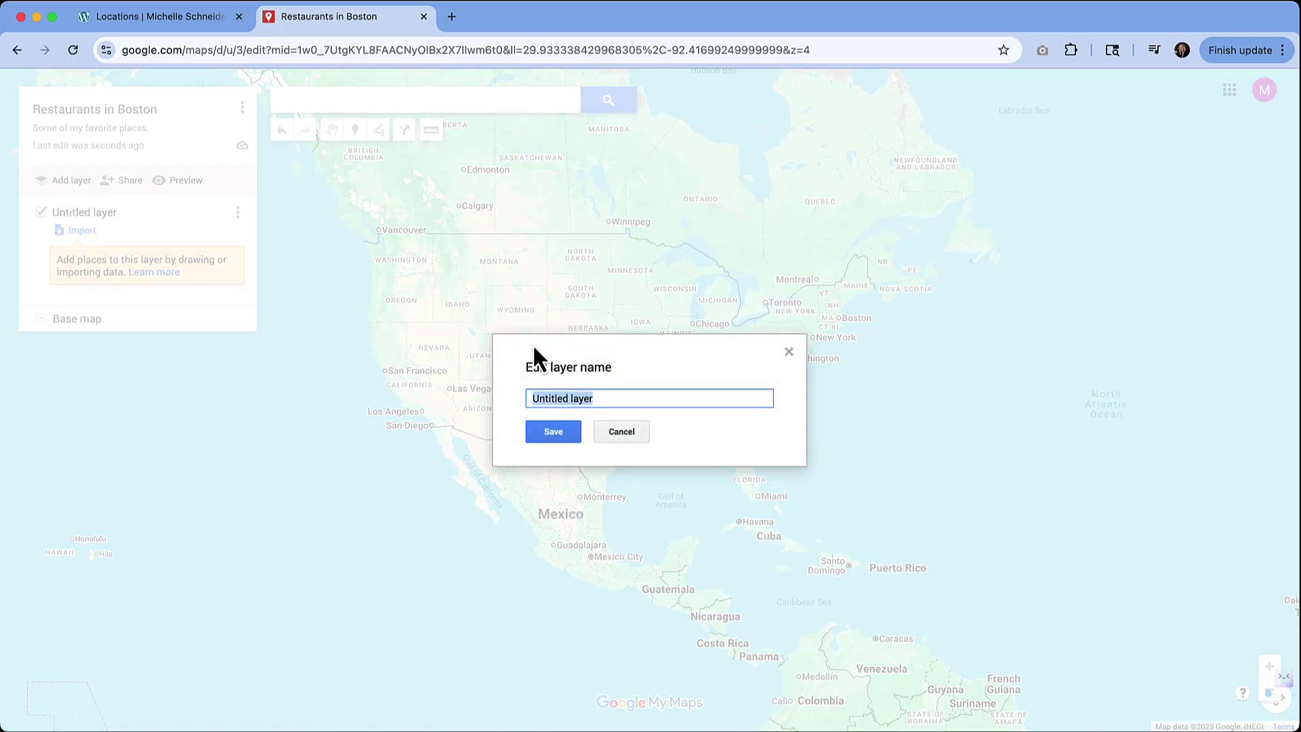
text(Absolute Favorites)
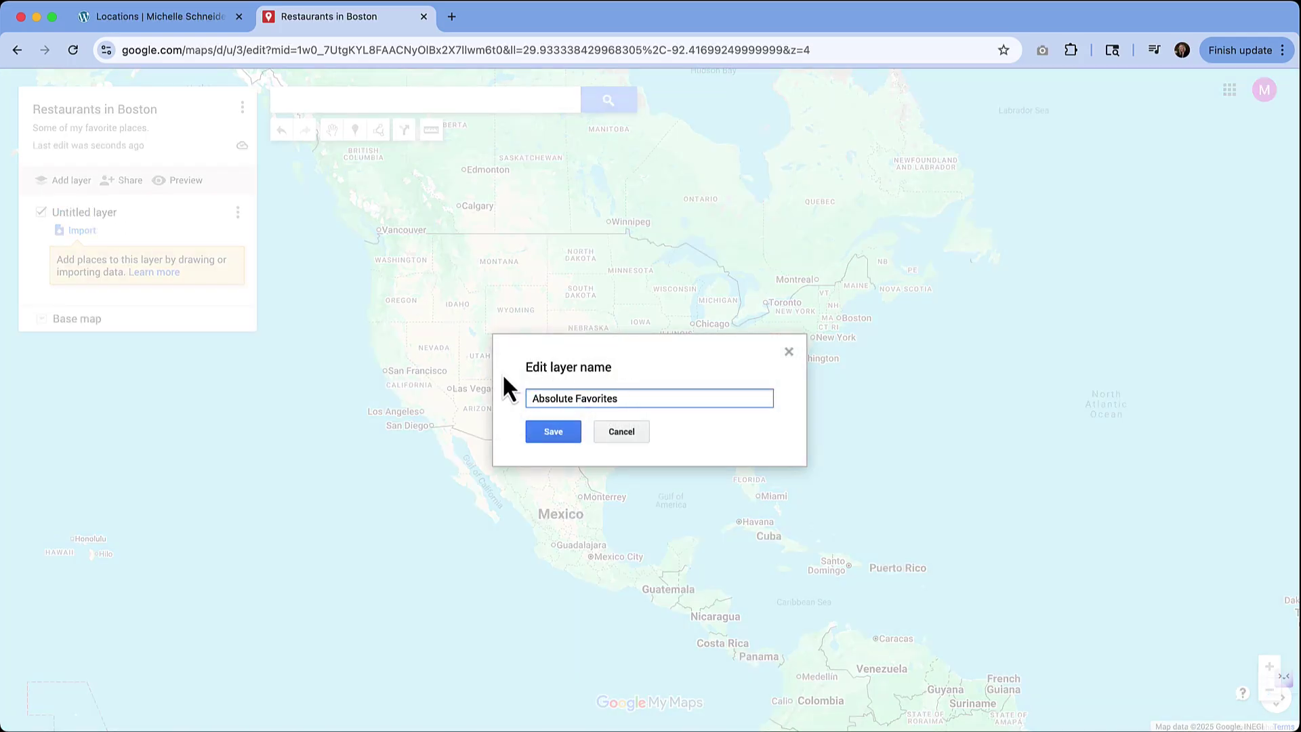
click(567, 436)
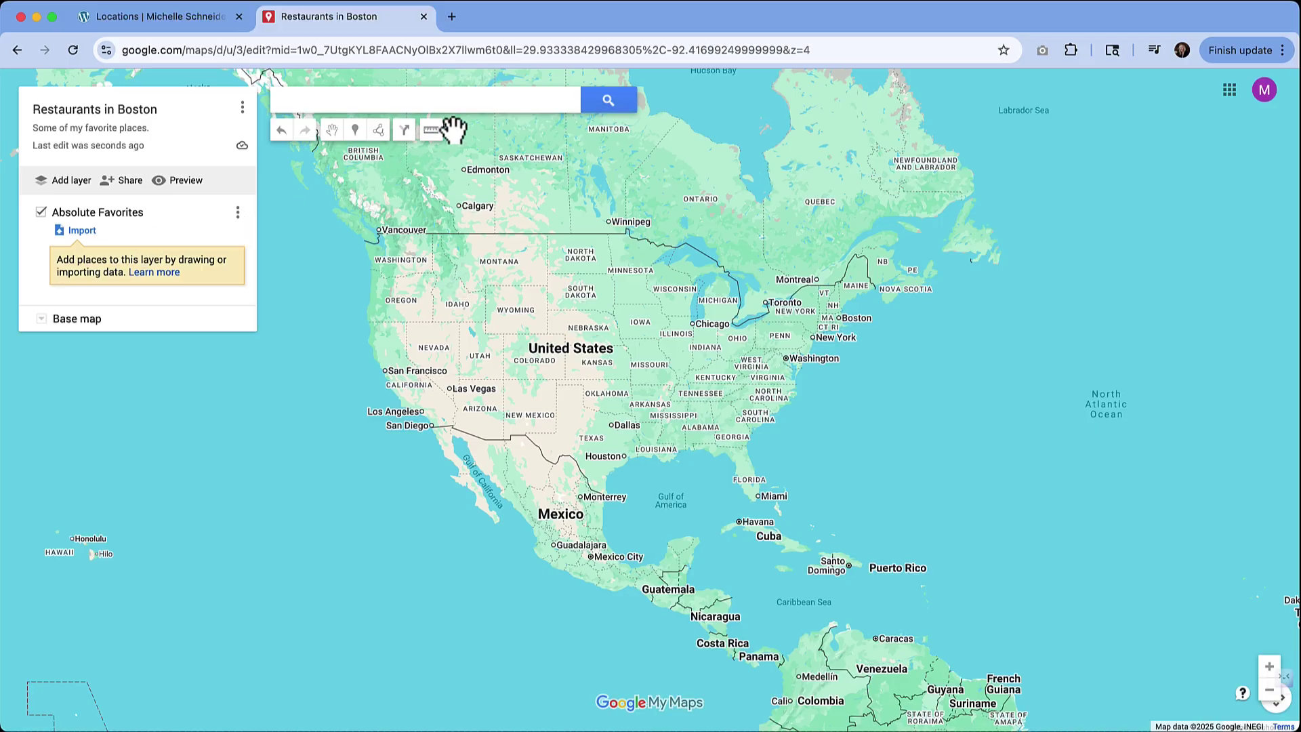
Find Buttermilk and Bourbon on Arsenal Yards Boulevard, Watertown, and add it to the Absolute Favorites layer
click(510, 86)
text(Buttermilk and)
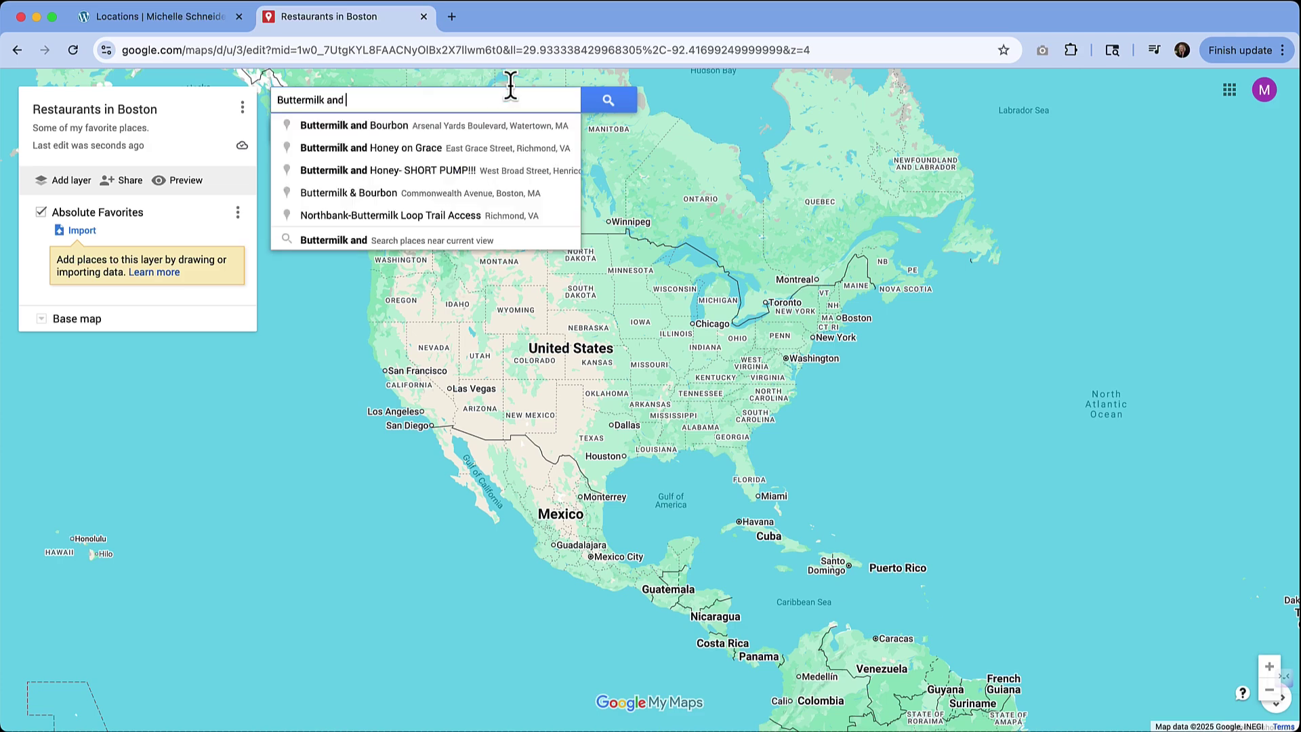
click(433, 127)
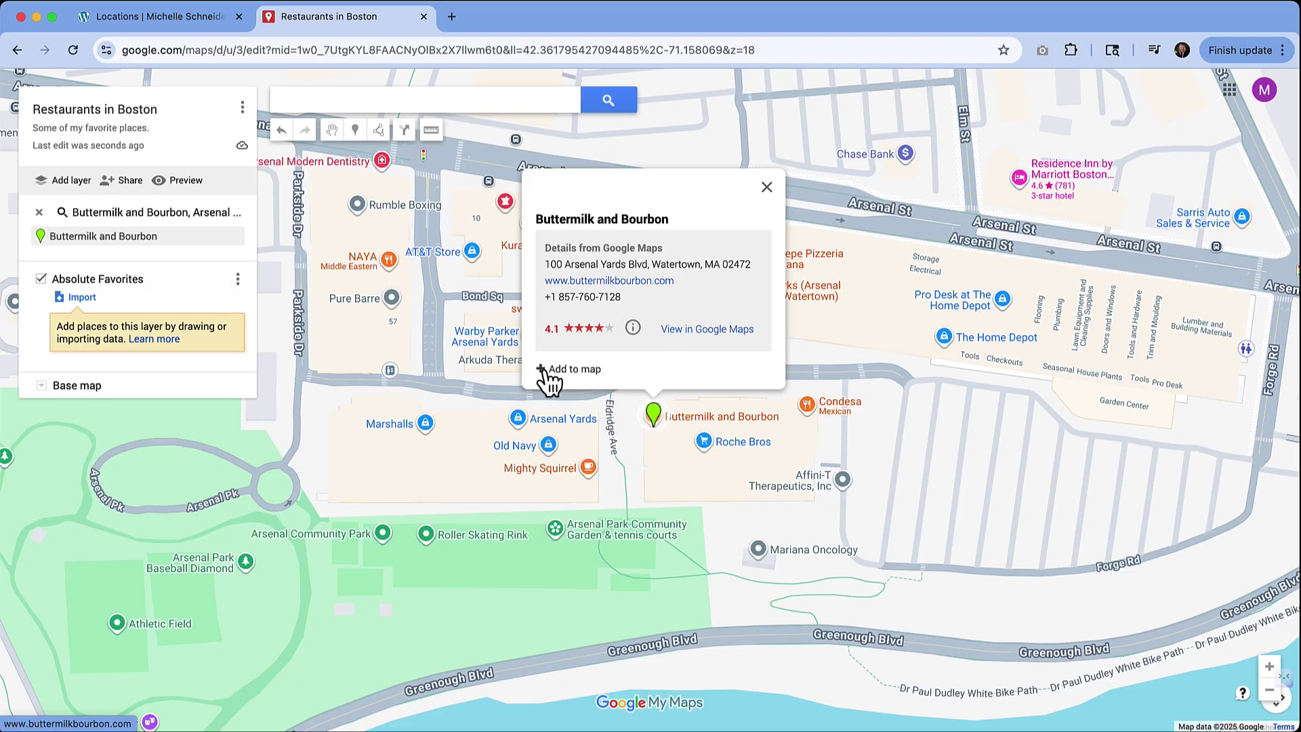
click(569, 369)
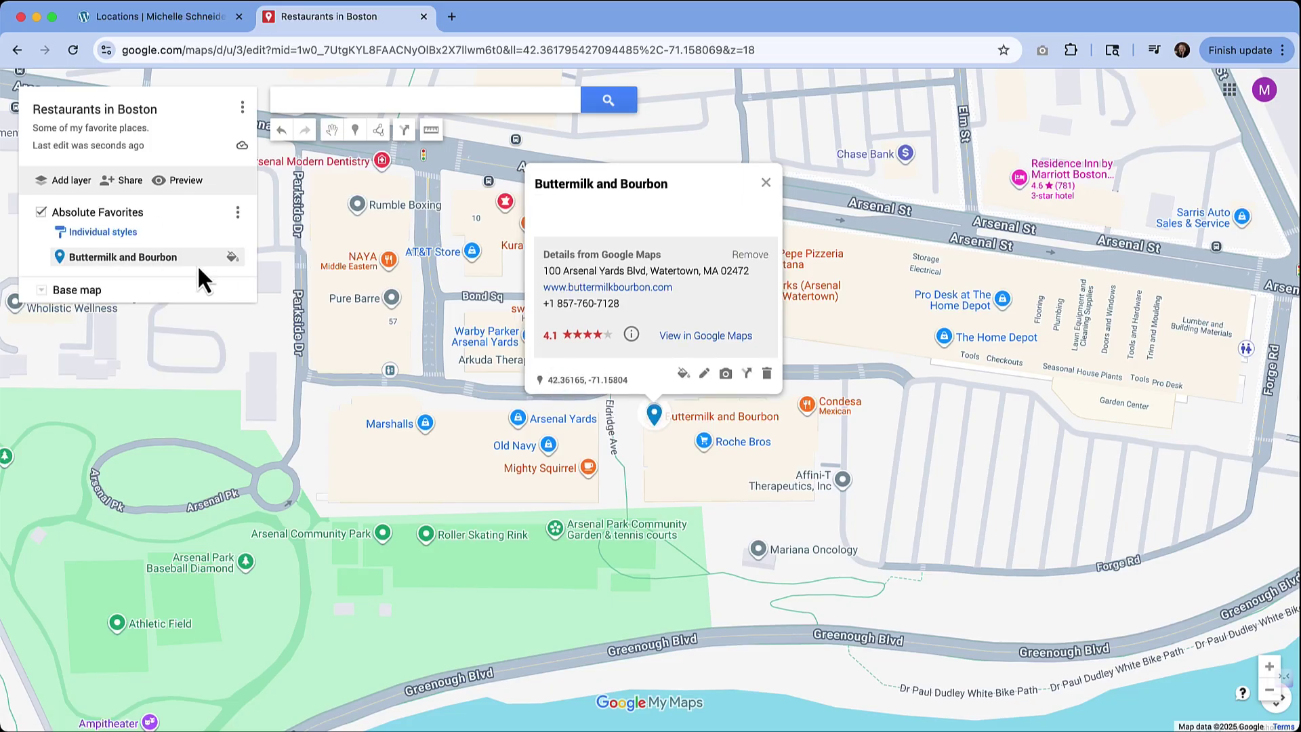
Find Sarma Restaurant on Pearl Street, Somerville, and add it to the Absolute Favorites layer
click(405, 102)
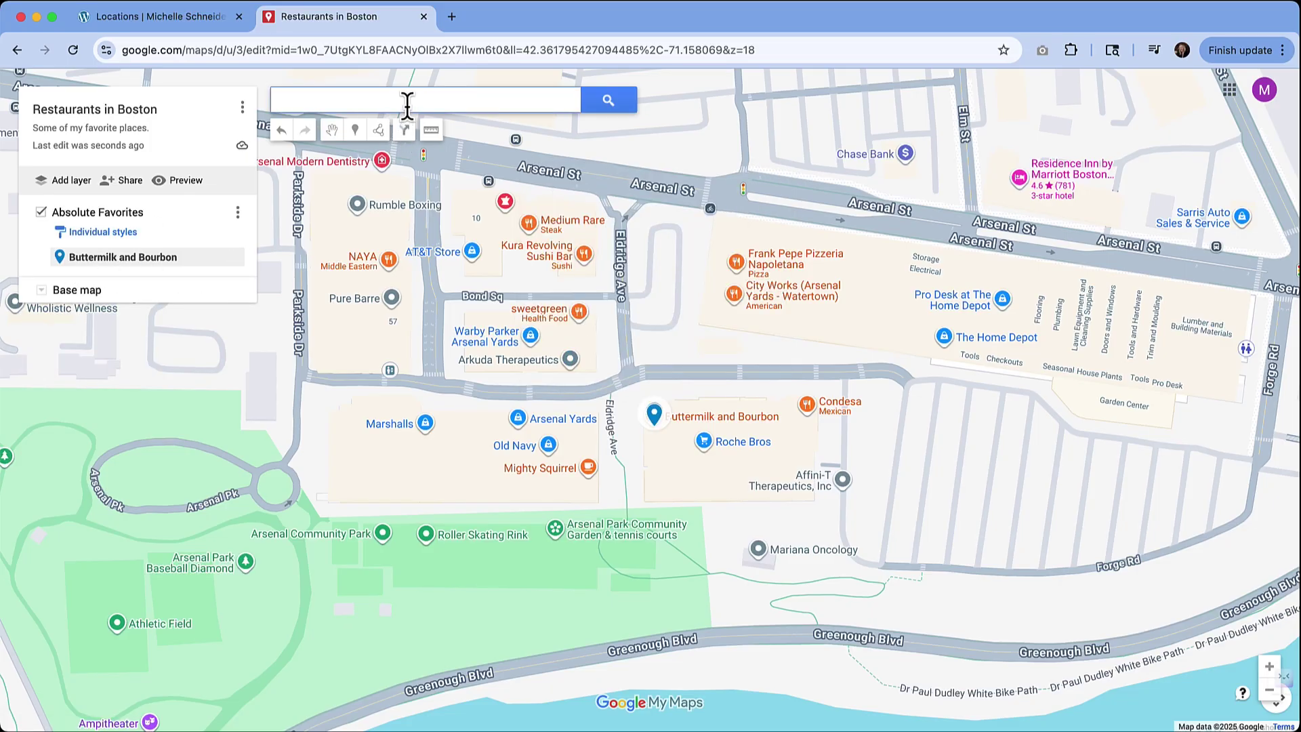
text(Sarma)
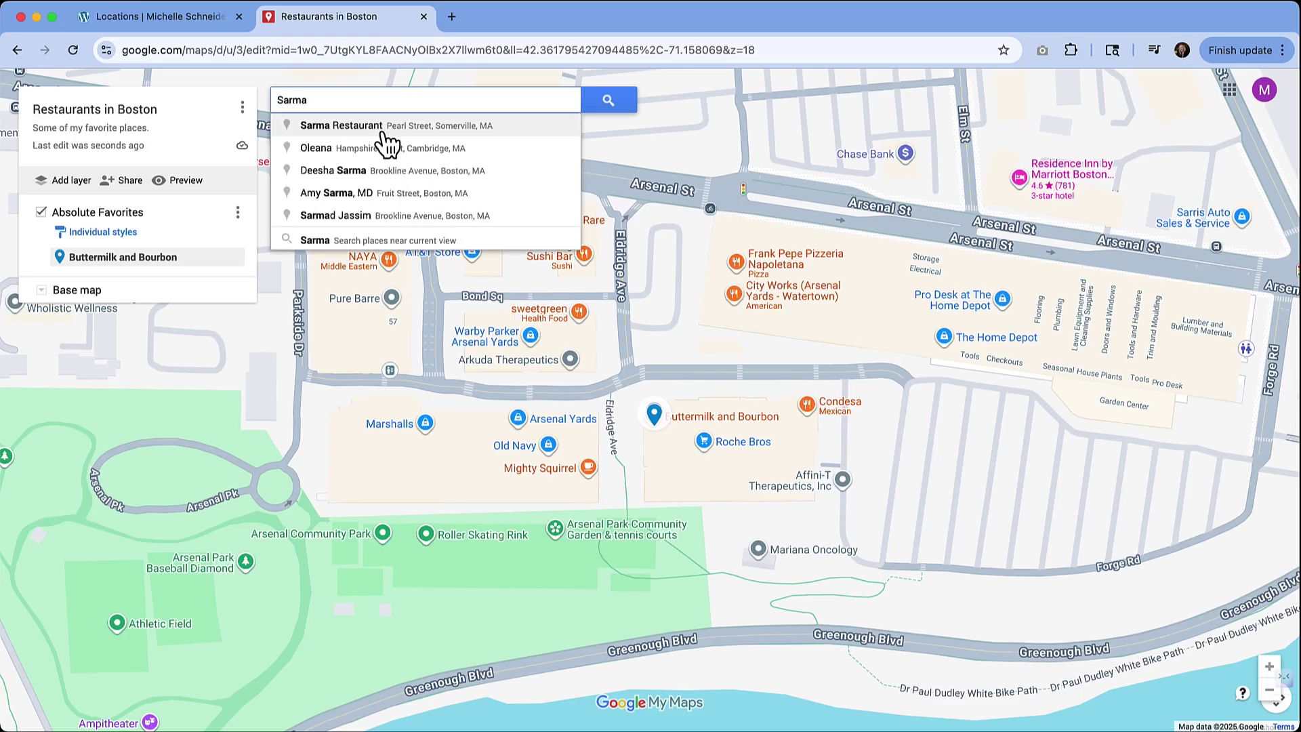
click(450, 130)
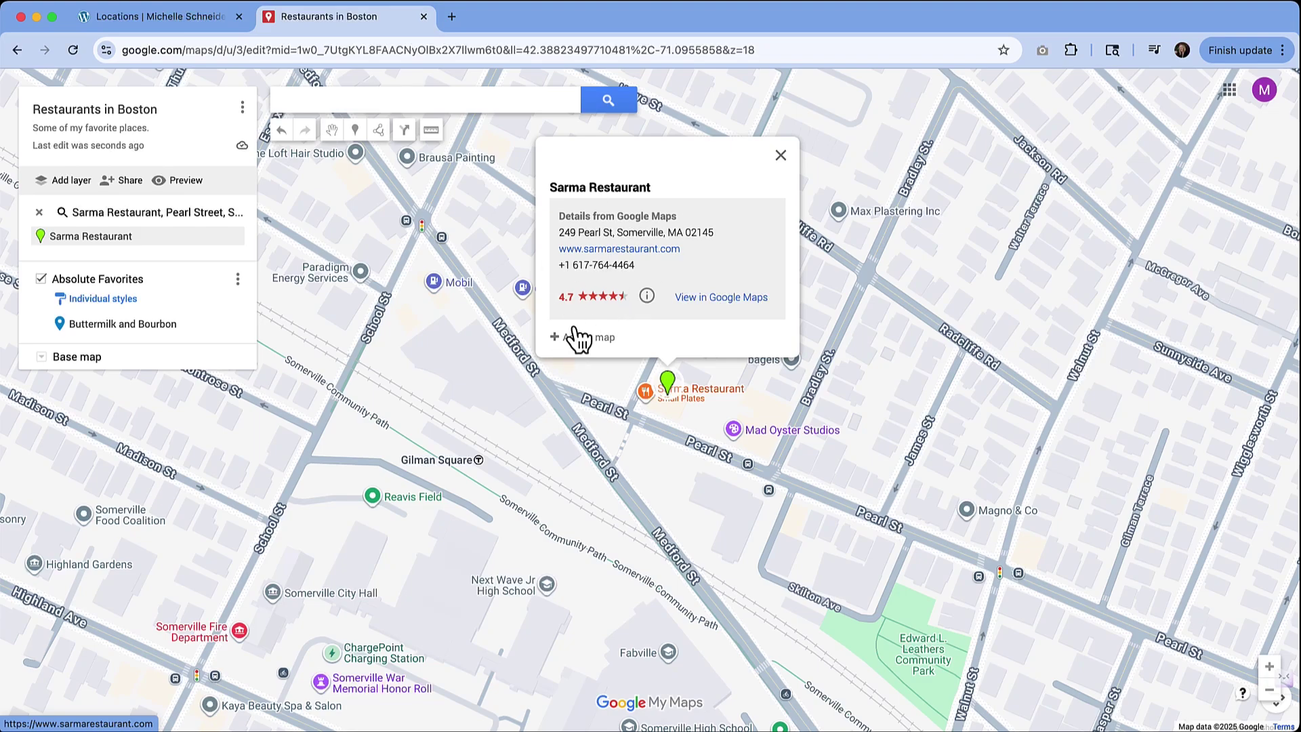
click(561, 338)
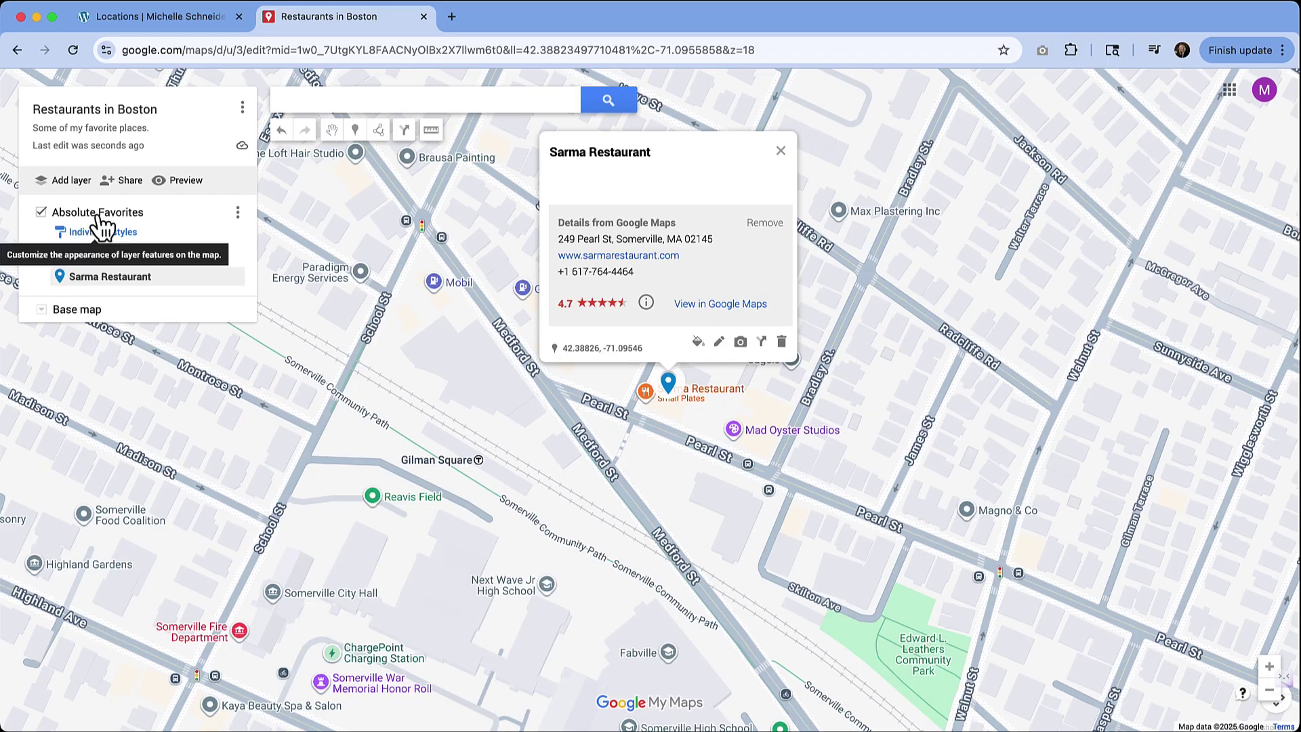
Add a second layer to the map and name it "Great Options"
click(65, 180)
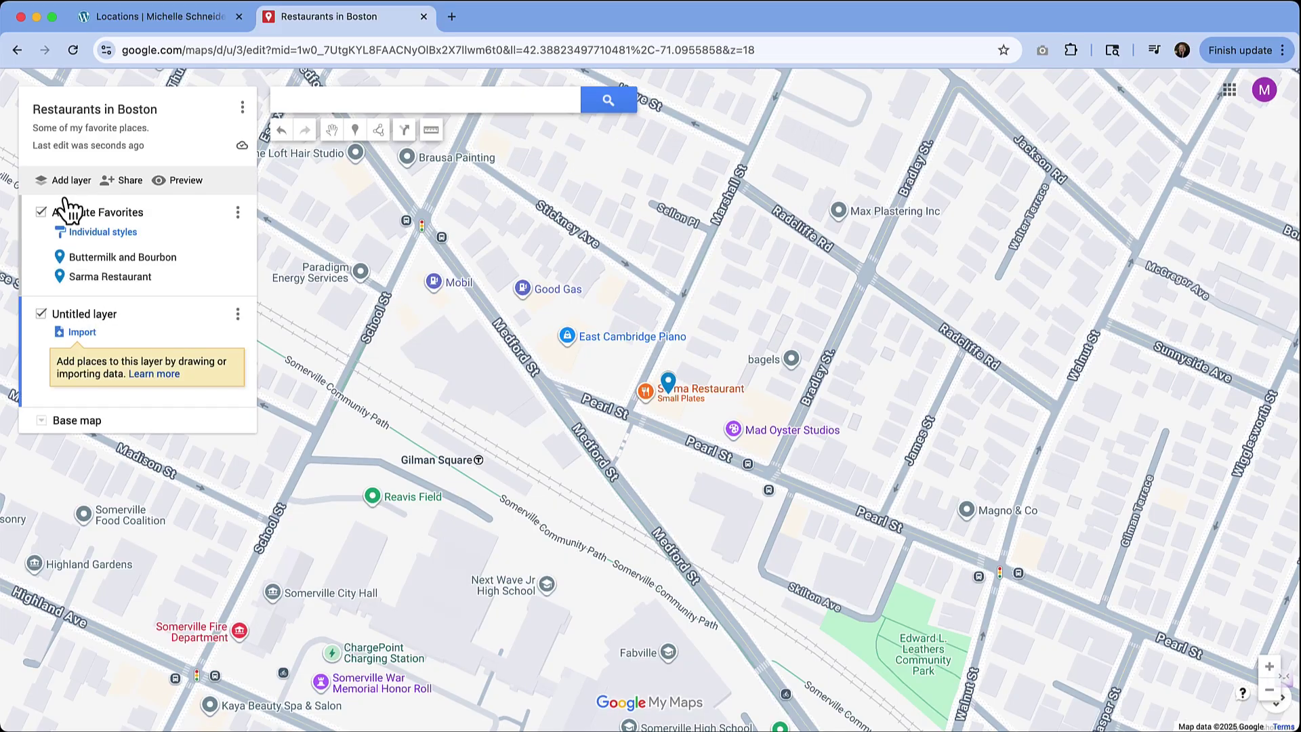
click(95, 314)
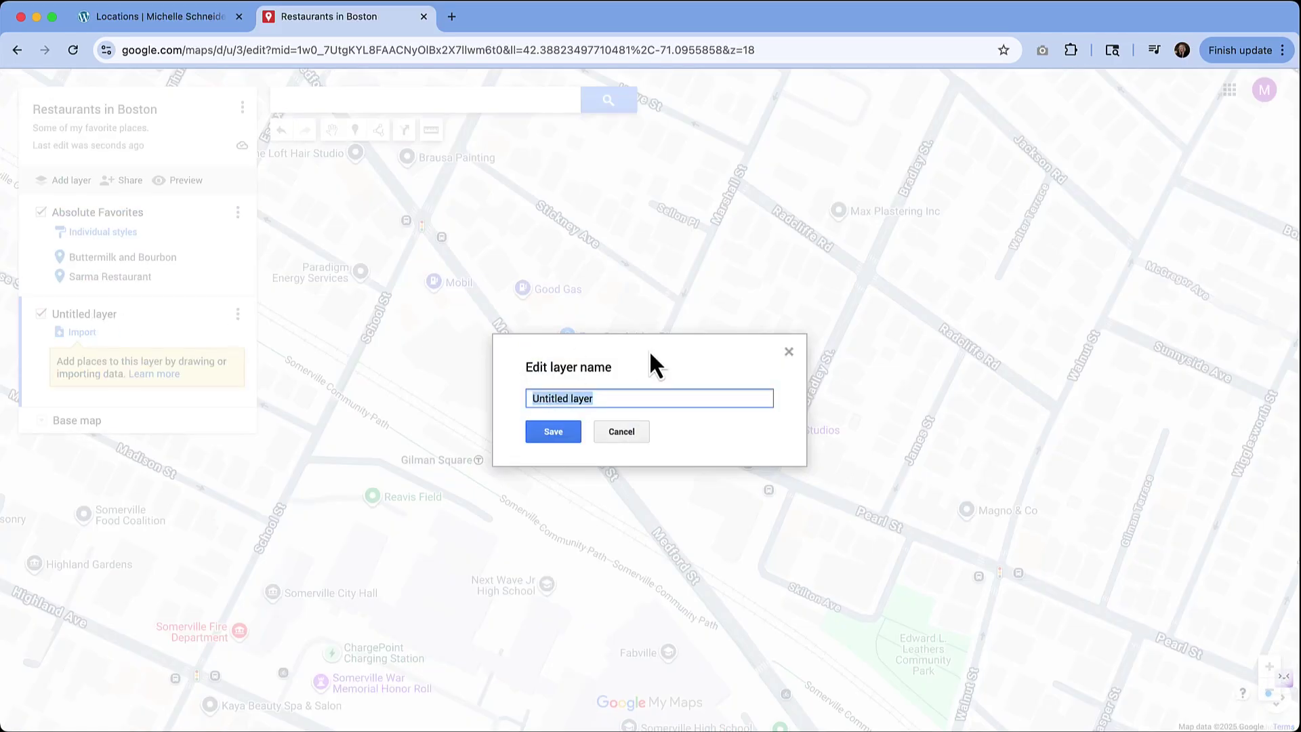
text(Great Options)
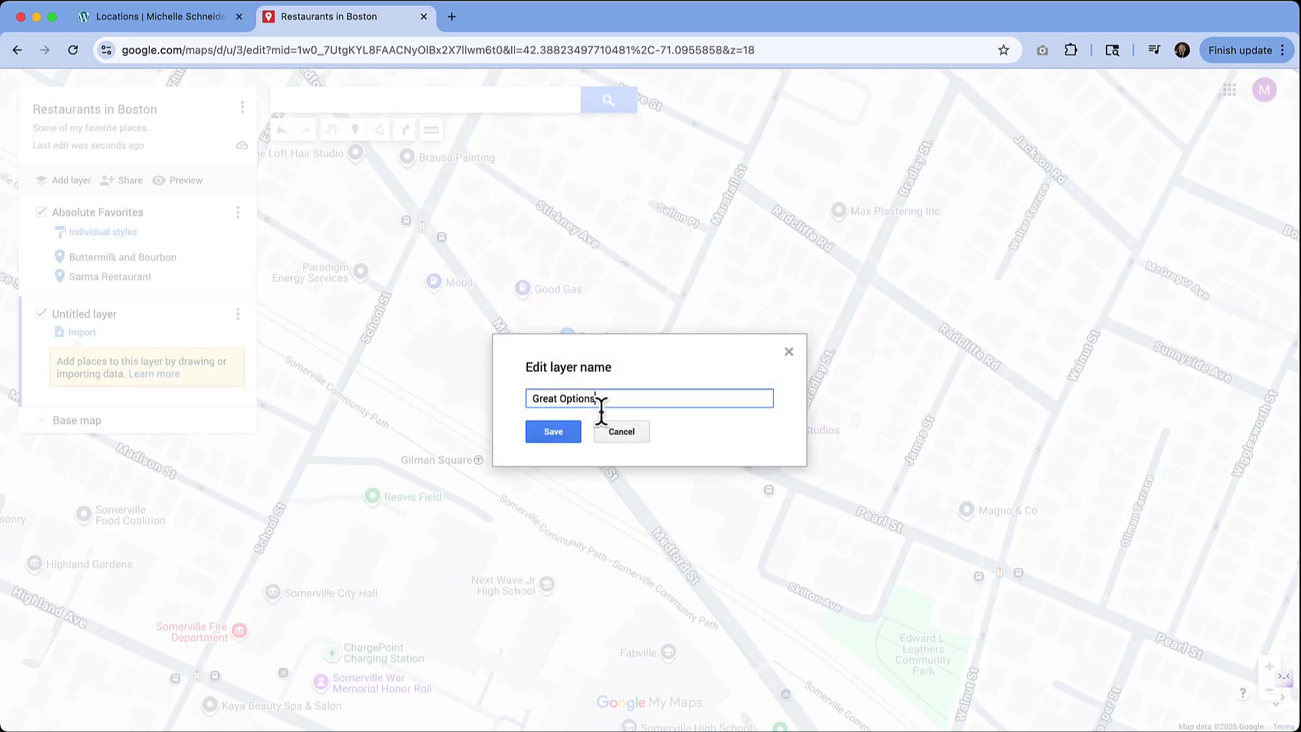
click(561, 435)
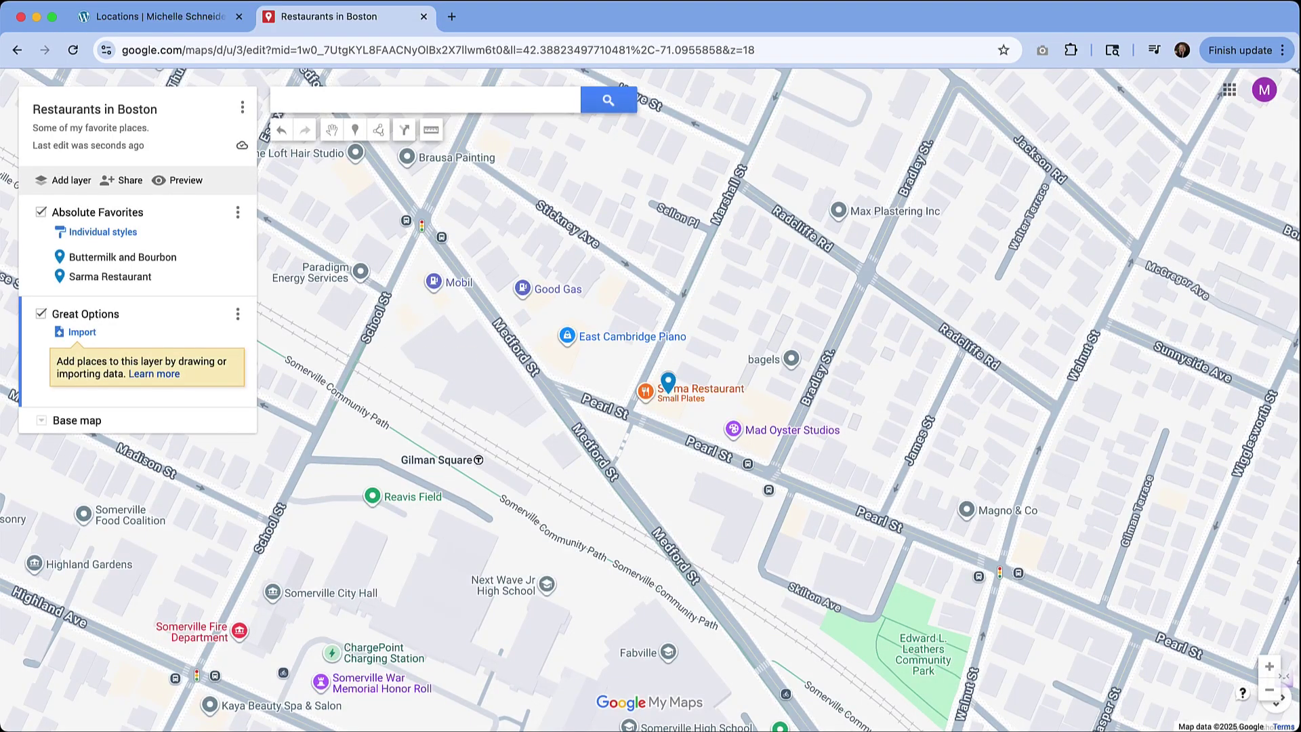
Find Mooncusser on Stuart Street, Boston, and add it to the Great Options layer
click(319, 100)
text(Moon)
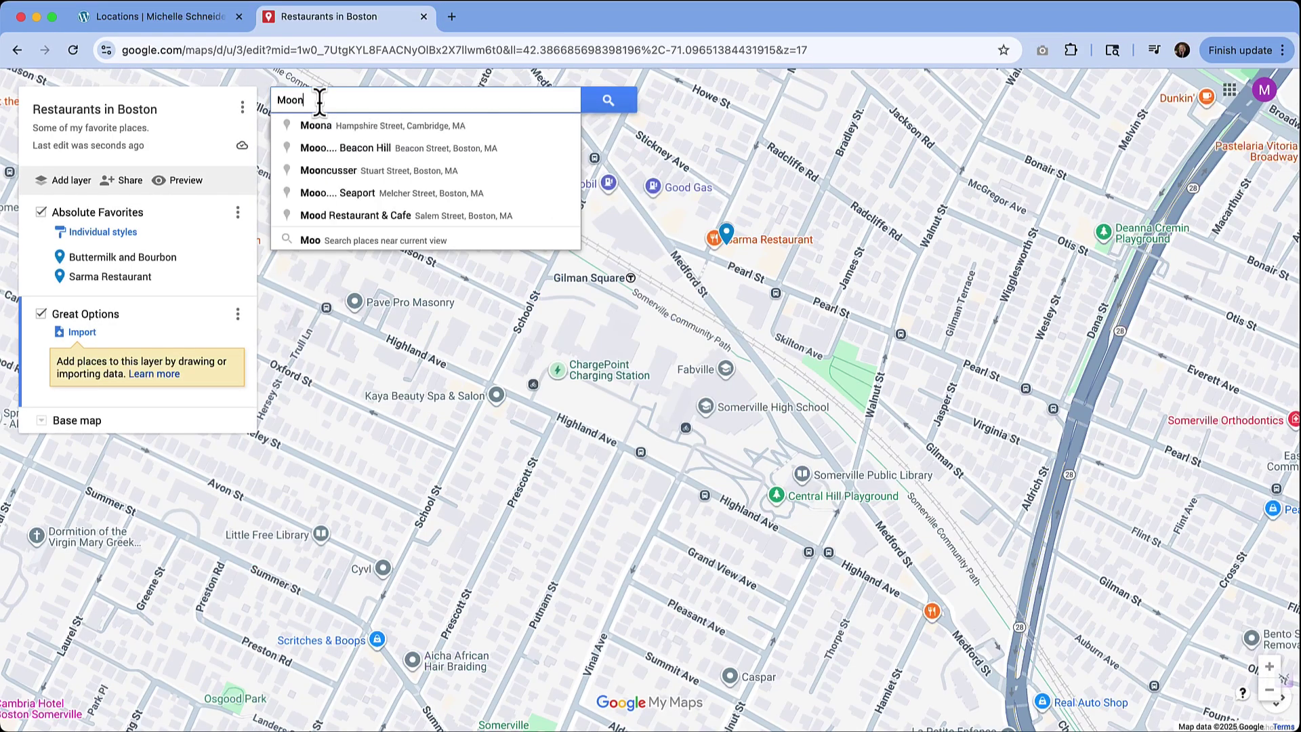
text(cusser)
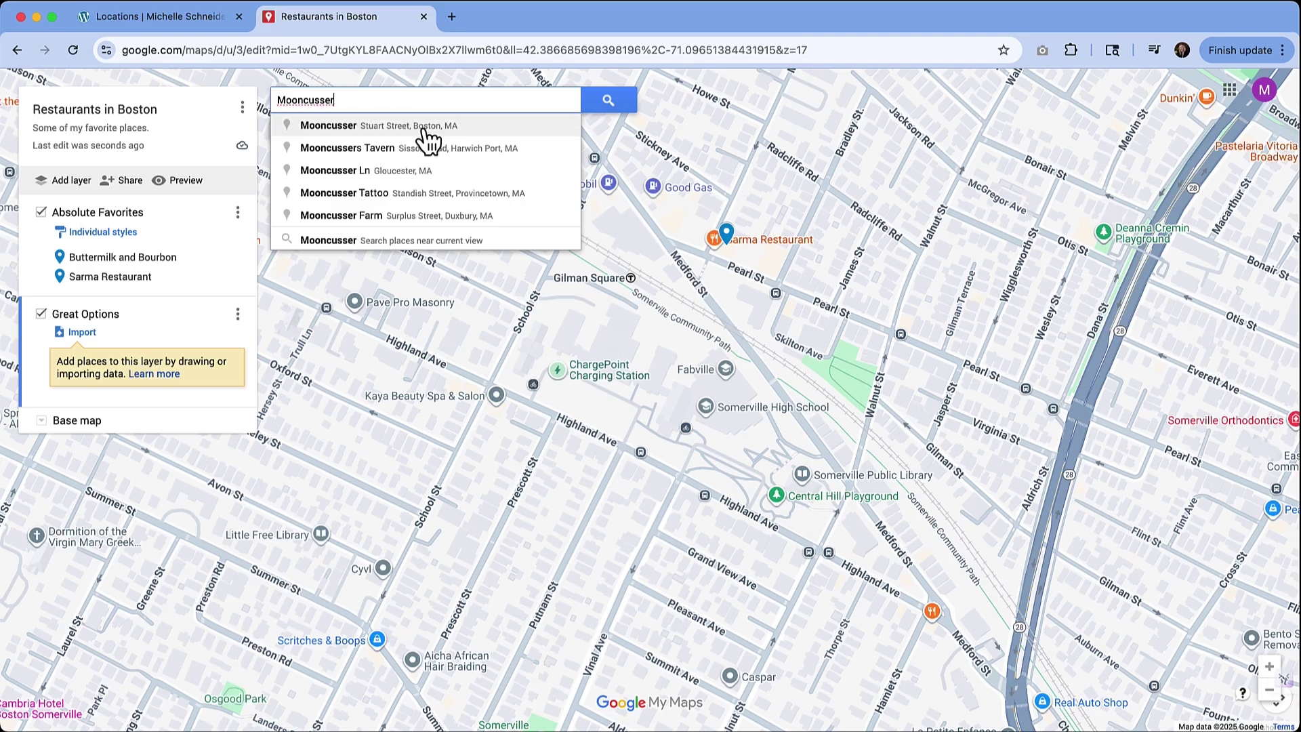
click(421, 129)
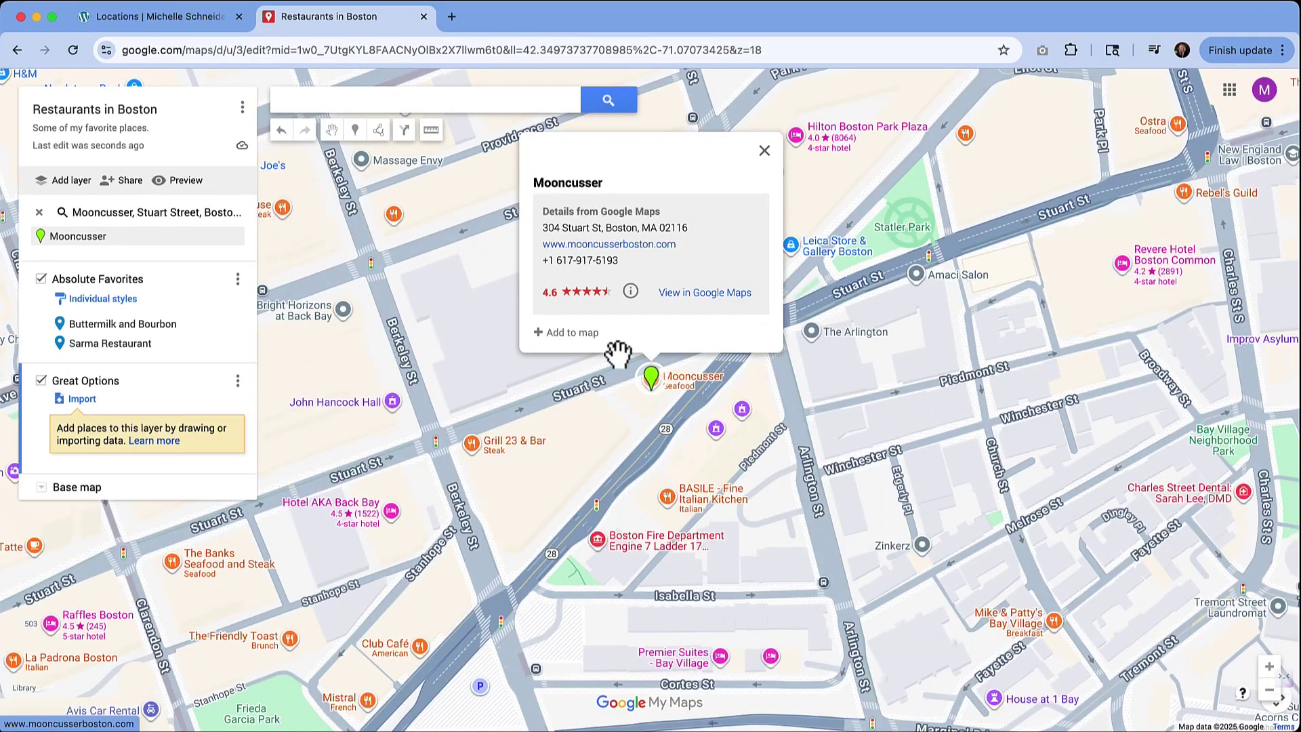
click(571, 332)
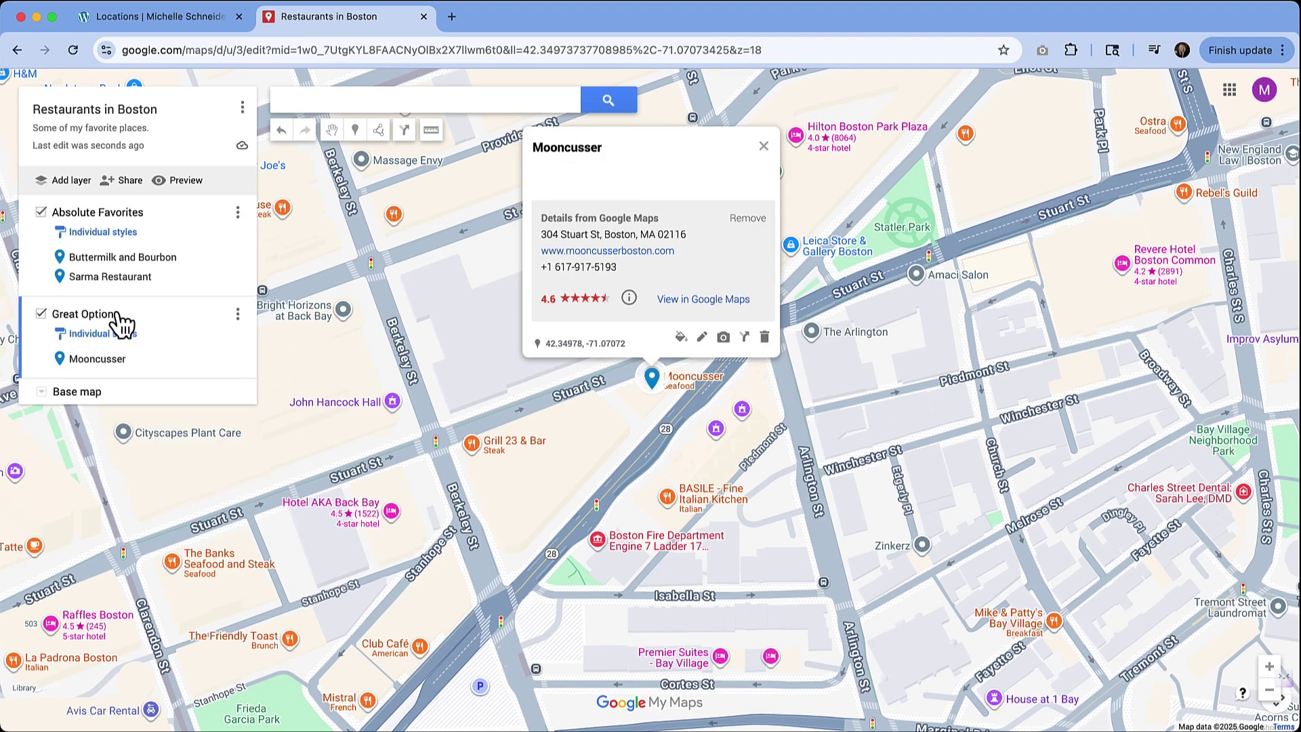
Close the Mooncusser details, compare the satellite and terrain base maps, and apply the pale style with lavender-blue water
scroll(859, 390, down, 2)
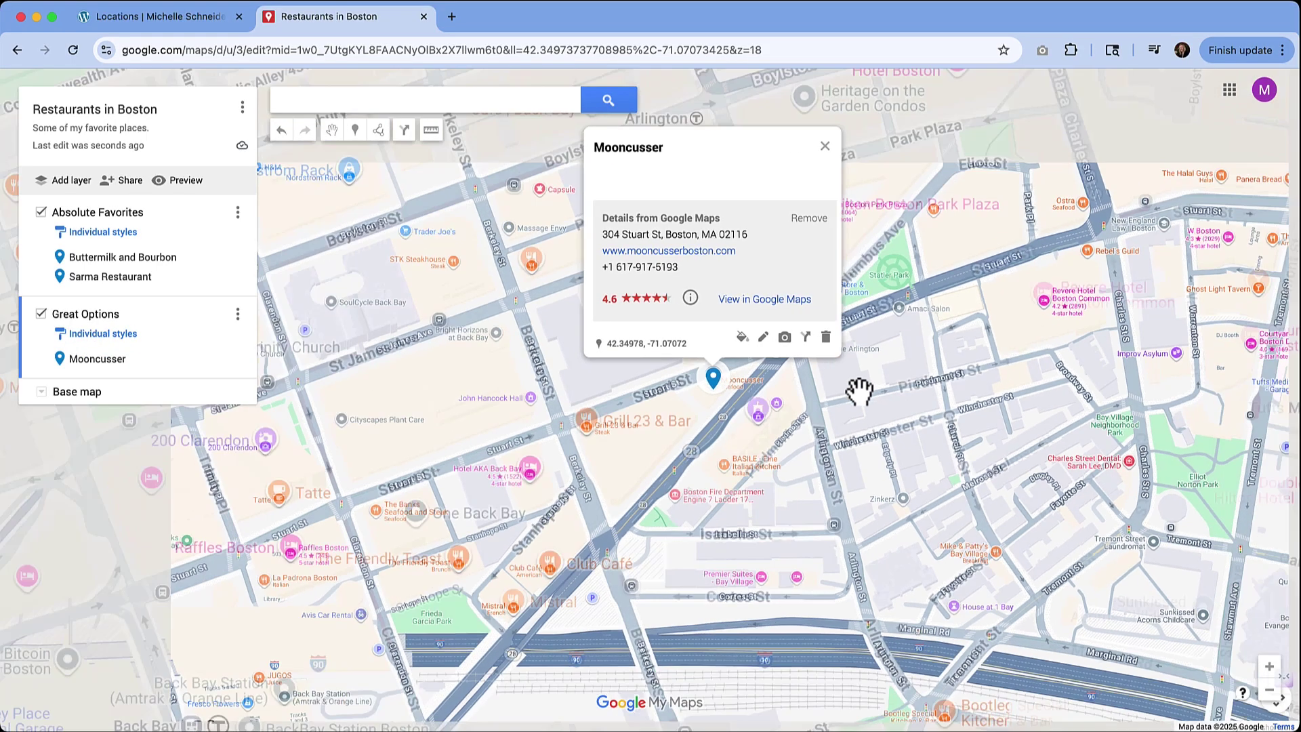
scroll(859, 389, down, 2)
scroll(860, 400, down, 3)
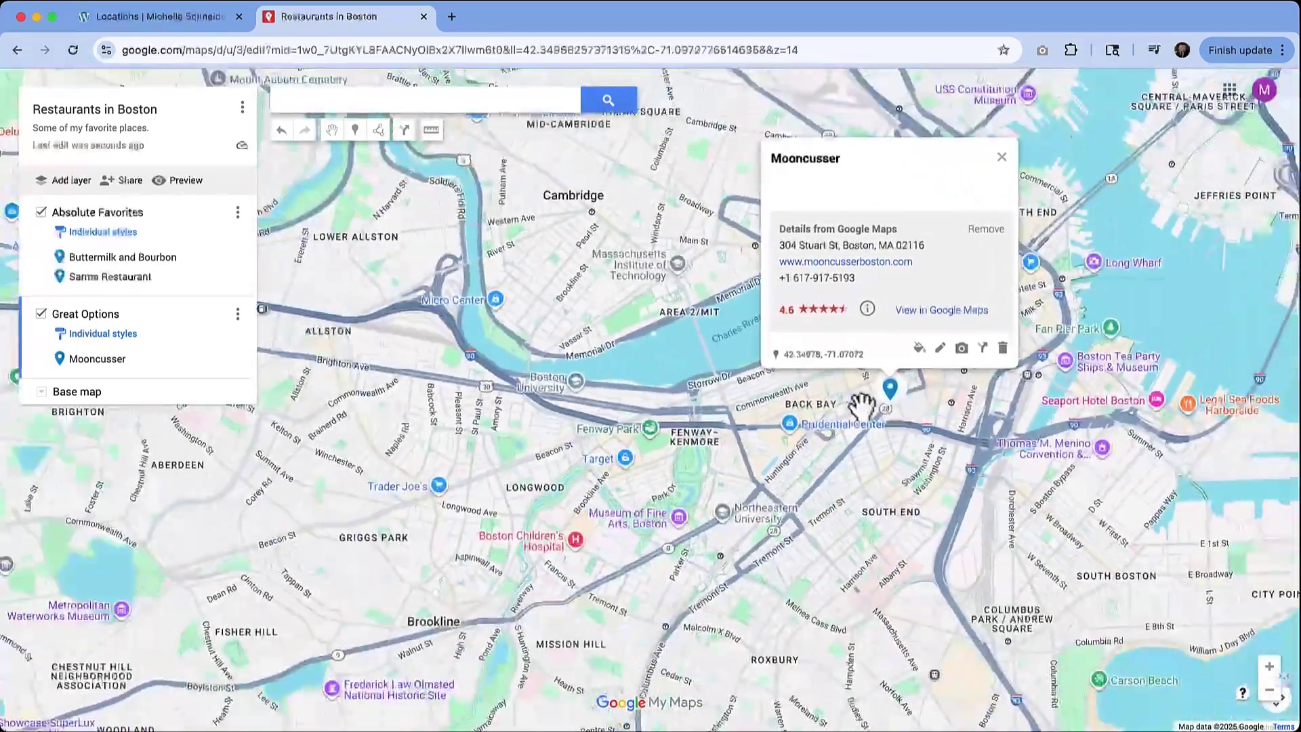
click(1001, 158)
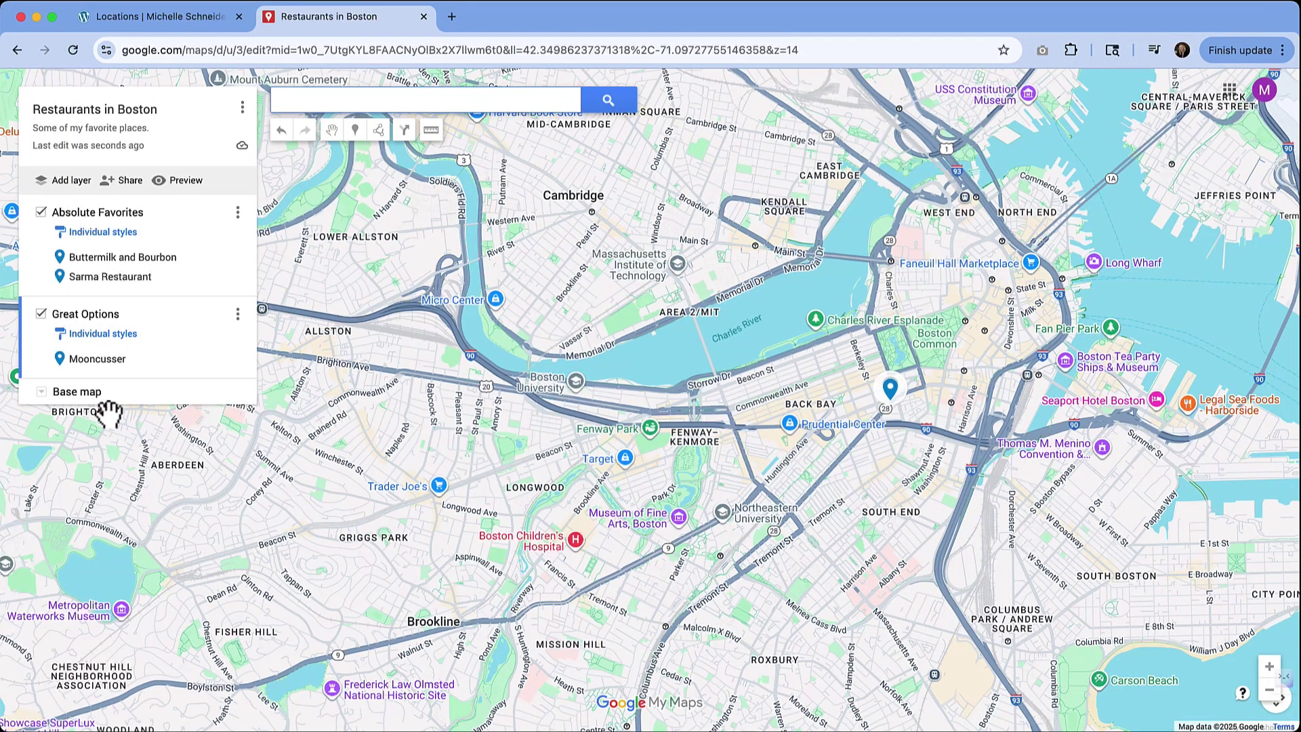
click(53, 395)
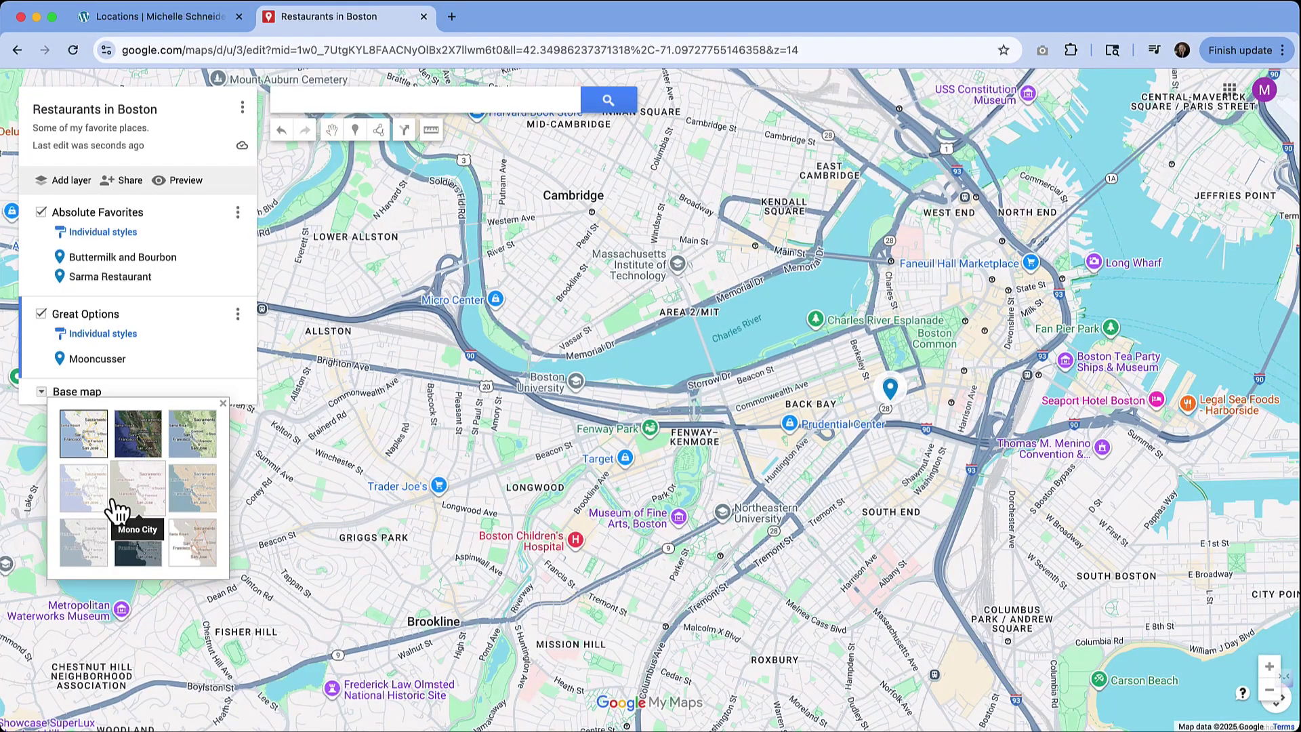
click(142, 450)
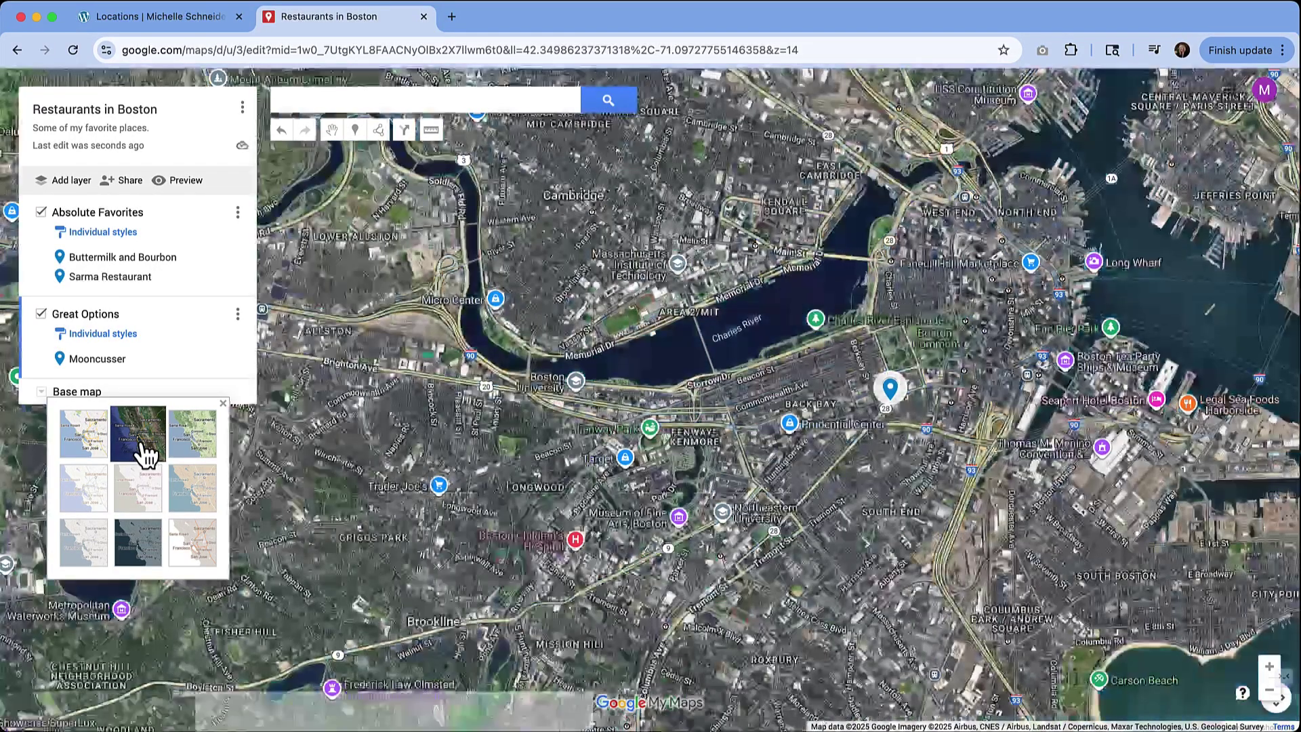
click(207, 453)
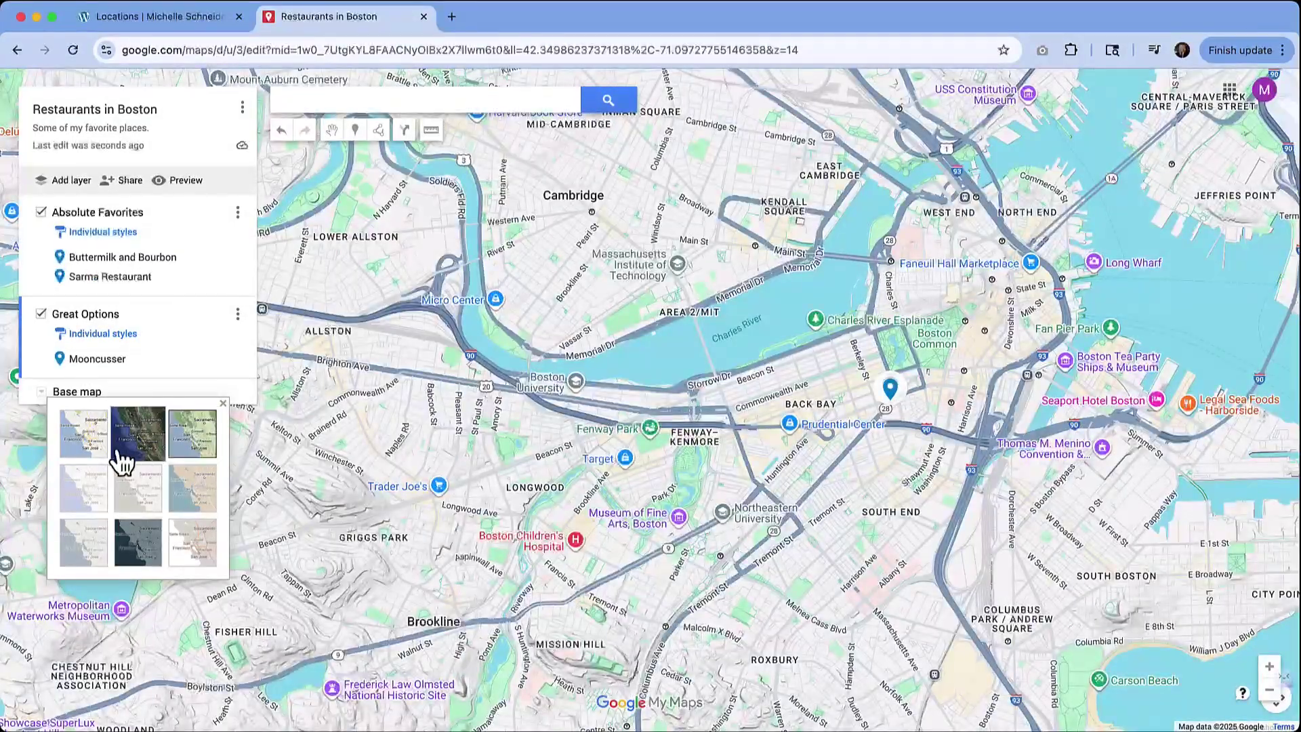
click(98, 446)
click(97, 500)
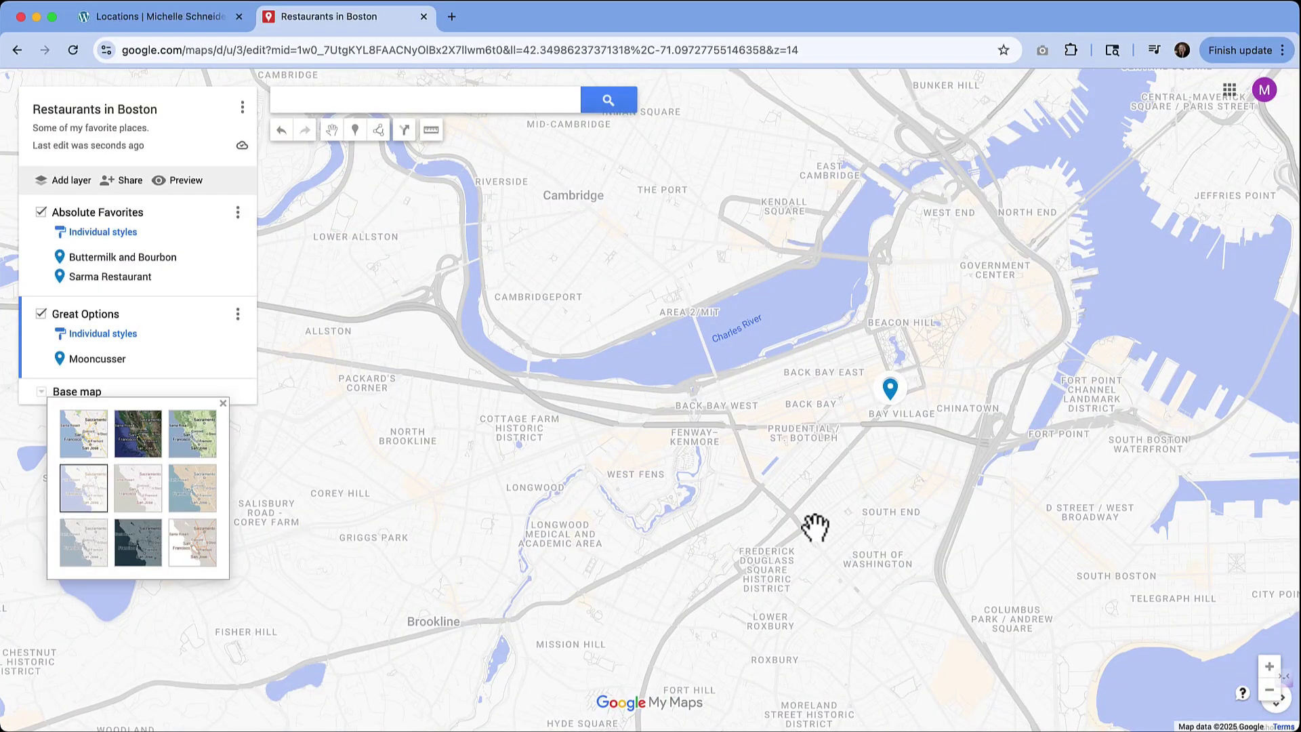
Try the Mono City, dark and light simplified base maps, and return to the pale style with lavender-blue water
scroll(816, 527, down, 5)
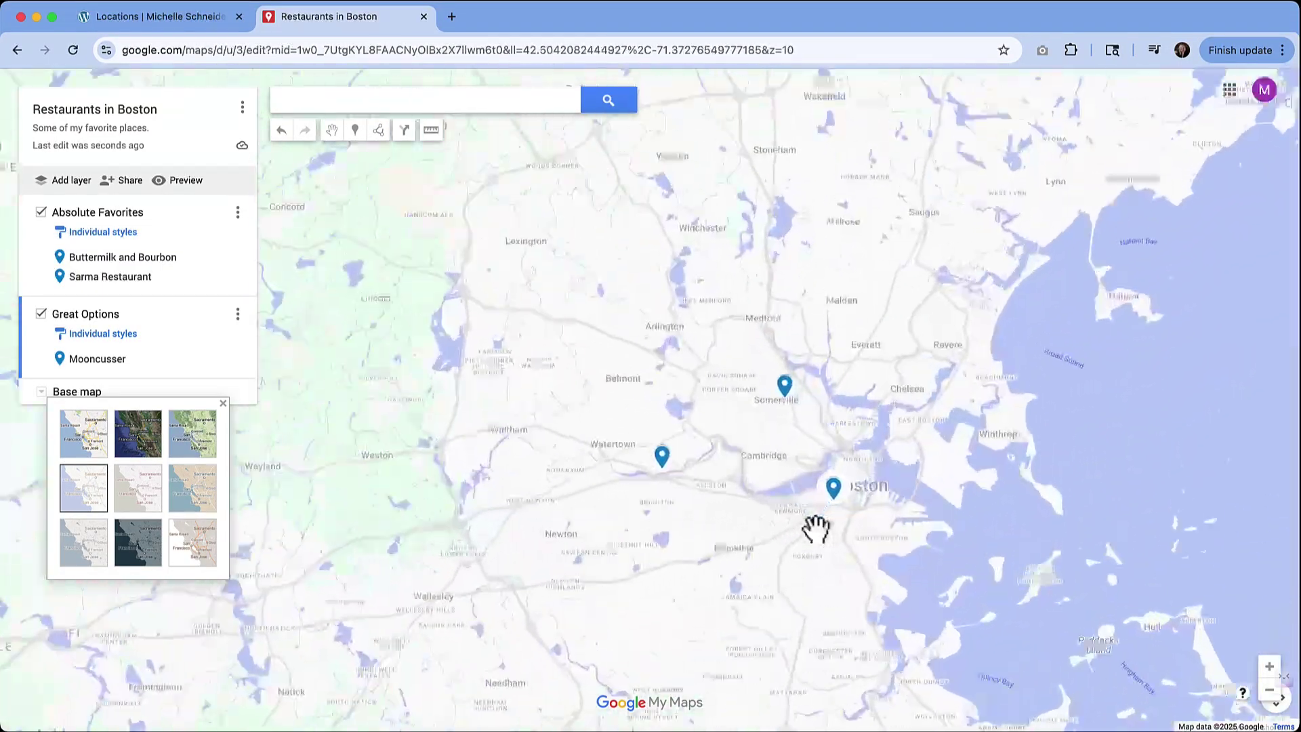
scroll(816, 528, up, 3)
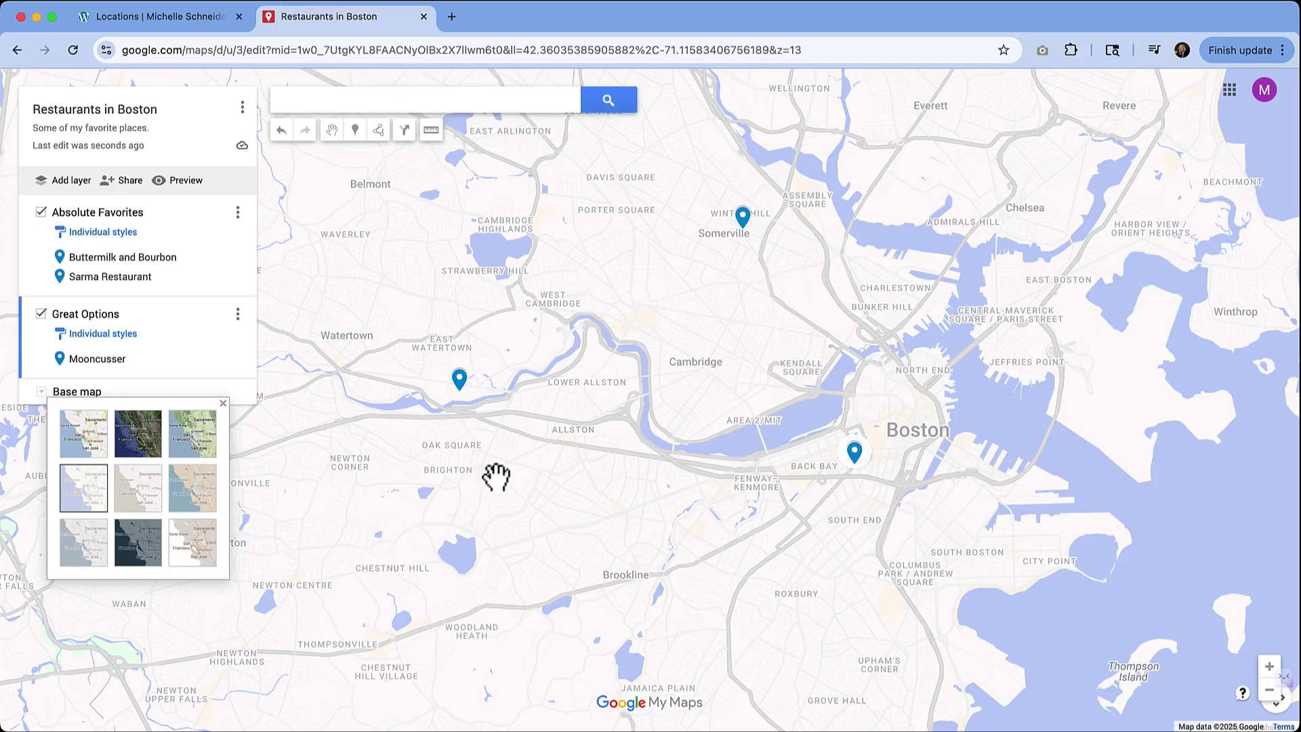
click(153, 502)
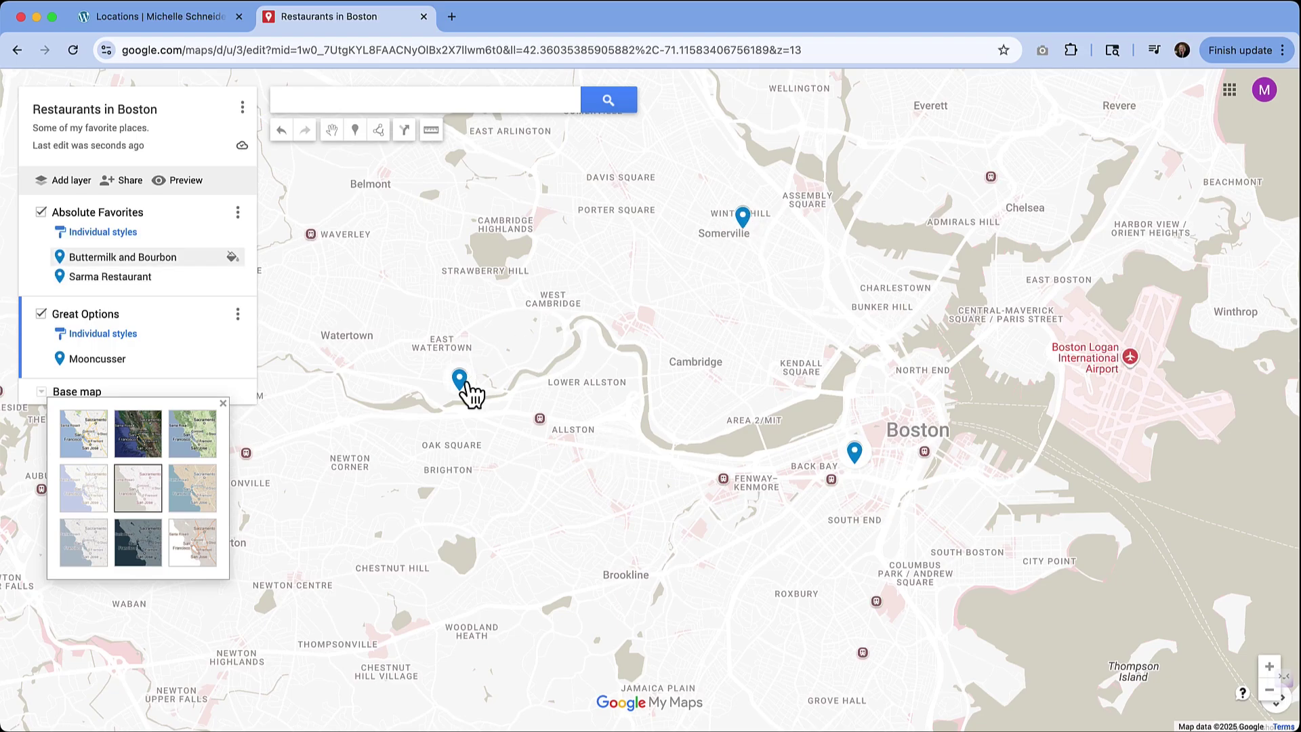
click(210, 488)
click(142, 557)
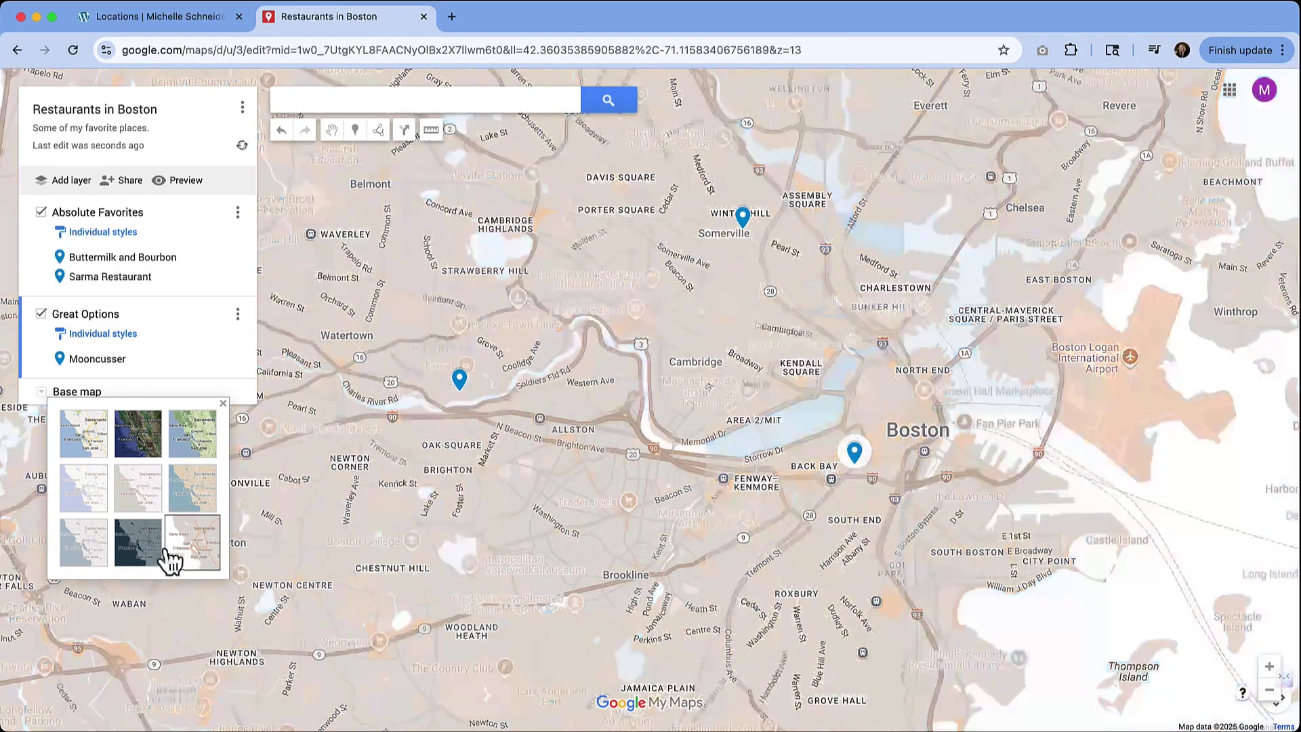
click(142, 557)
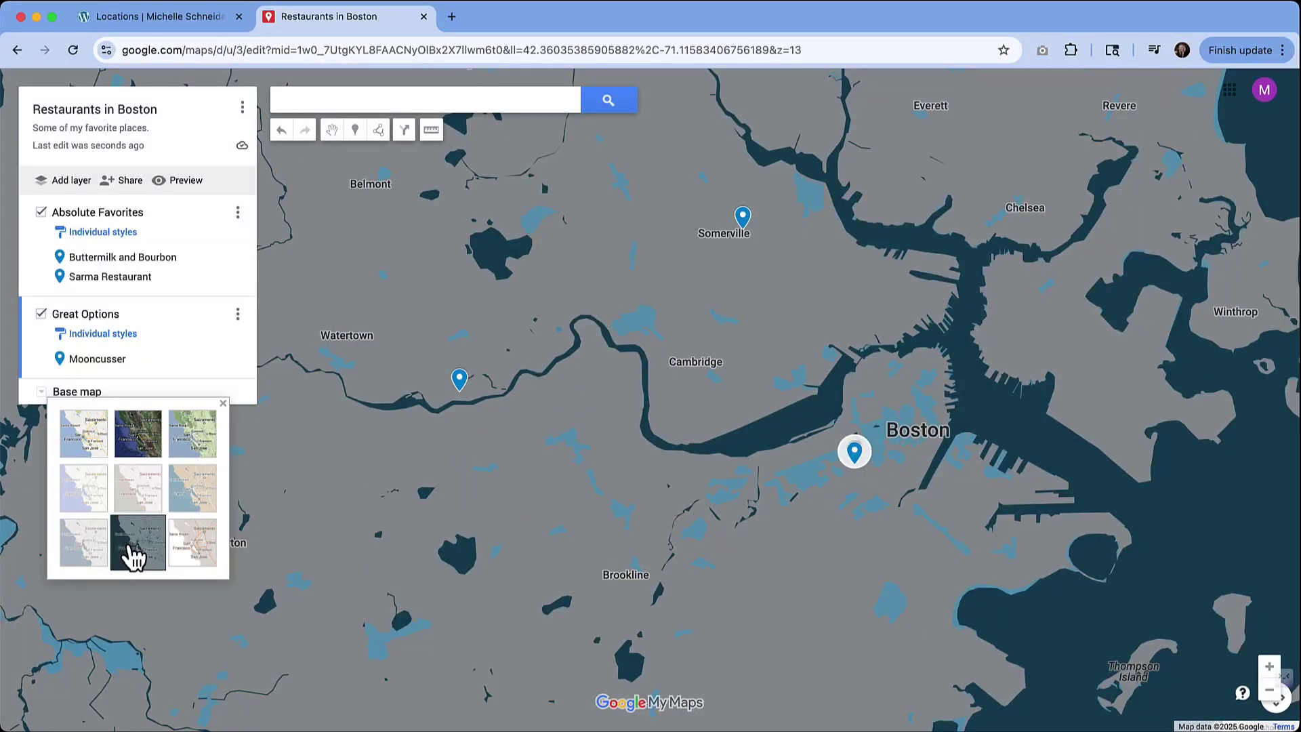
click(87, 557)
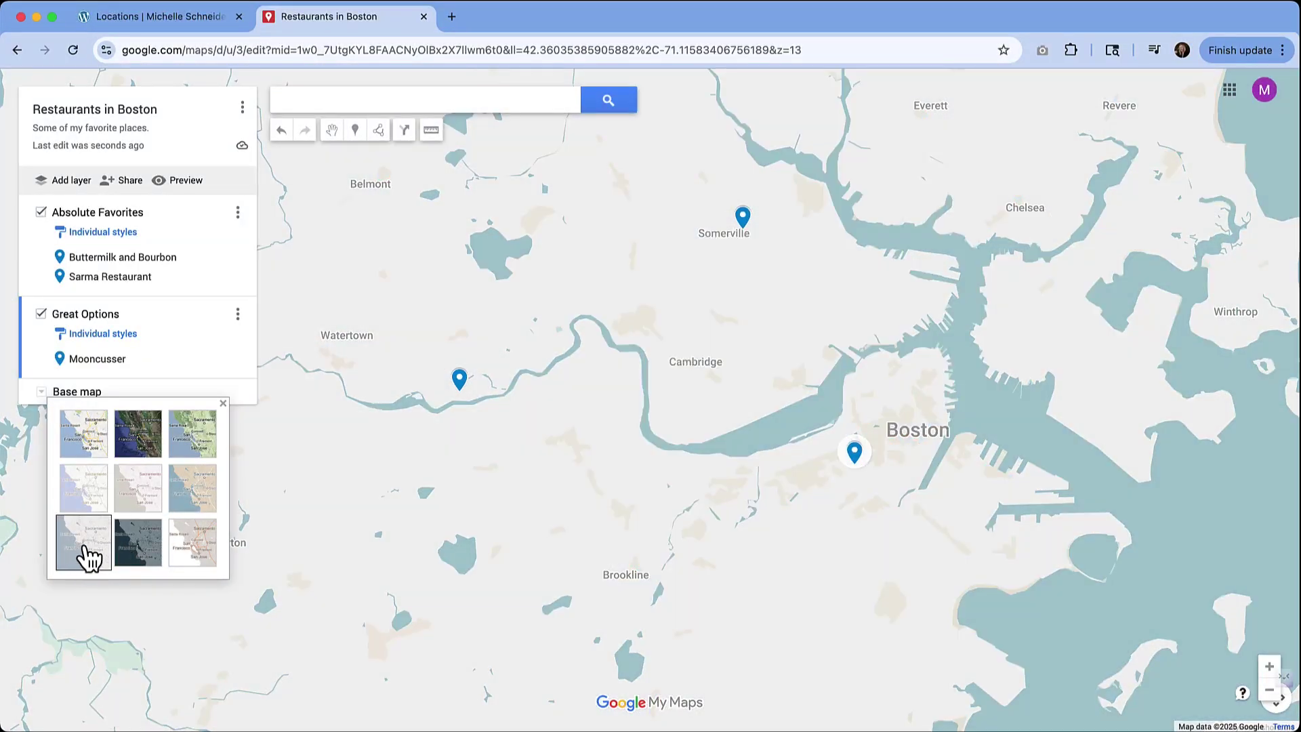
click(90, 505)
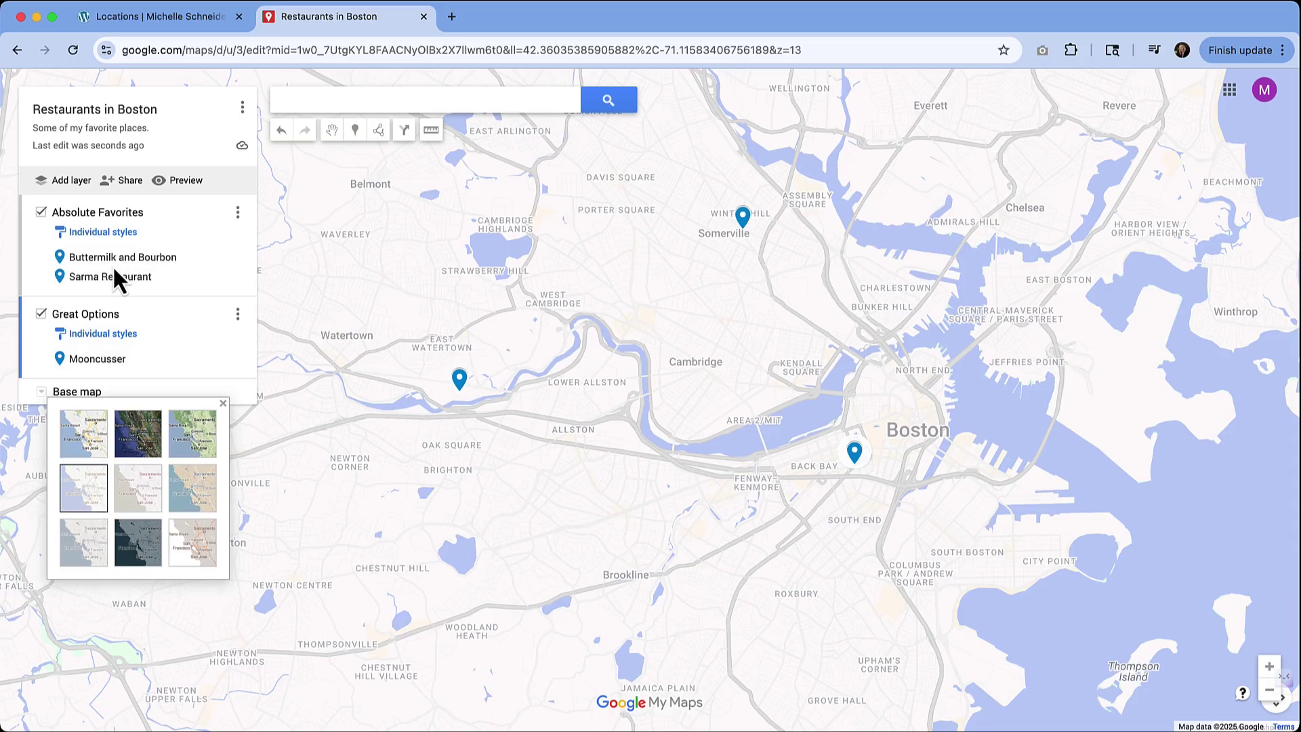
Restyle the Buttermilk and Bourbon marker with purple and the crossed fork-and-knife restaurant icon
click(232, 257)
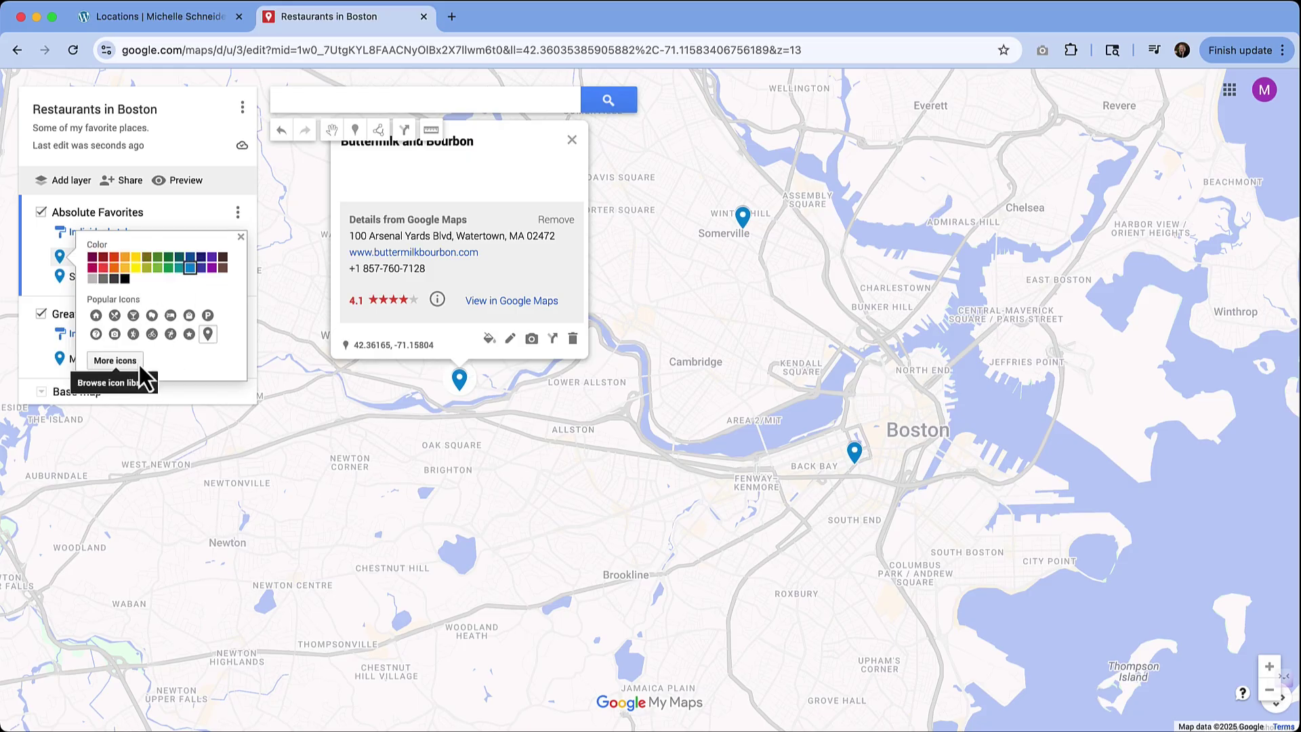
click(212, 267)
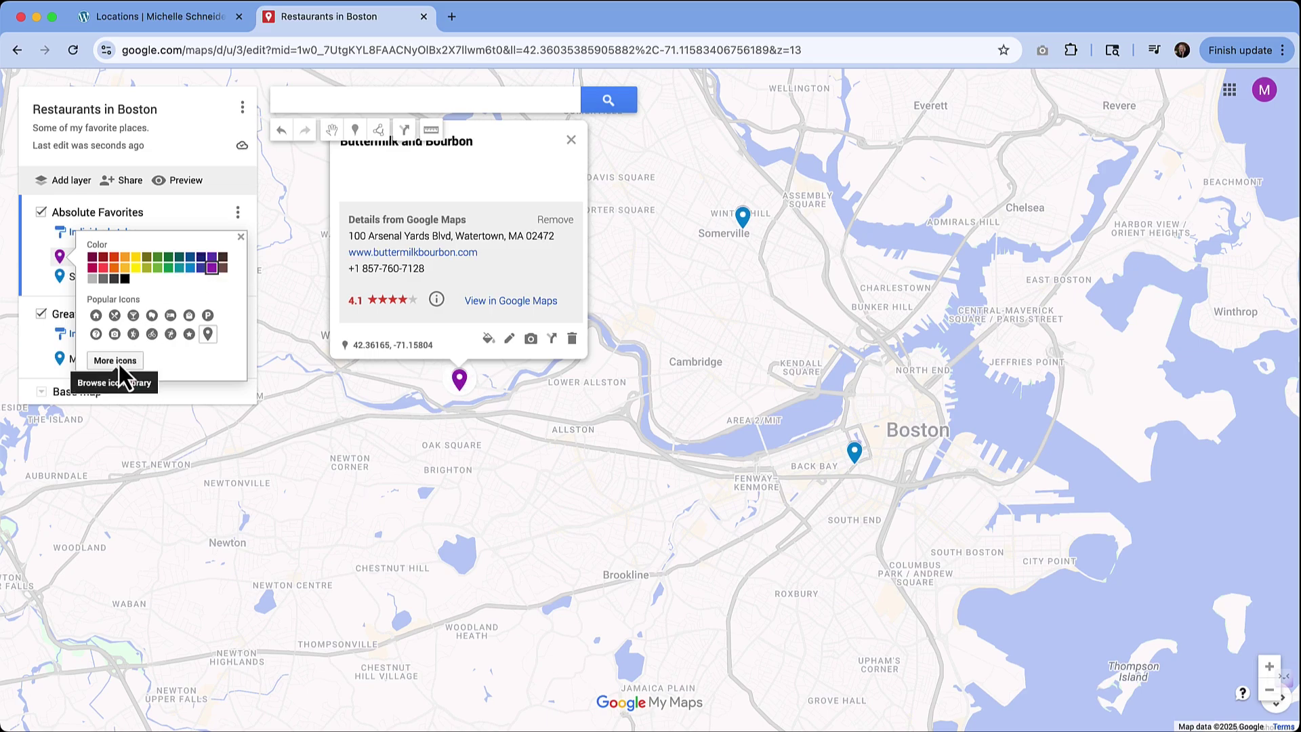
click(115, 317)
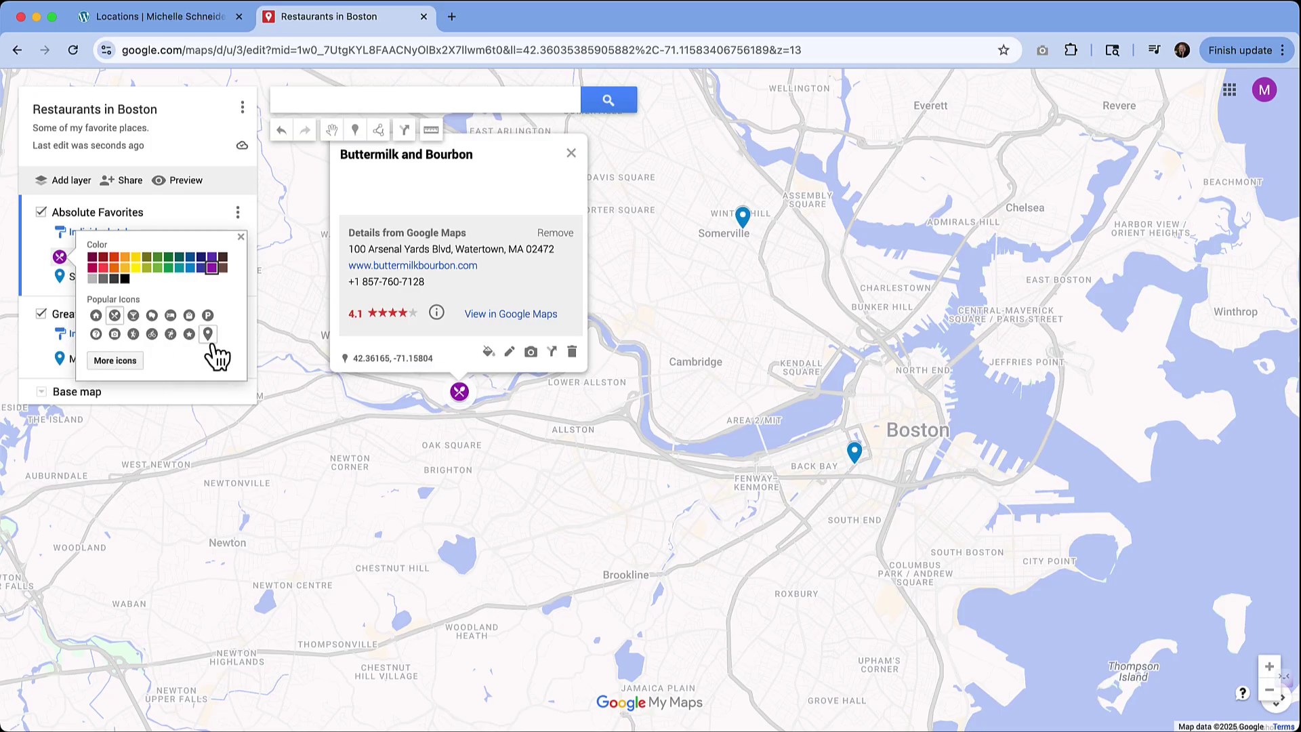
click(240, 237)
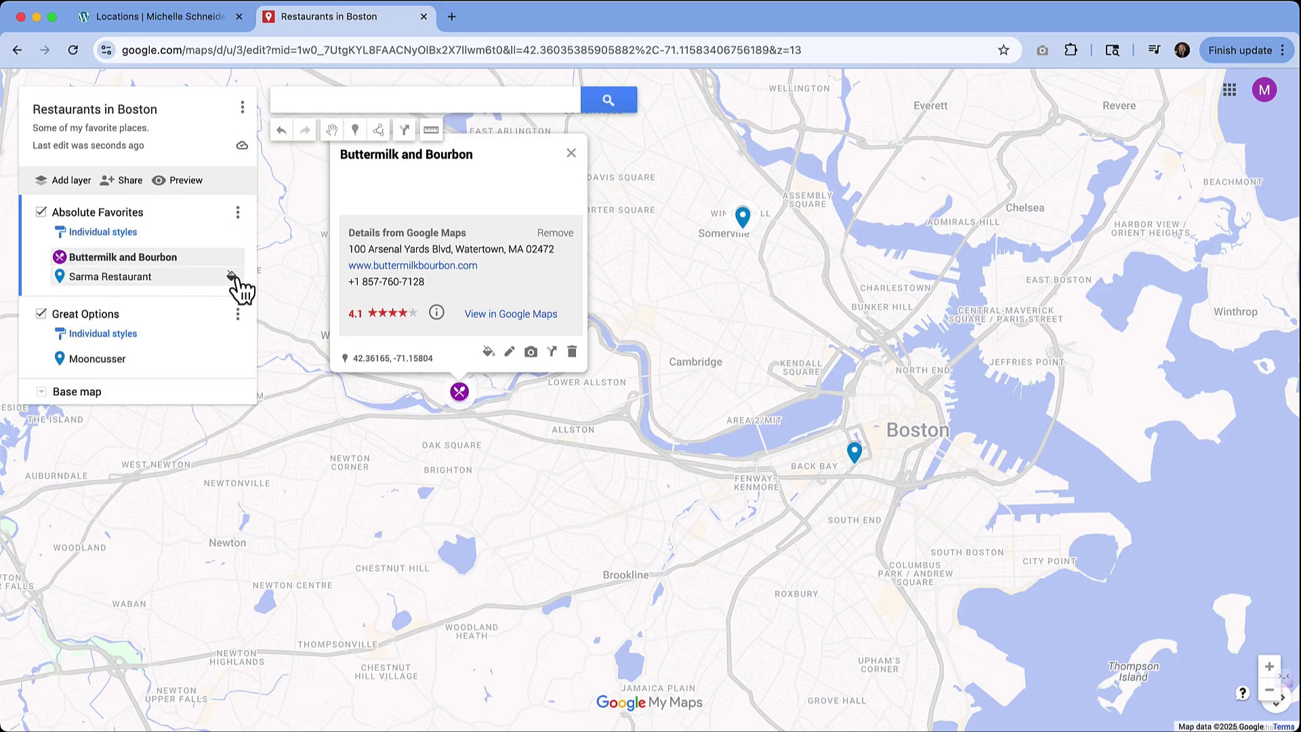
Give the Sarma Restaurant marker the same purple color and fork-and-knife icon as Buttermilk and Bourbon
click(231, 277)
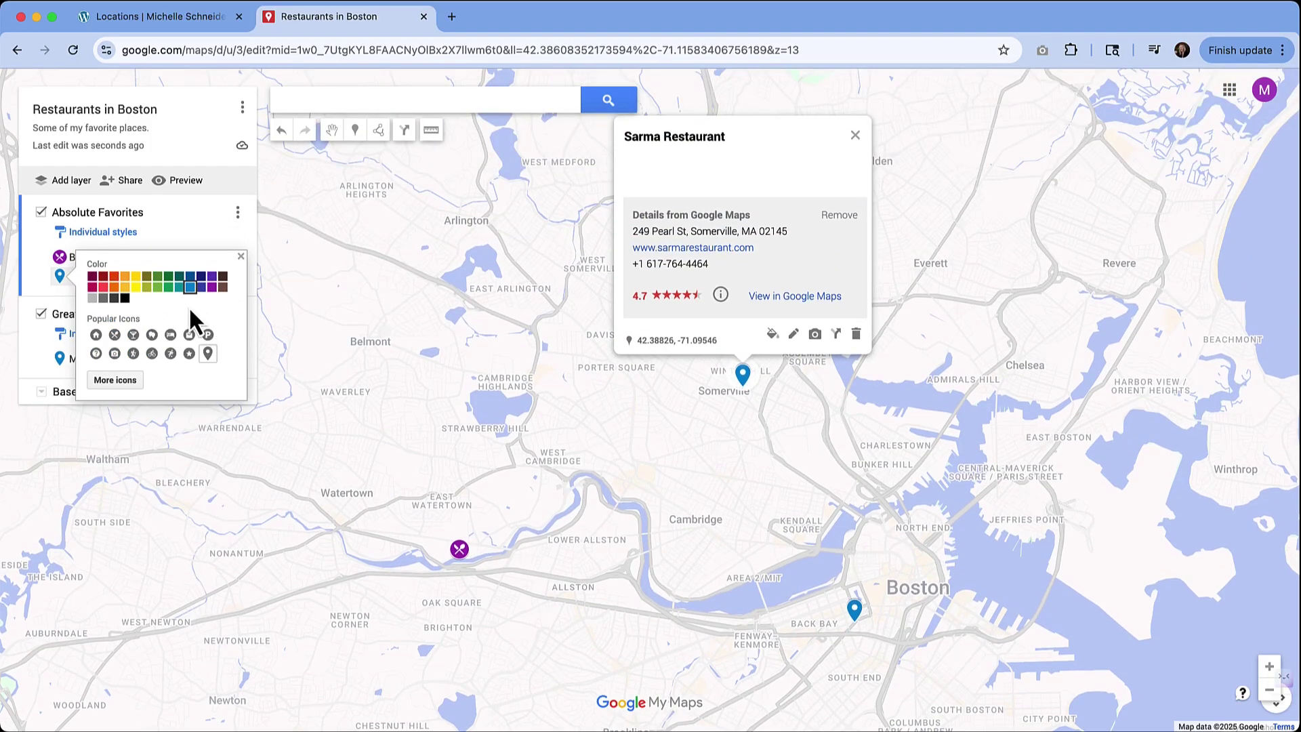
click(212, 286)
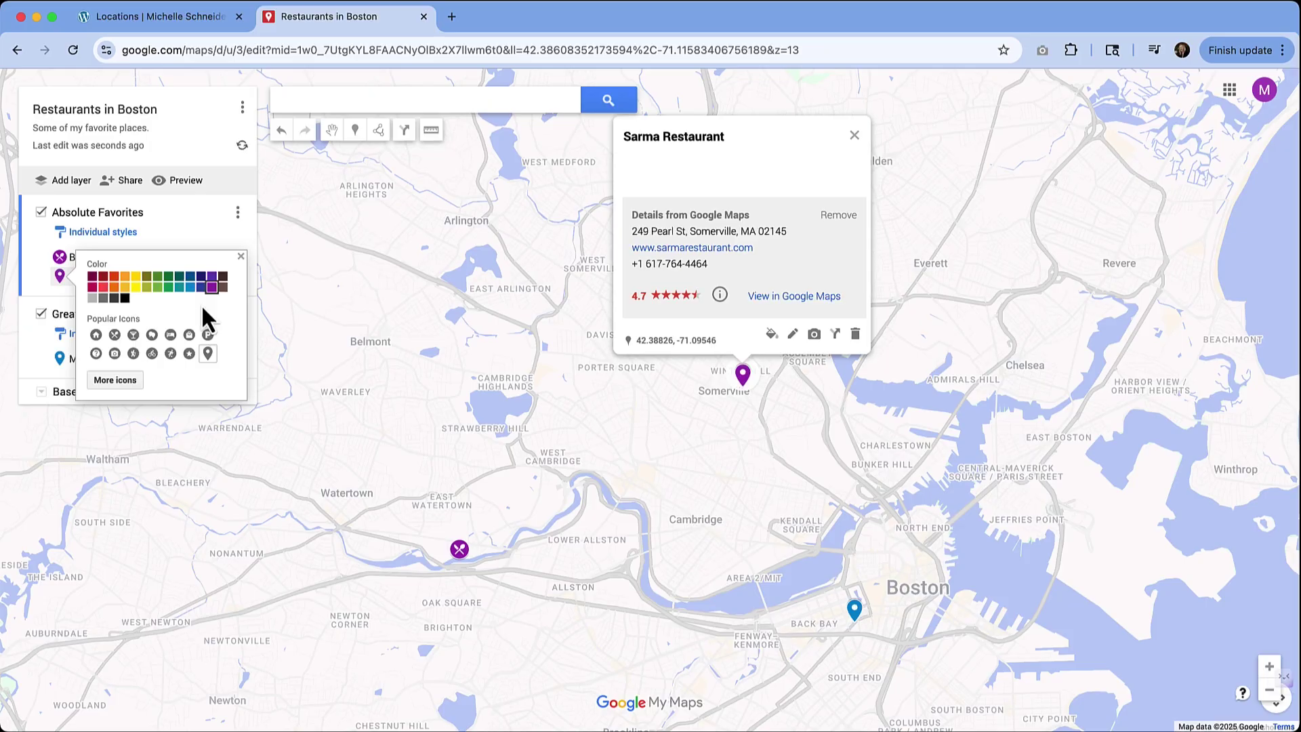
click(115, 336)
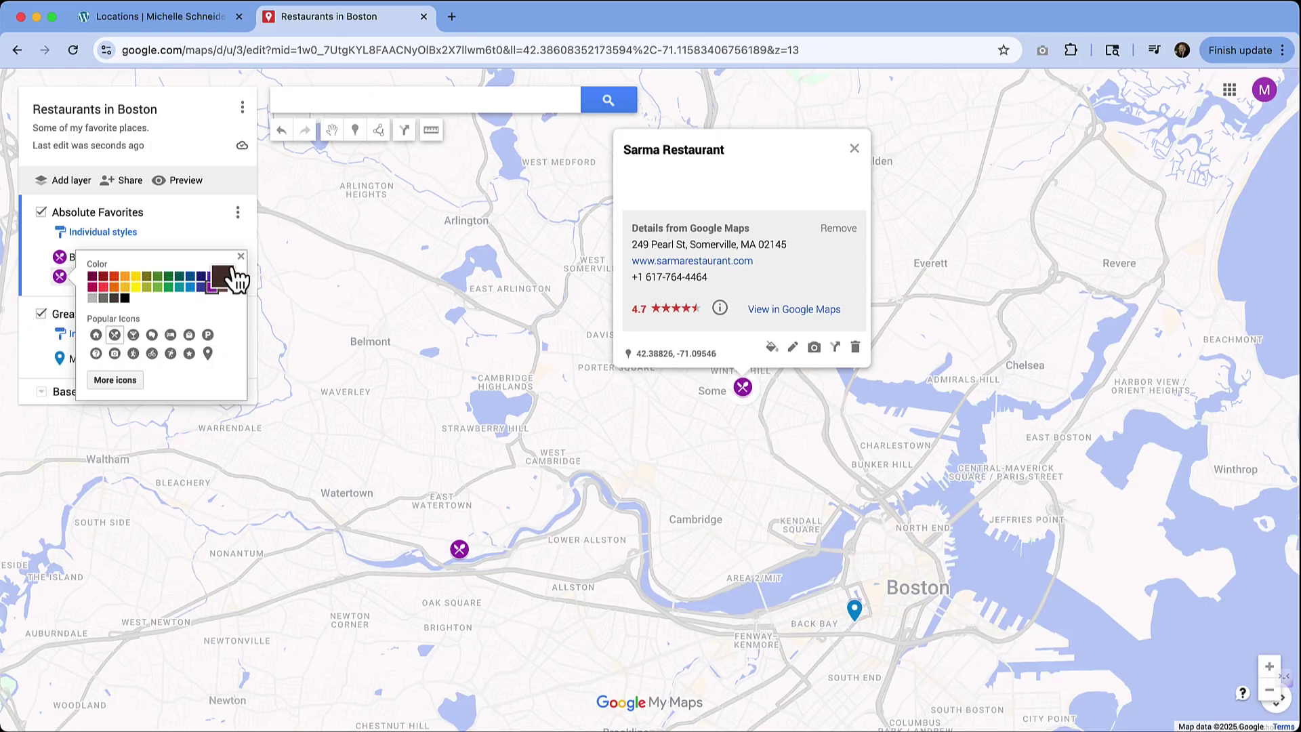
click(241, 256)
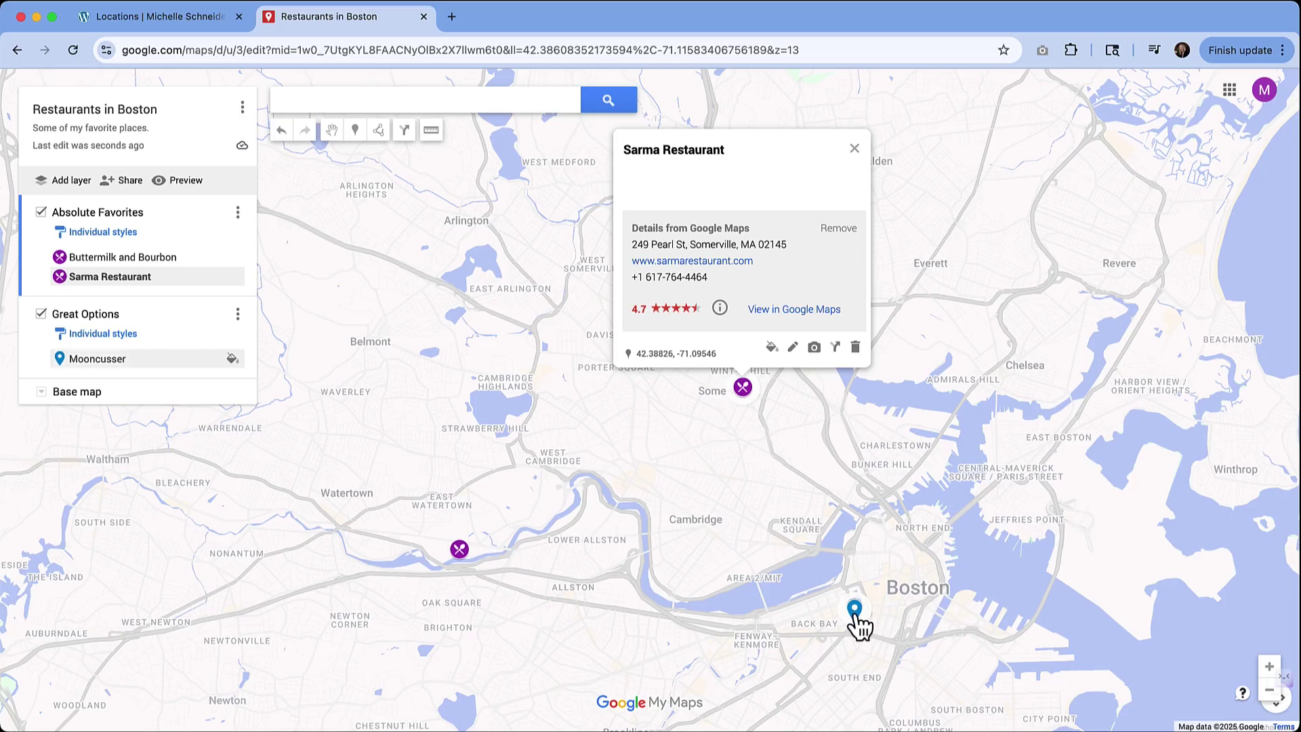
Restyle the Mooncusser marker with the fork-and-knife icon in light green and close its details
click(233, 359)
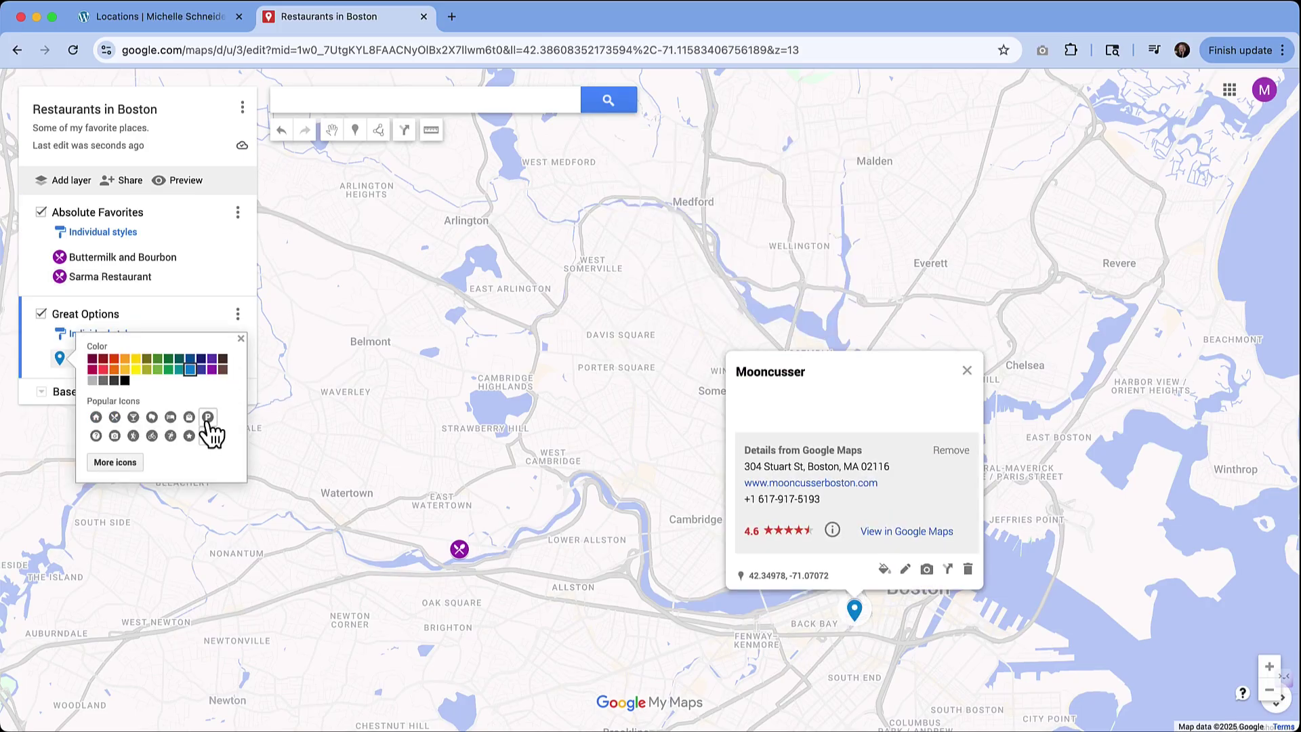
click(115, 417)
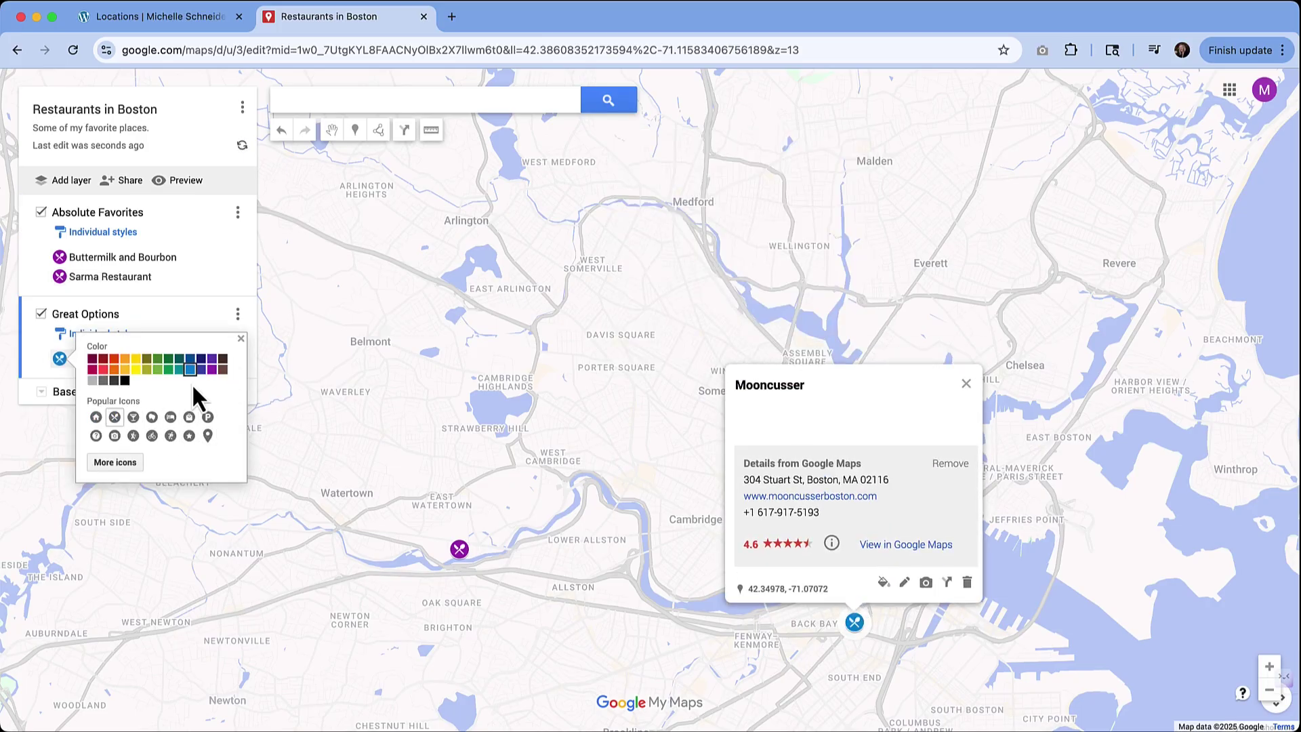
click(157, 369)
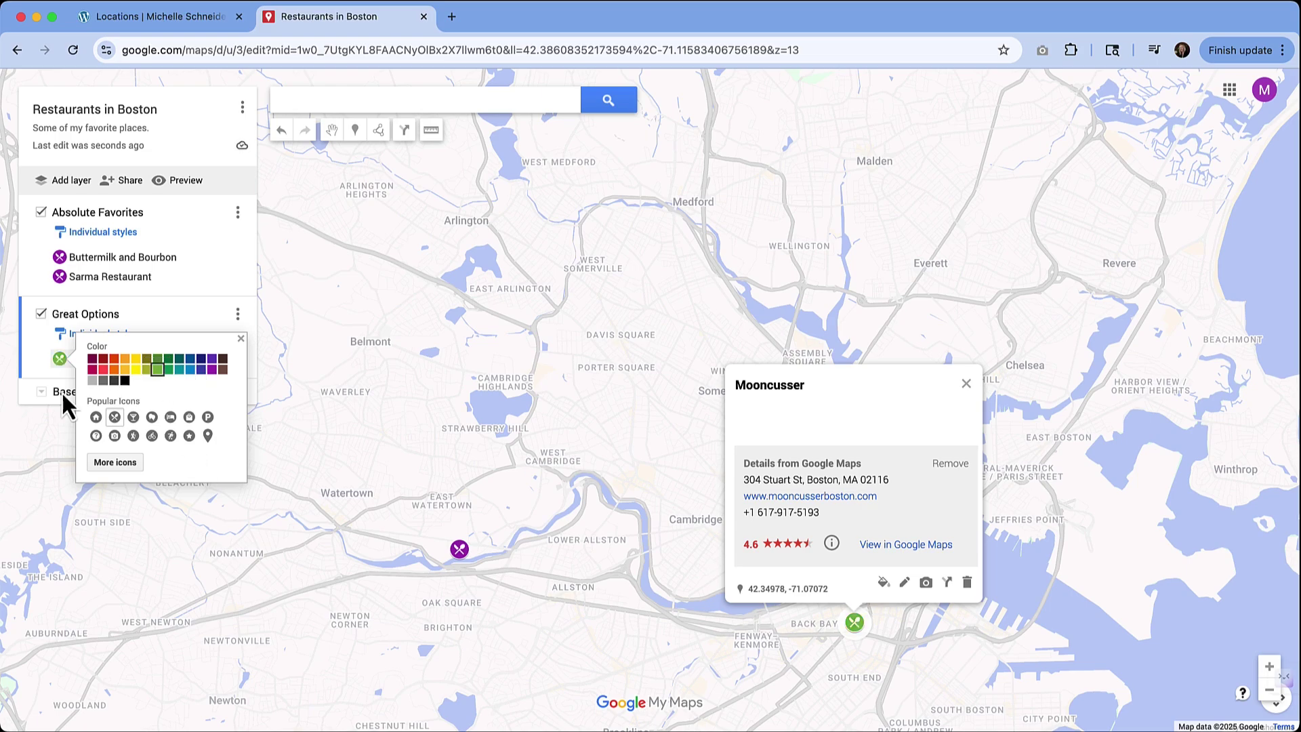
click(966, 385)
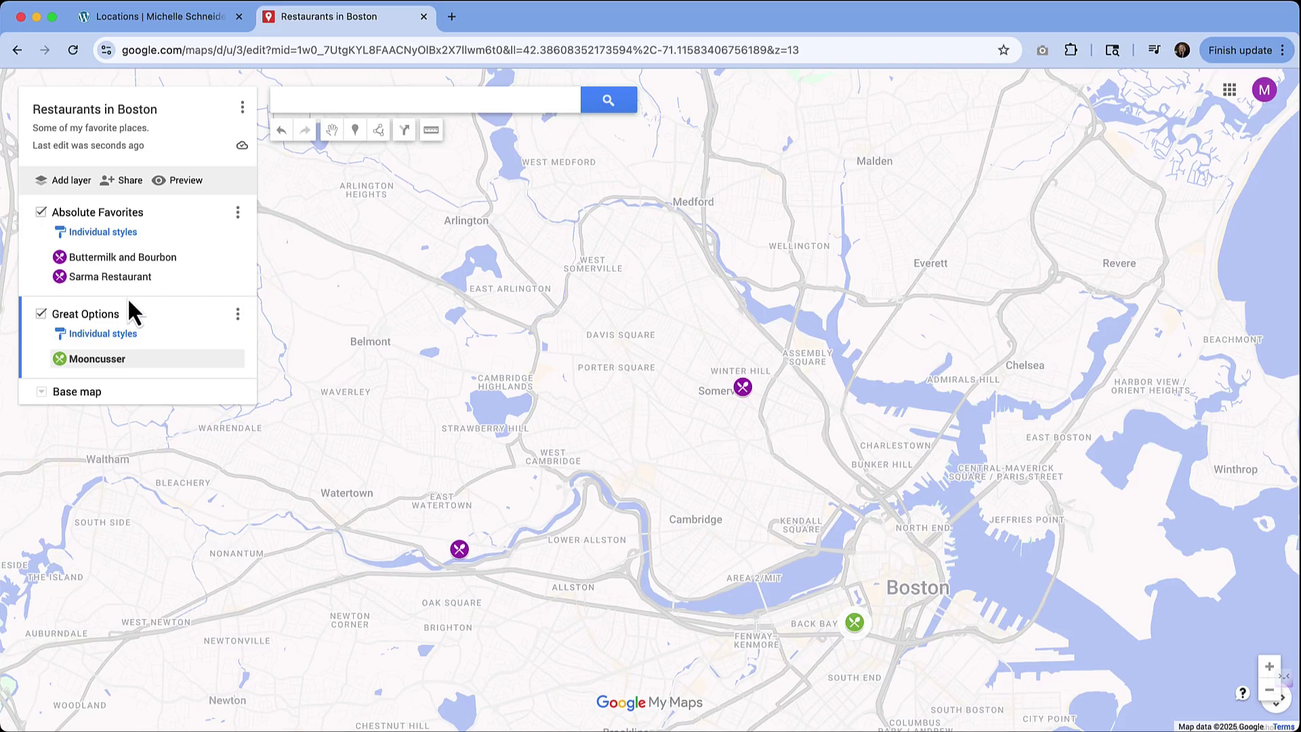
Hide and reshow the Great Options layer, and do the same with the Absolute Favorites layer
click(42, 316)
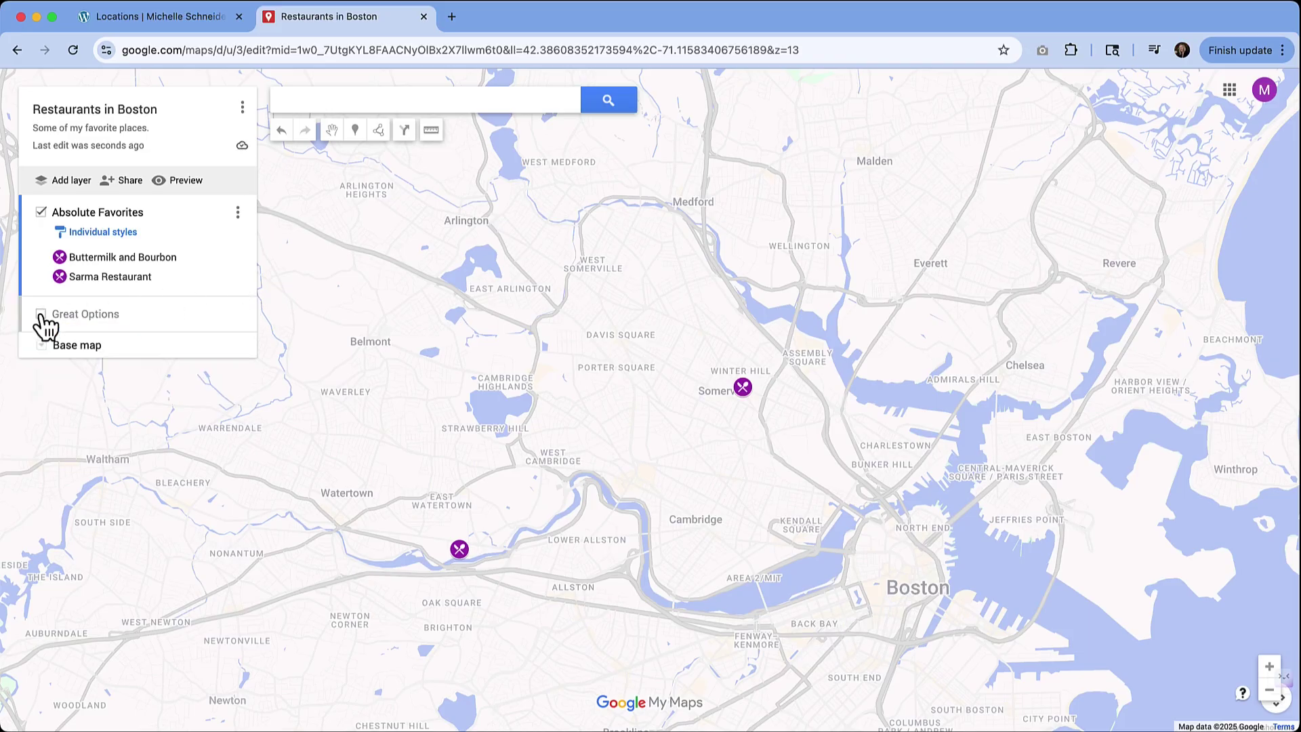
click(41, 316)
click(41, 213)
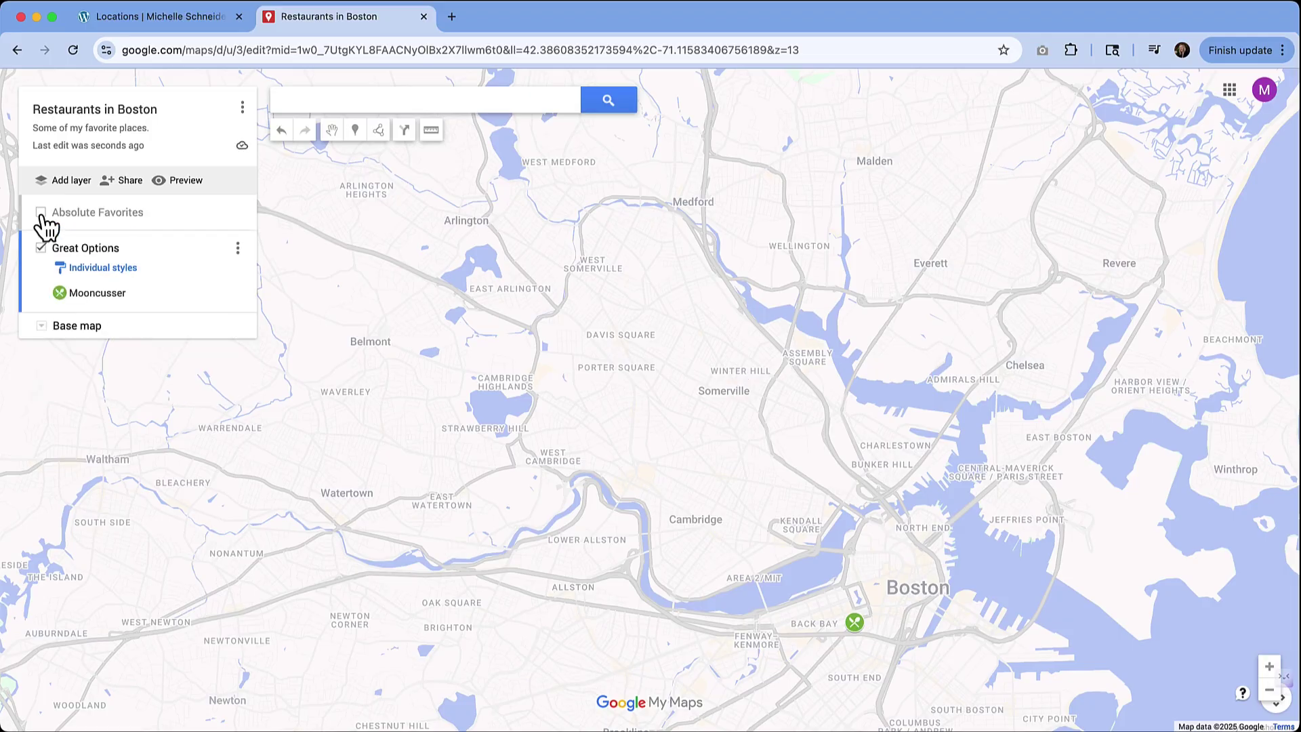
click(41, 214)
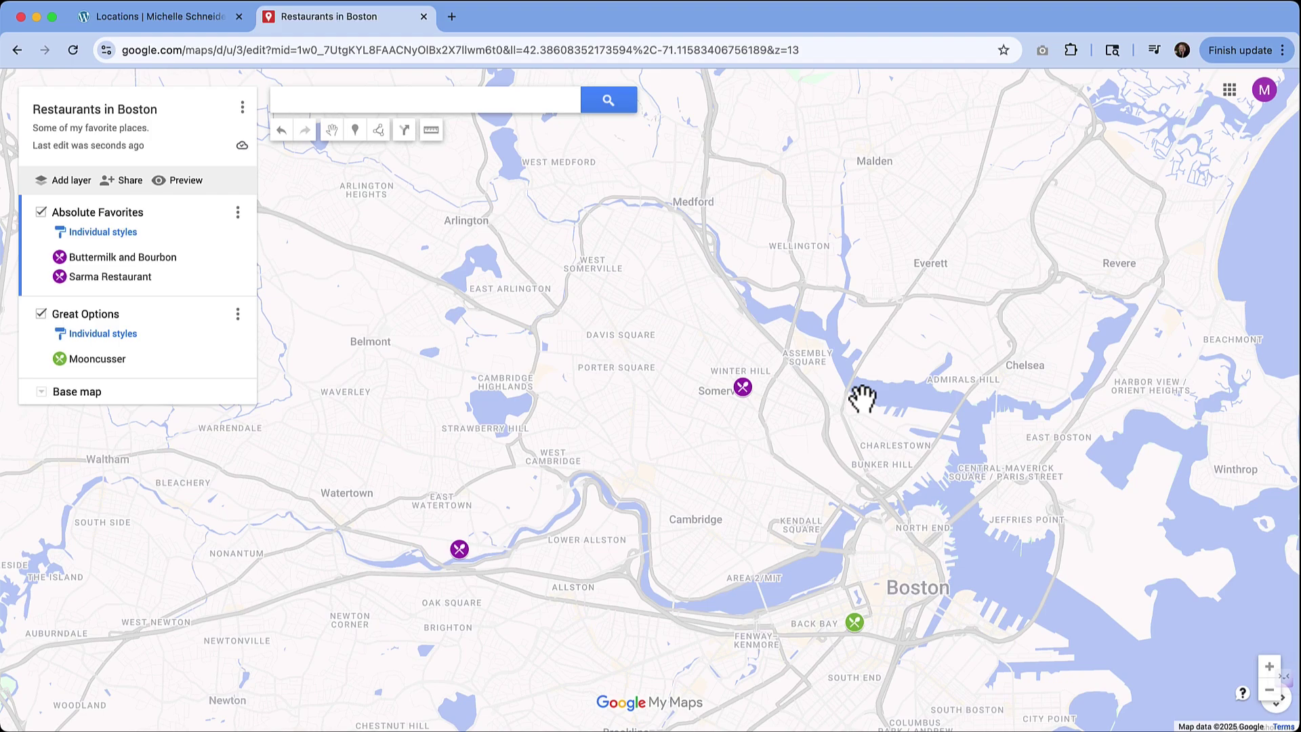
Try to get the code for embedding the Restaurants in Boston map on a site
click(243, 109)
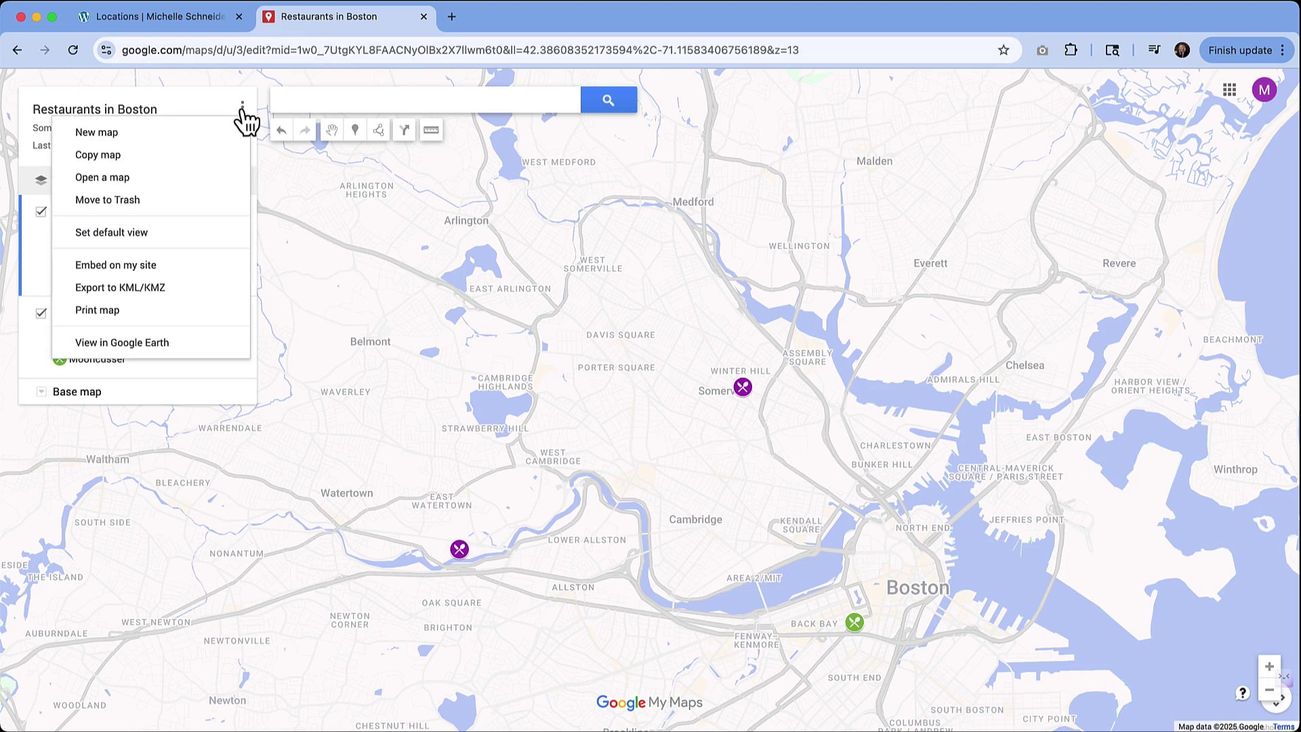
click(151, 271)
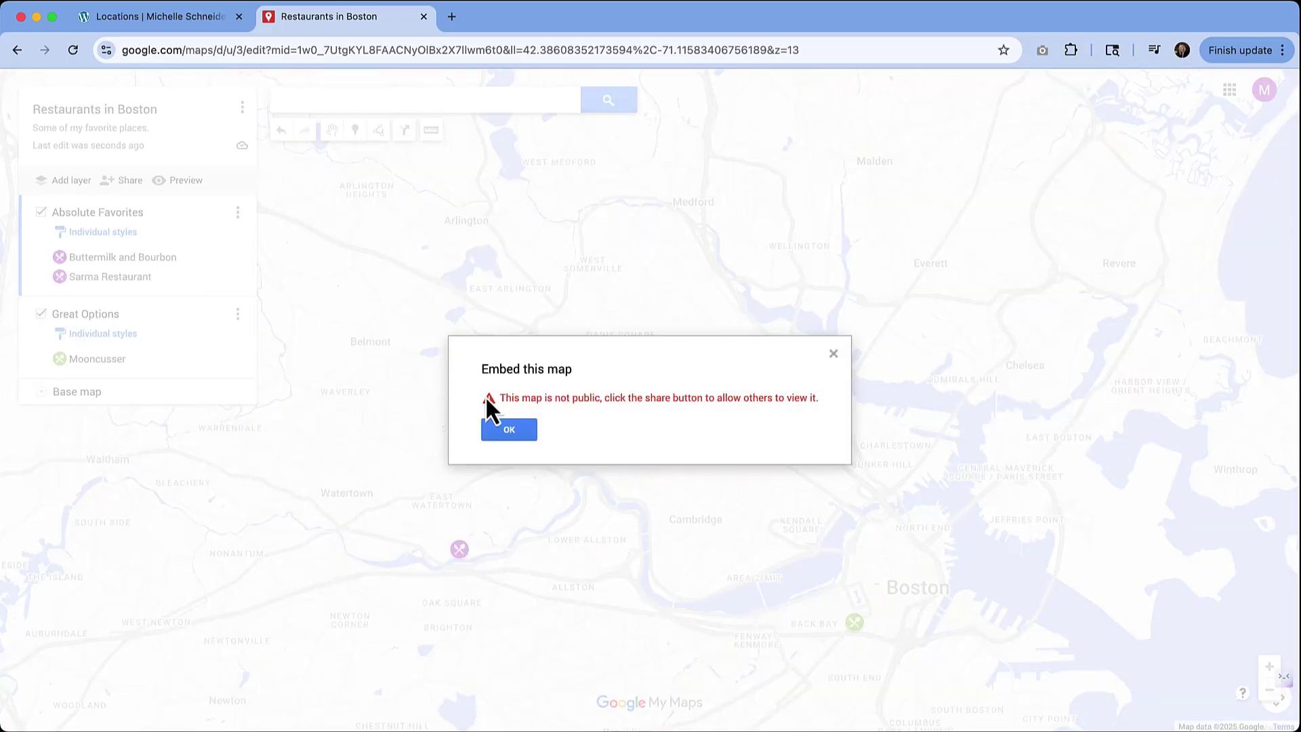
click(517, 425)
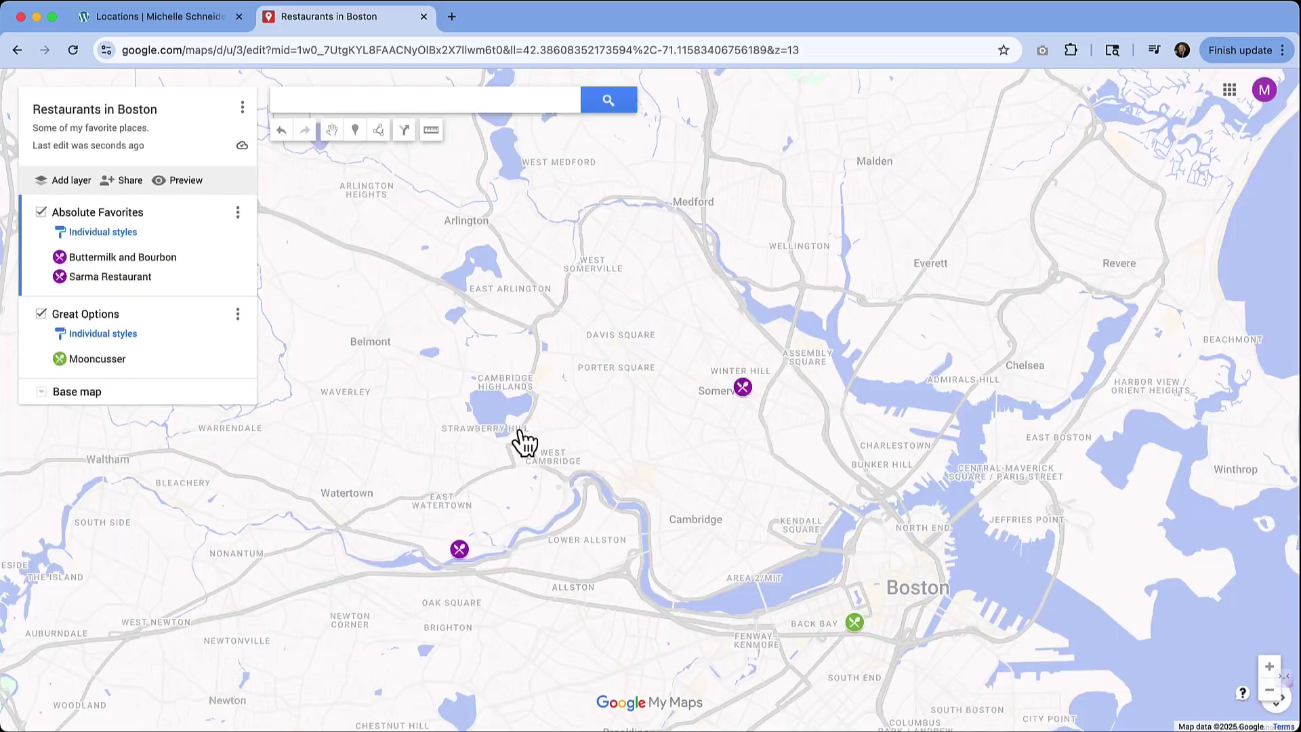
click(242, 109)
click(290, 241)
Share the map so that anyone with the link can view it
click(126, 181)
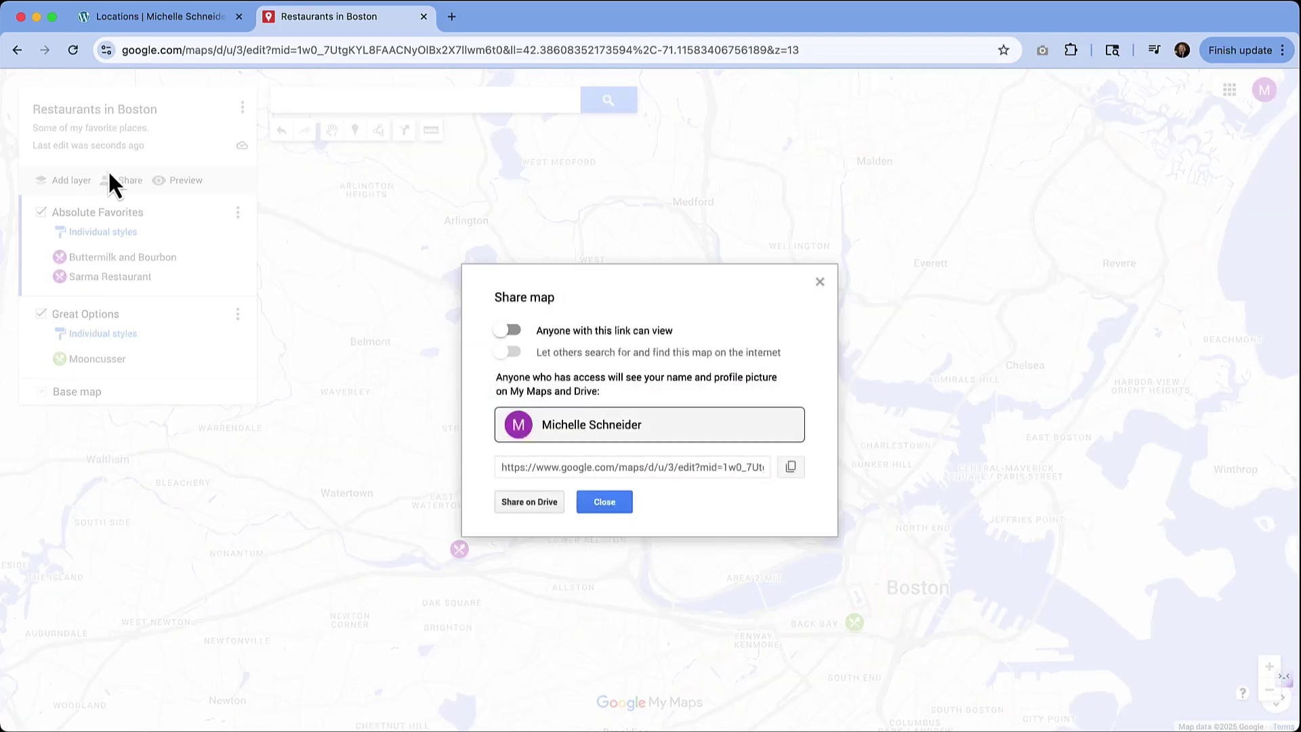
click(512, 332)
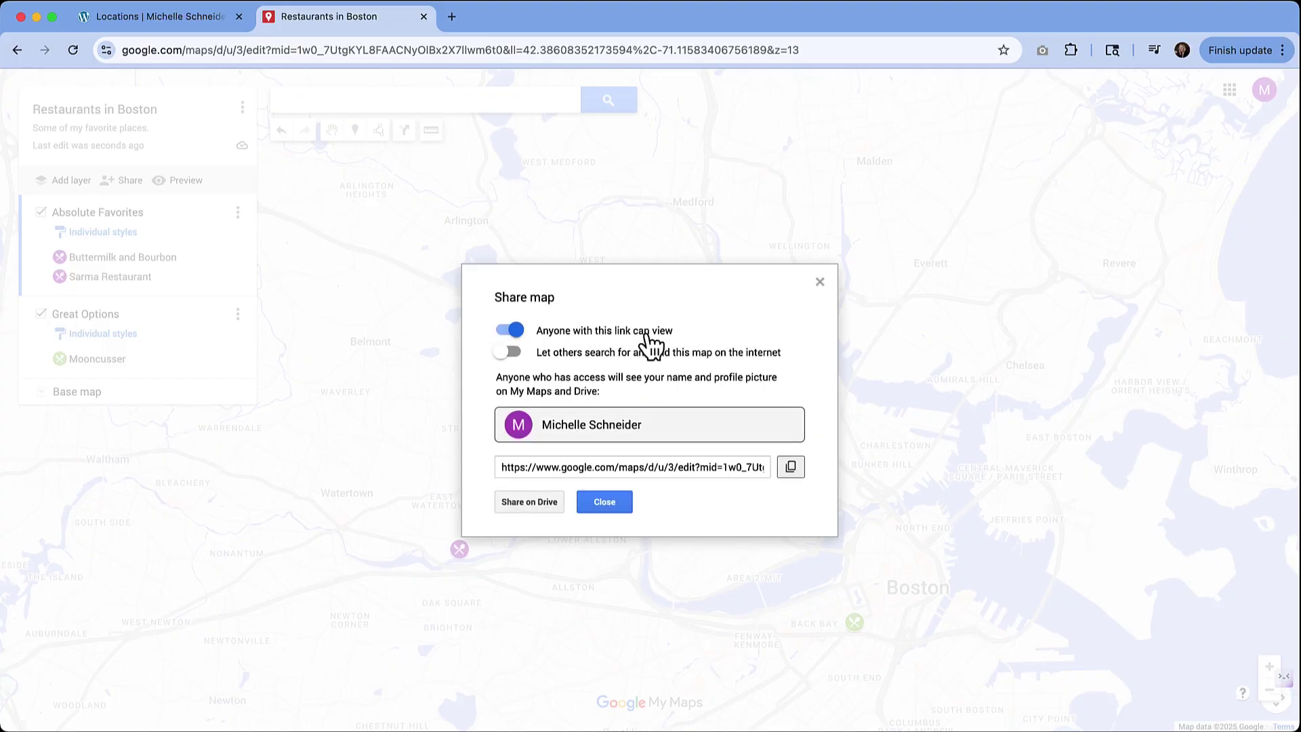
click(609, 503)
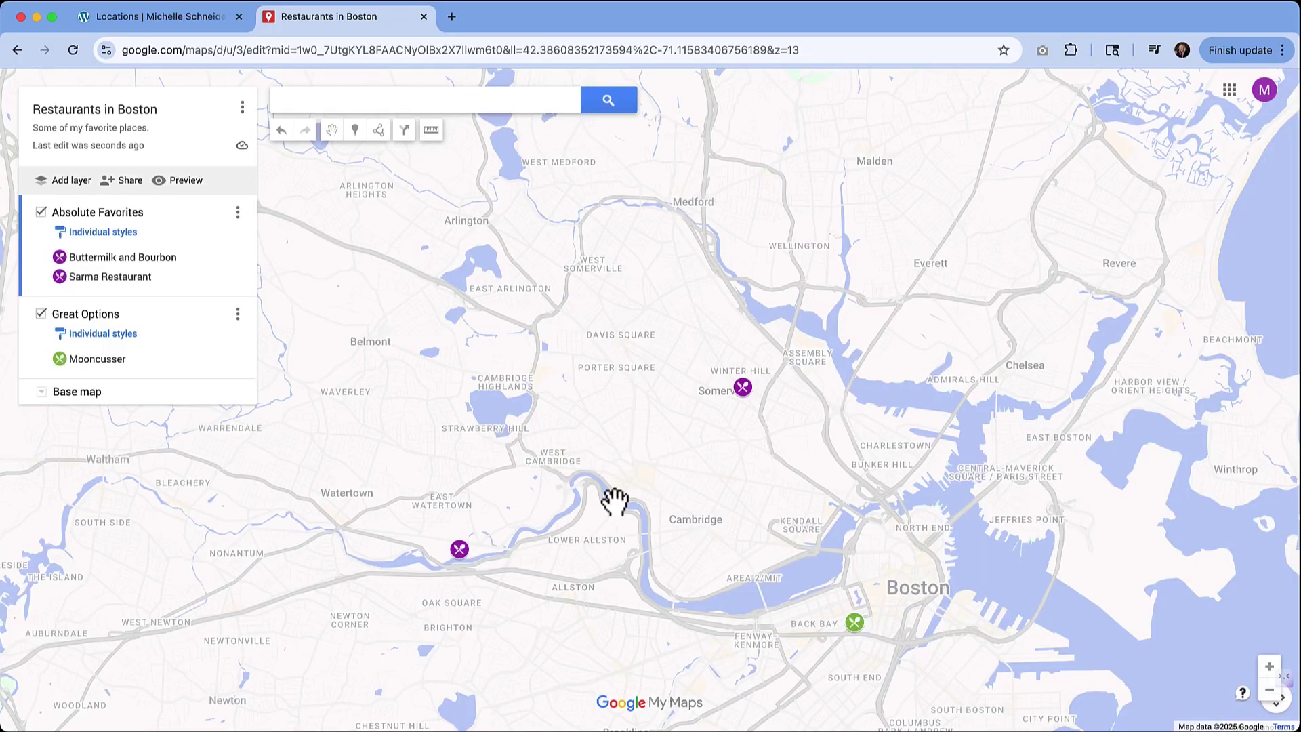
Get the Restaurants in Boston map's embed code and save it in the WordPress code module below the Map Embed Code – As Is heading
click(242, 108)
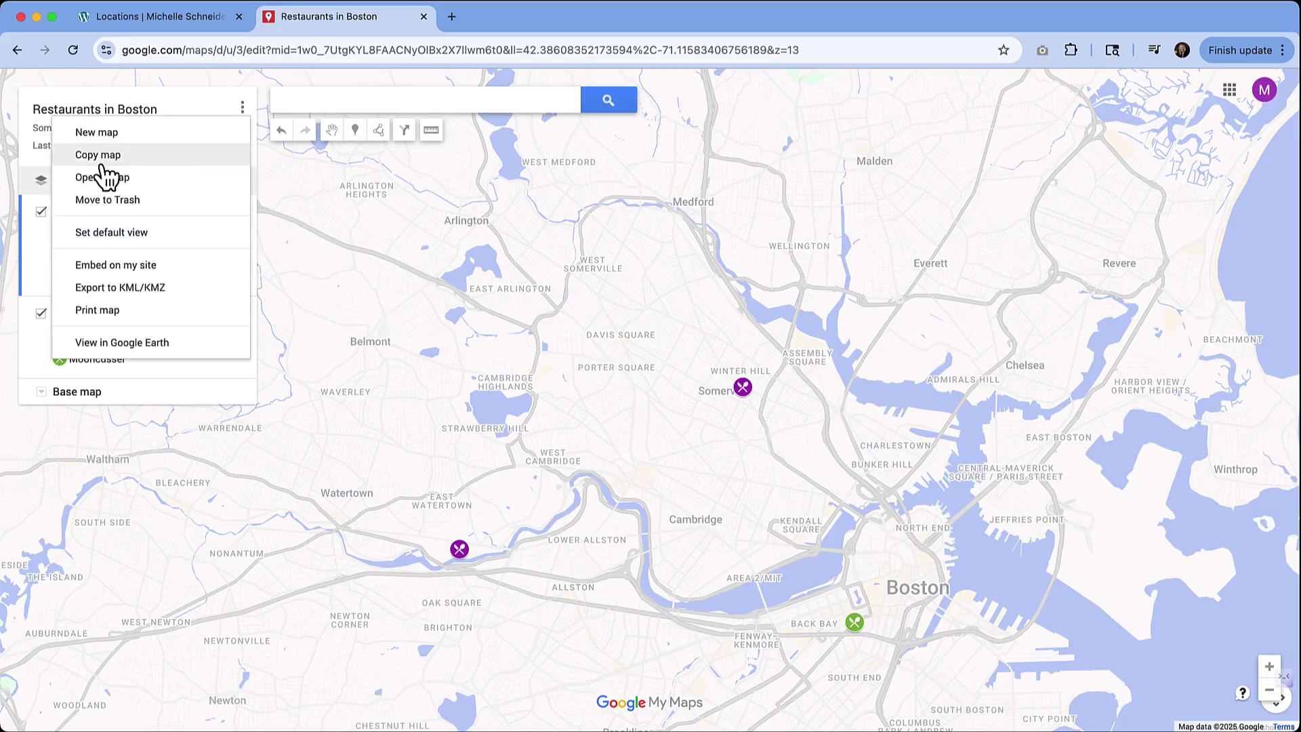
click(166, 268)
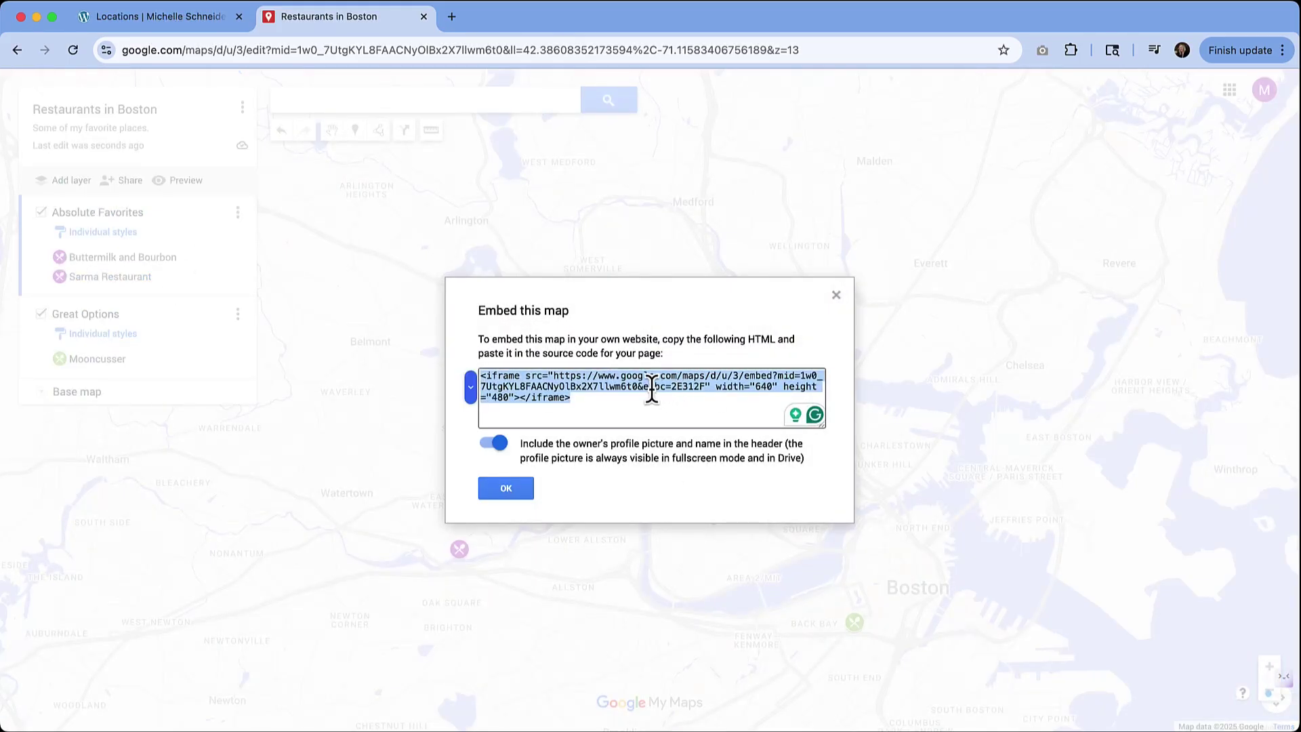
click(625, 398)
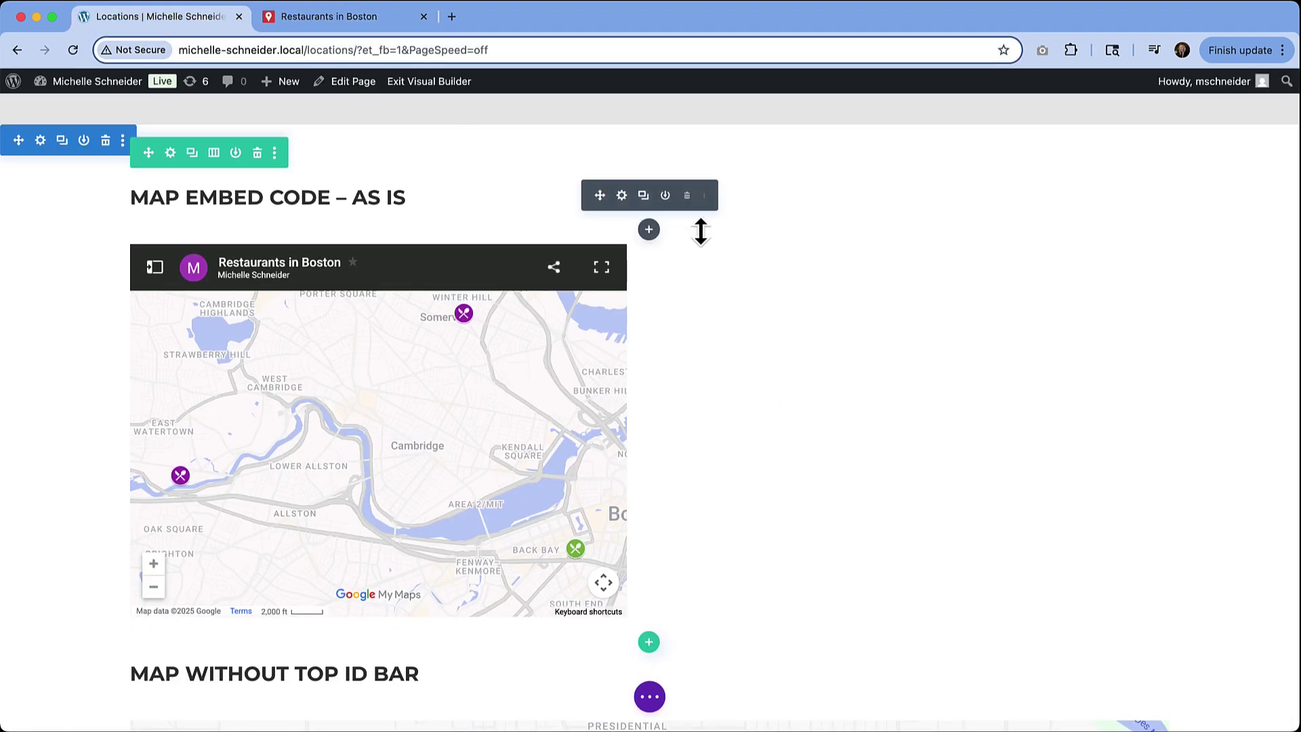
scroll(699, 241, up, 2)
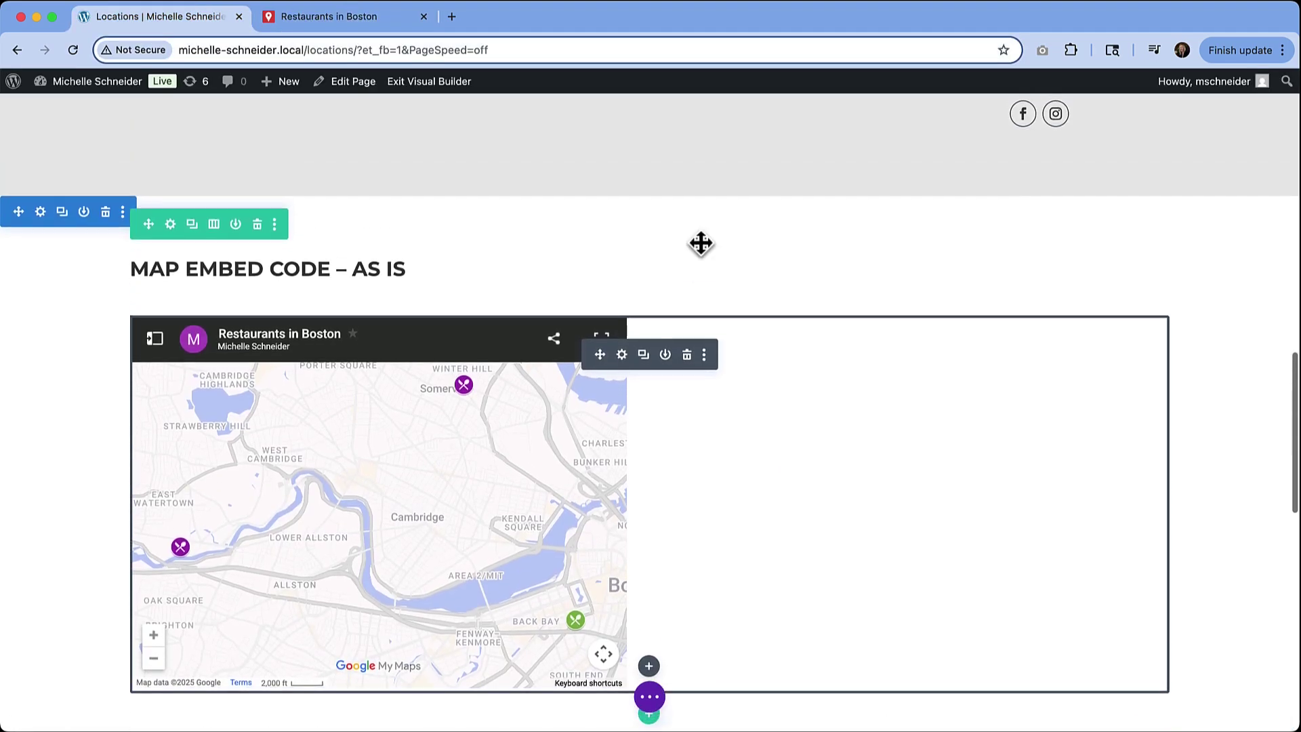
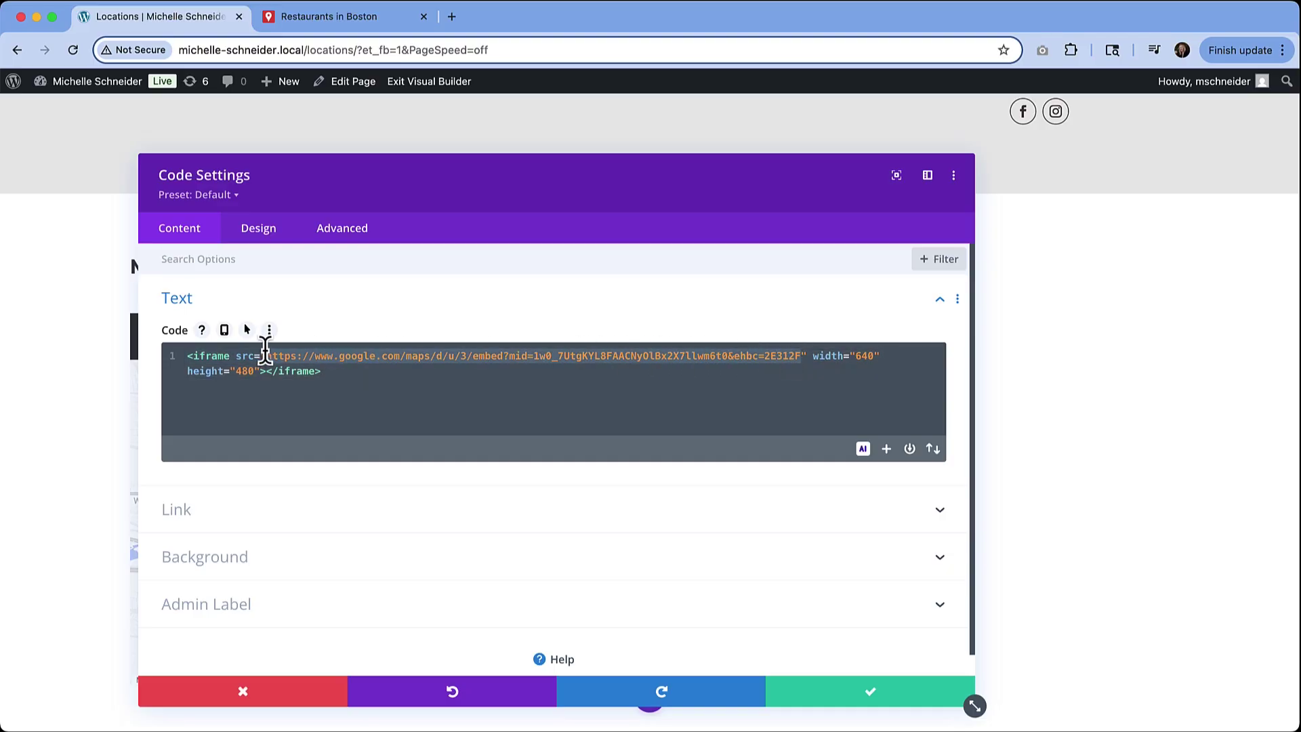
click(842, 691)
Replace the iframe source URL in the code module below Map Without Top ID Bar with the Restaurants in Boston embed URL
scroll(813, 557, down, 5)
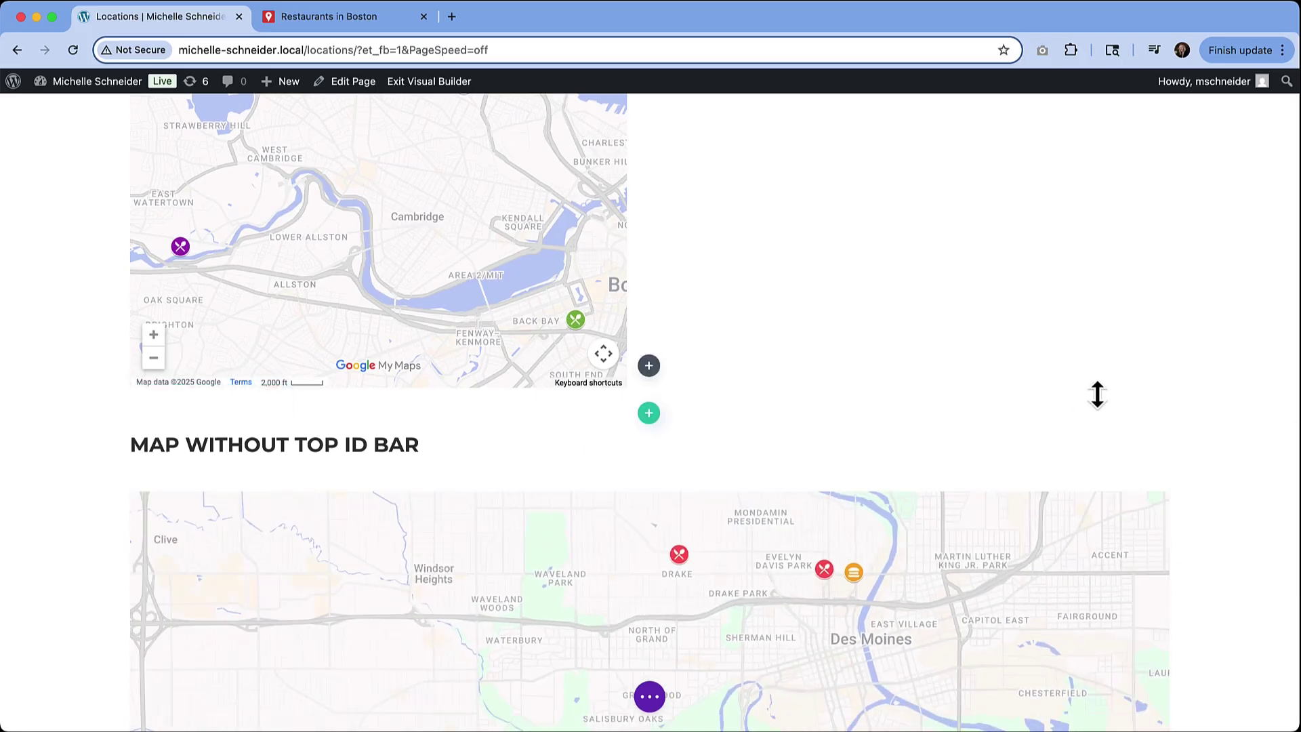
scroll(1133, 392, down, 4)
scroll(1229, 402, down, 1)
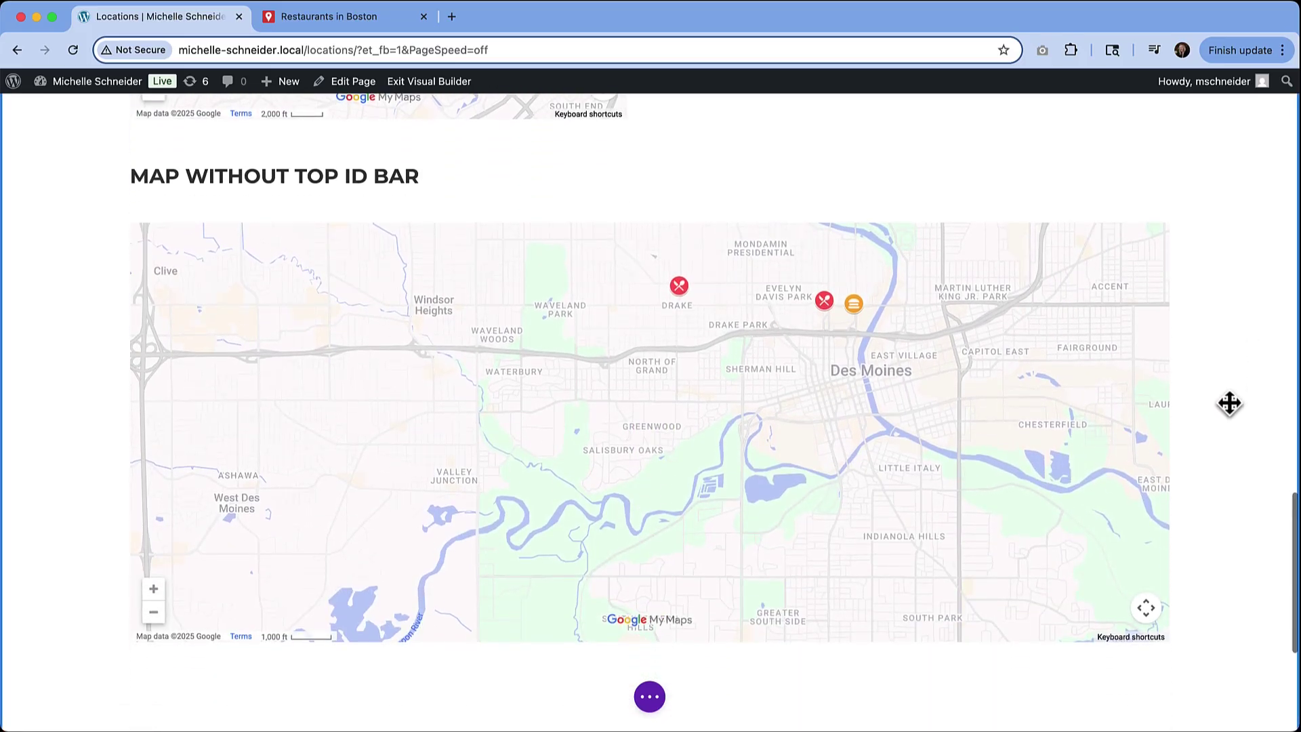
click(619, 254)
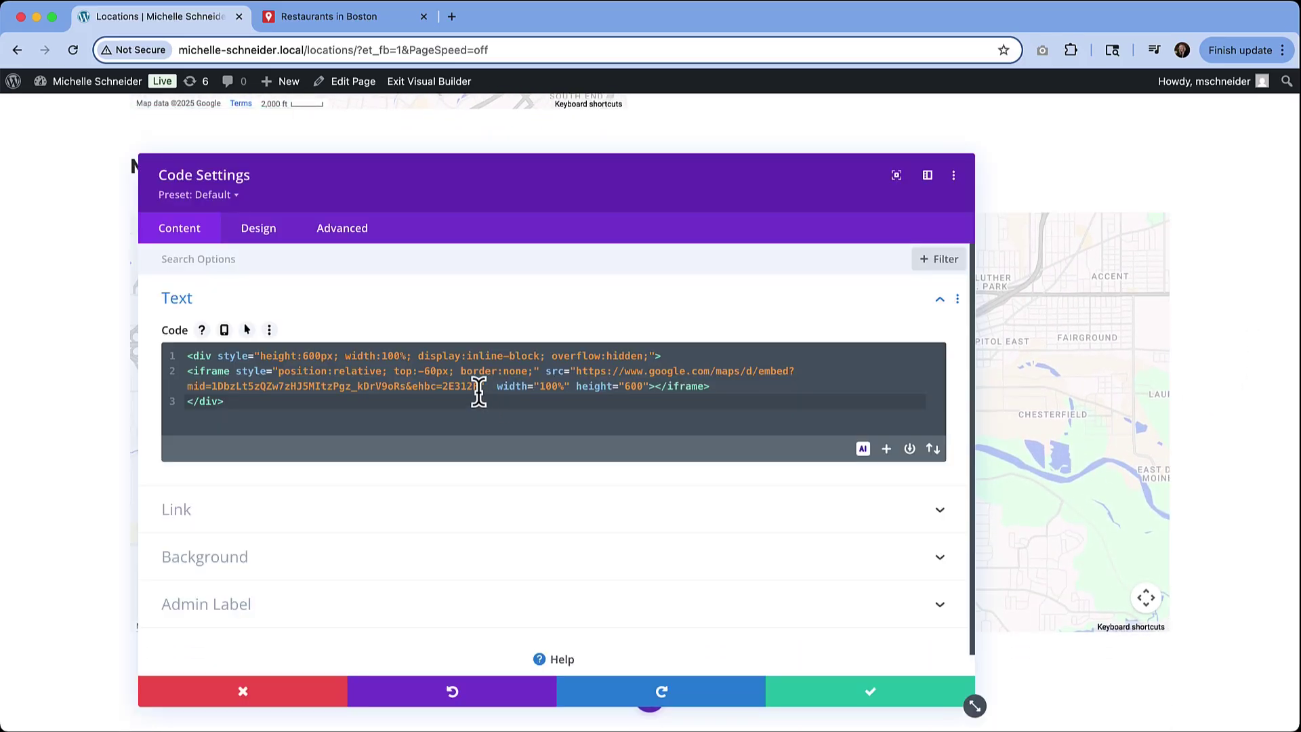
triple_click(480, 381)
shift+click(576, 371)
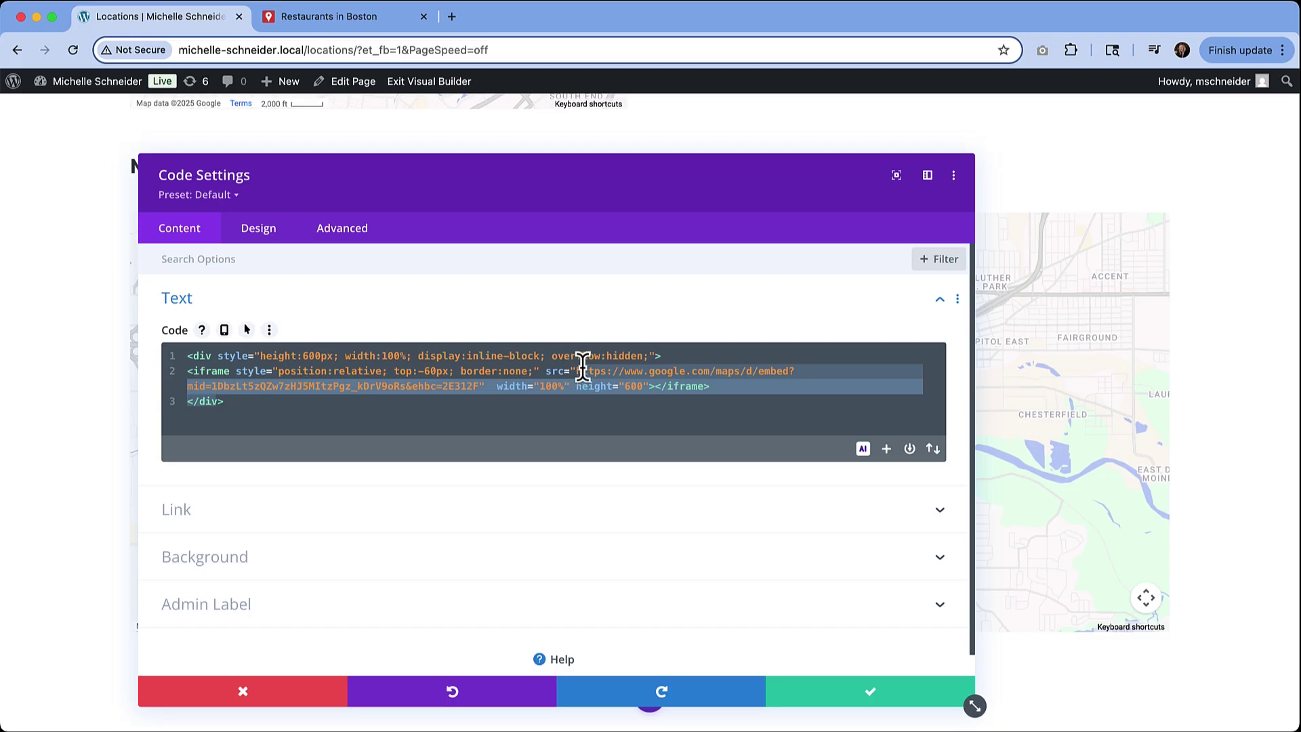
click(576, 372)
shift+click(478, 387)
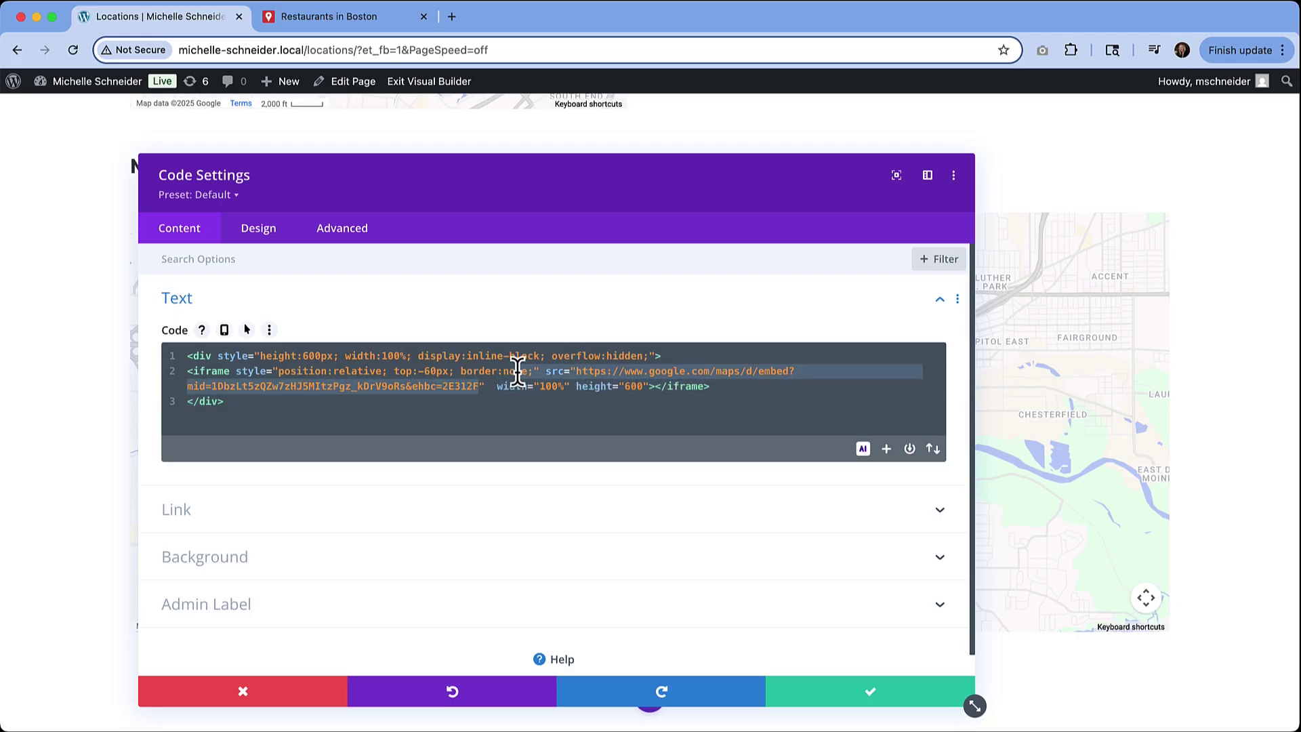
text(https://www.google.com/maps/d/u/3/embed?mid=1w0_7UtgKYL8FAACNyOlBx2X7llwm6t0&ehbc=2E312F)
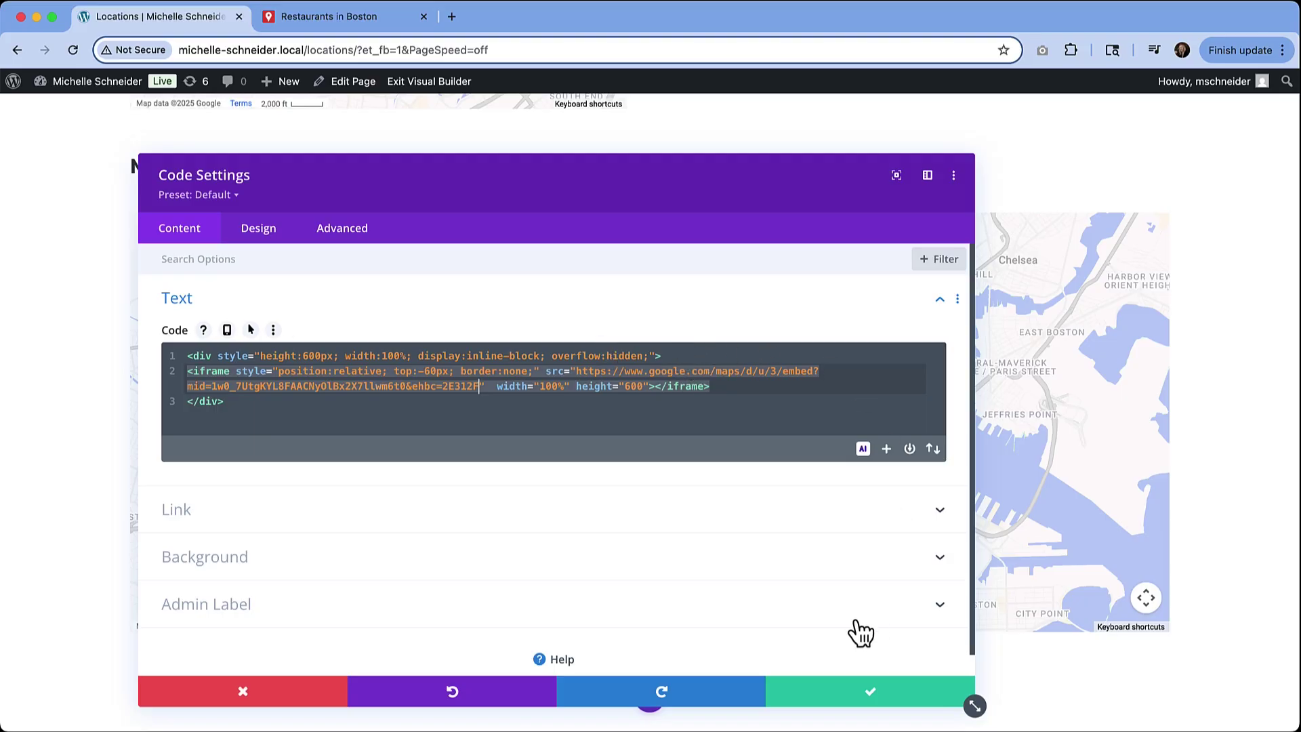
Shrink the code settings window, move it aside, and compare the as-is map with the one without the top ID bar
drag(970, 704, 448, 674)
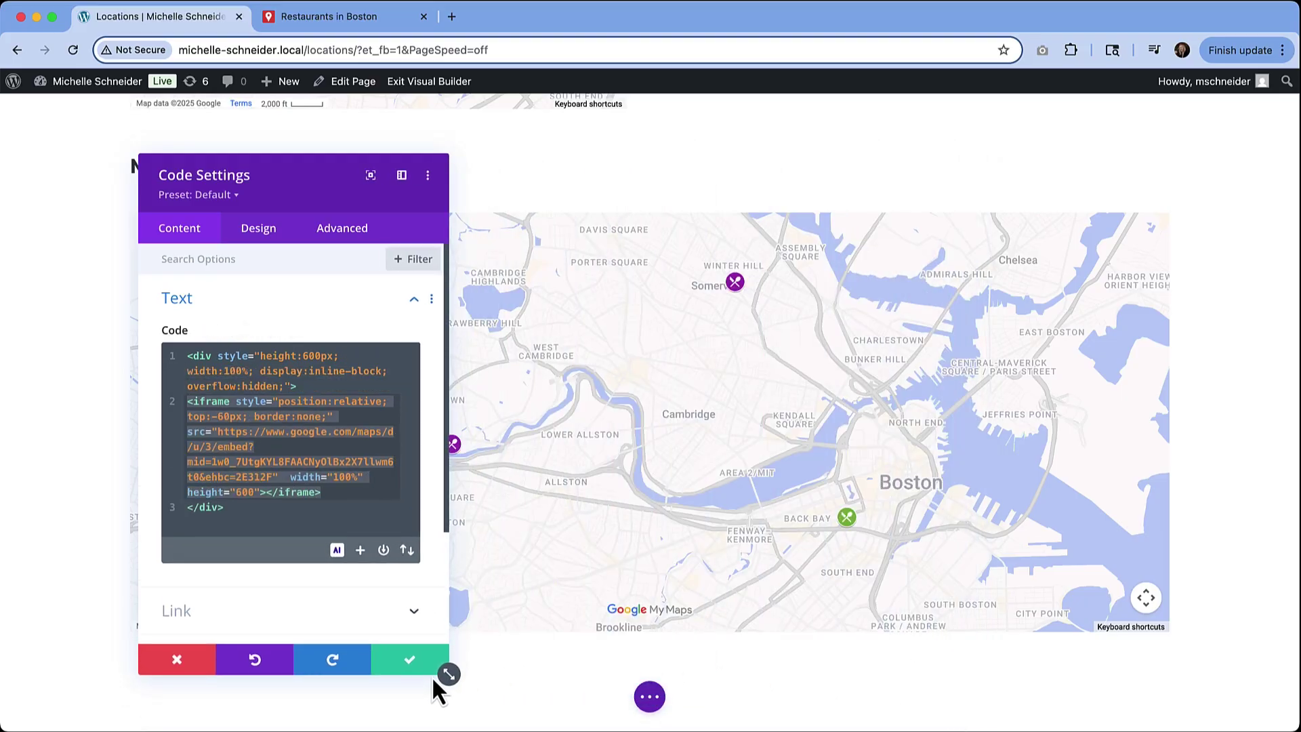
drag(299, 197, 1150, 218)
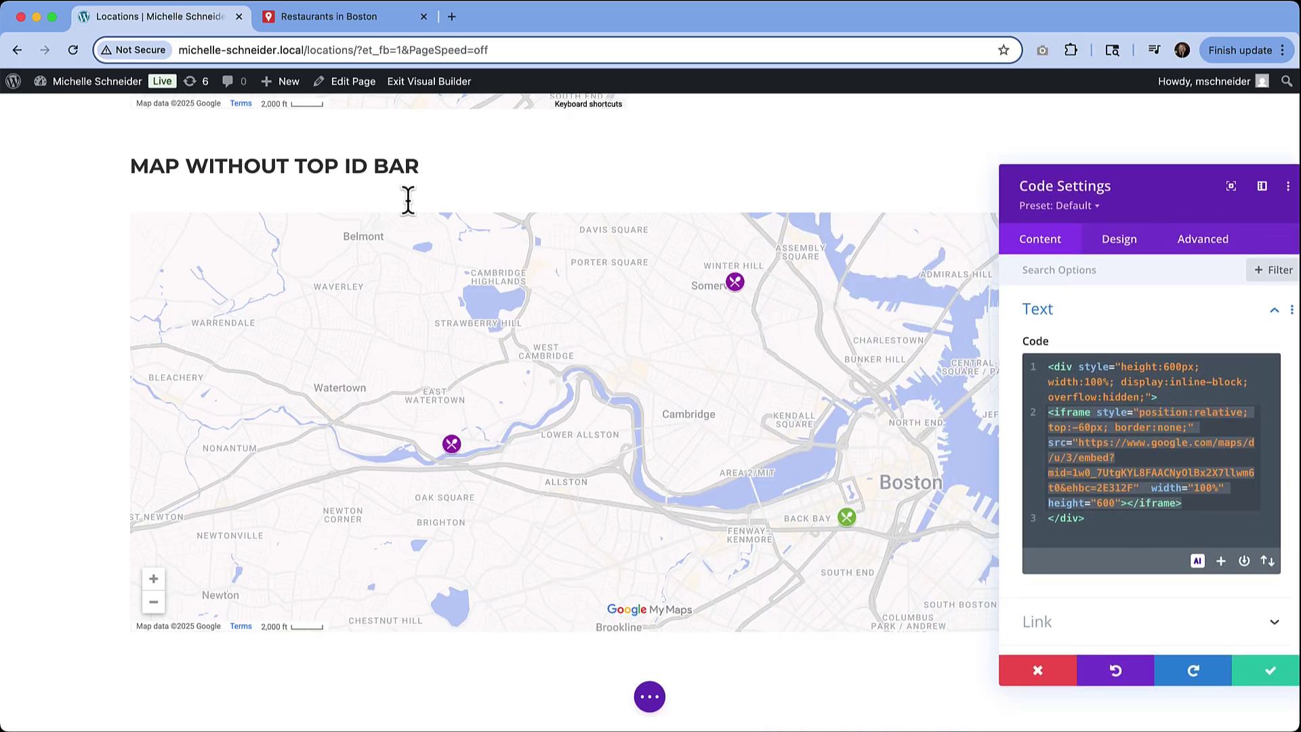
scroll(475, 359, up, 5)
scroll(668, 195, up, 6)
scroll(670, 195, up, 1)
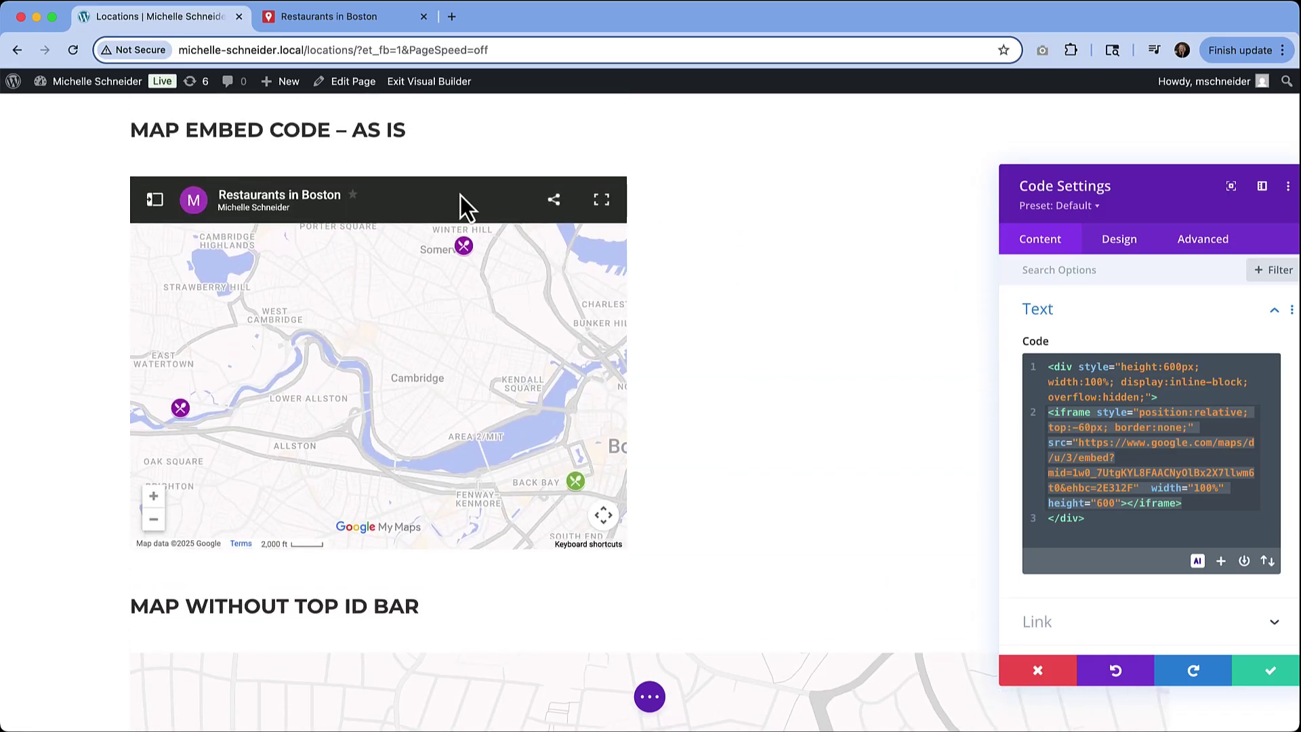
scroll(725, 474, down, 5)
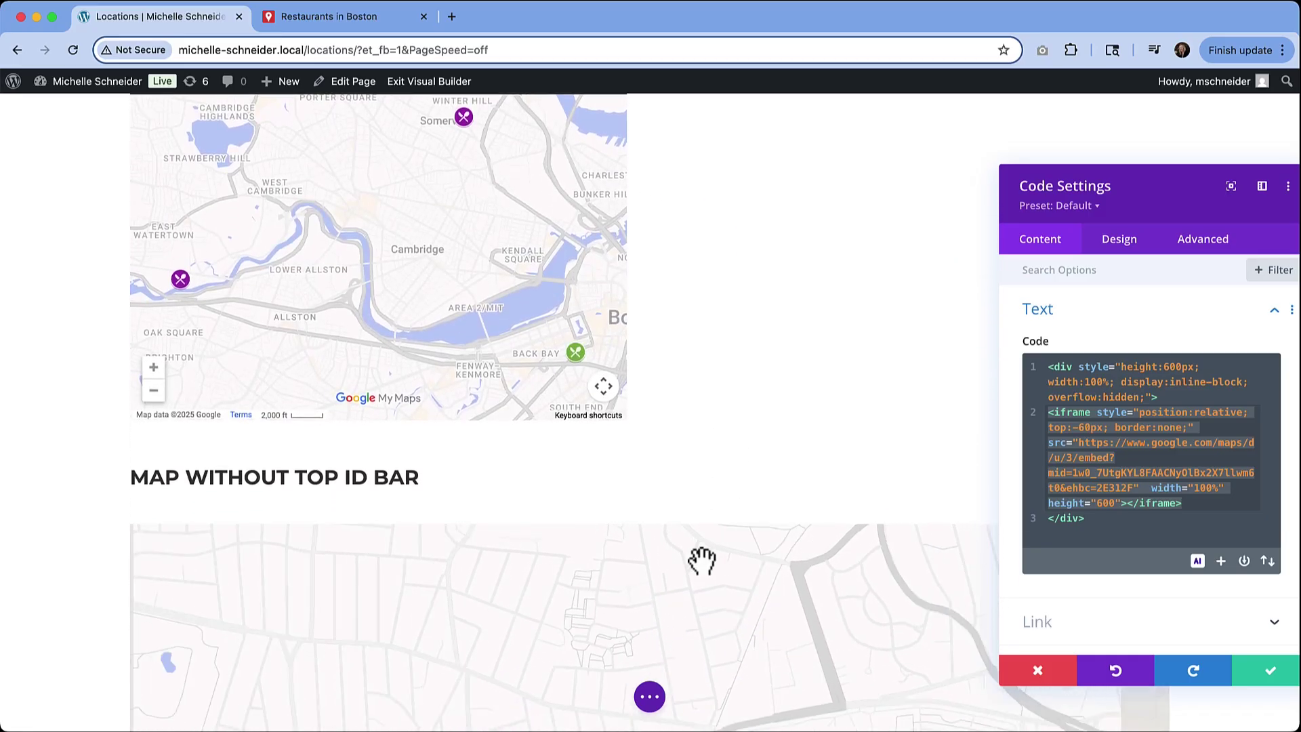
scroll(759, 372, up, 3)
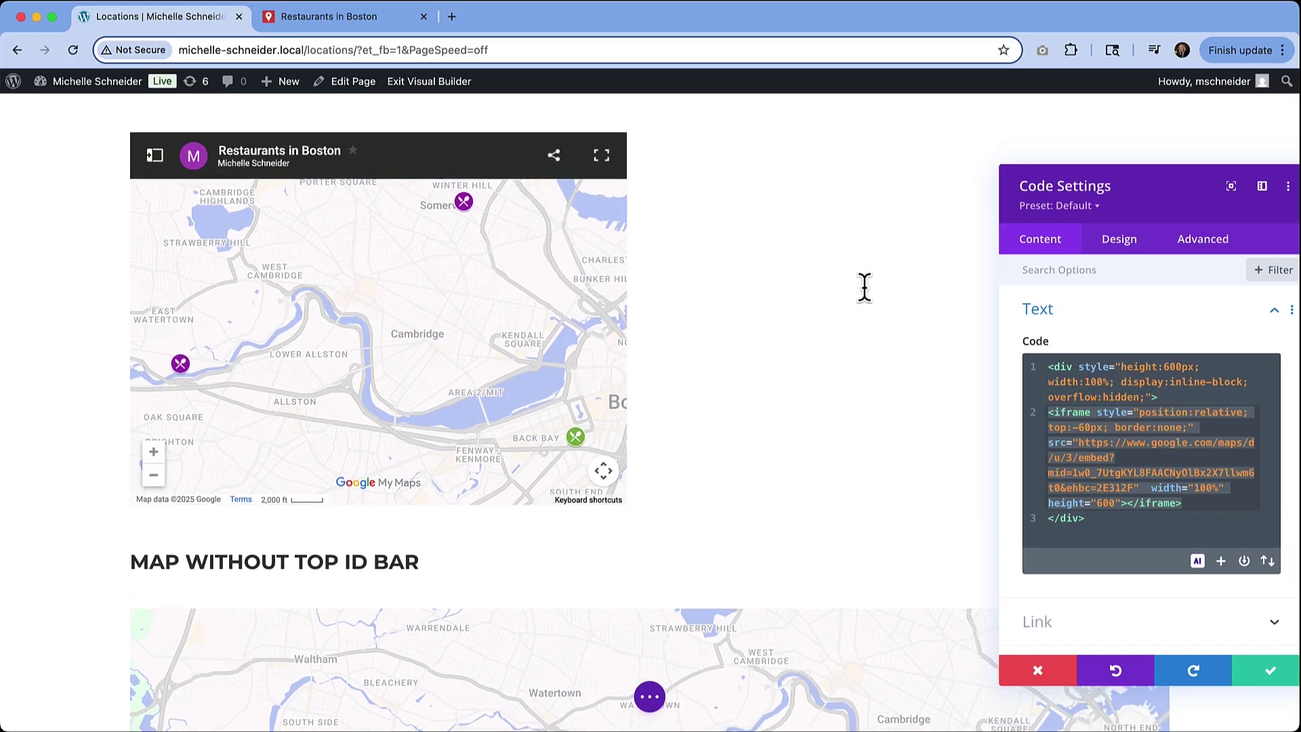
scroll(807, 282, down, 9)
scroll(807, 283, down, 5)
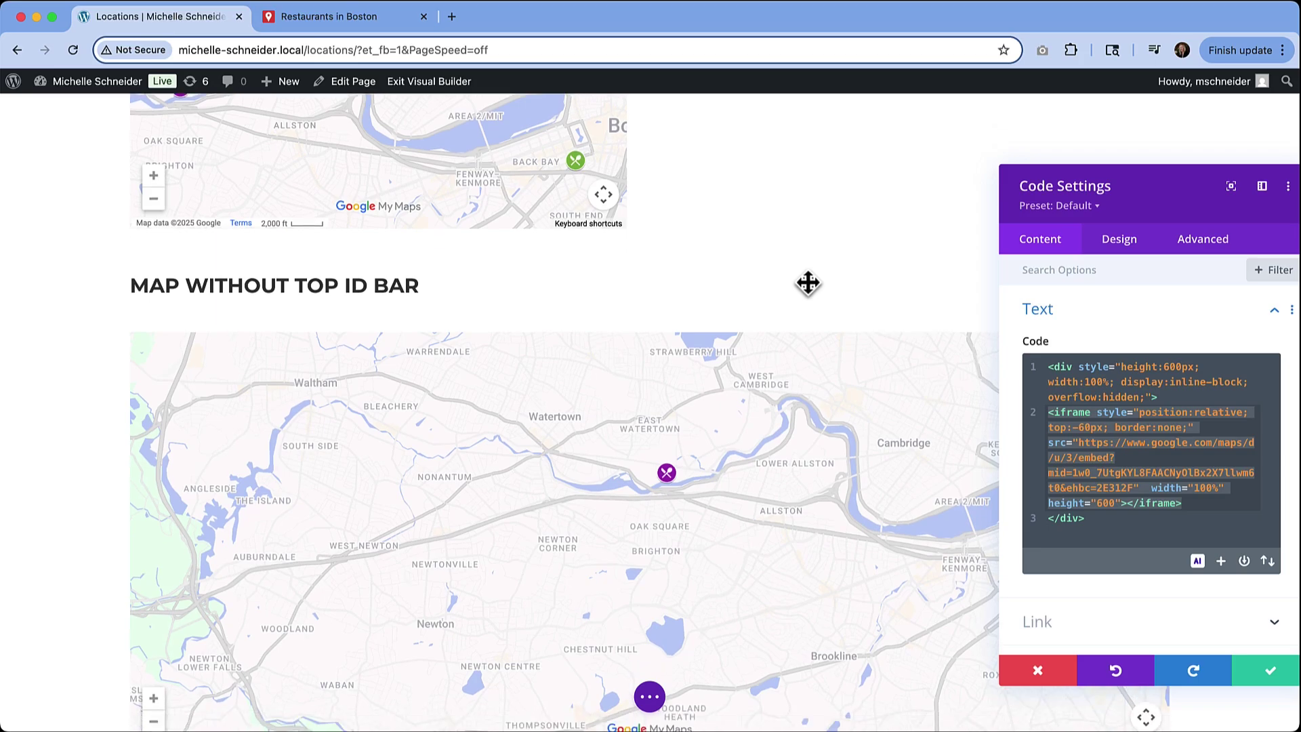
scroll(803, 332, down, 2)
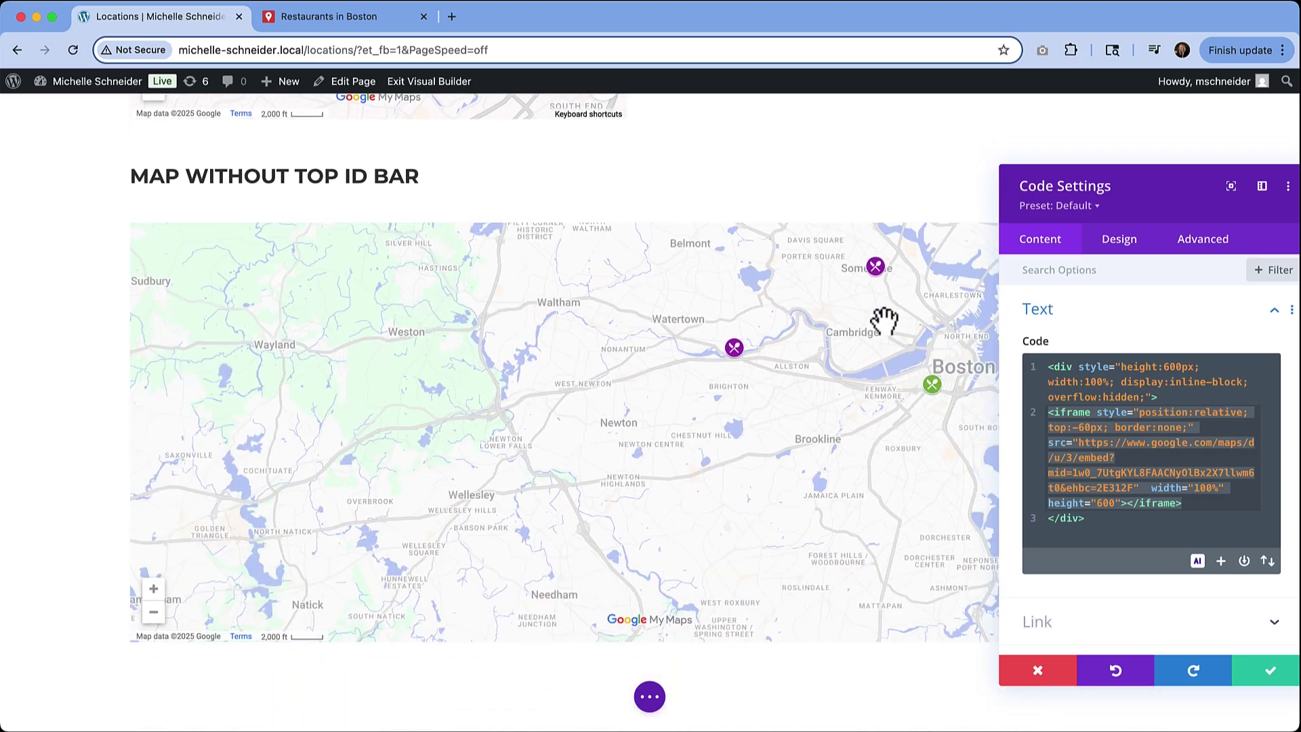
scroll(816, 355, down, 2)
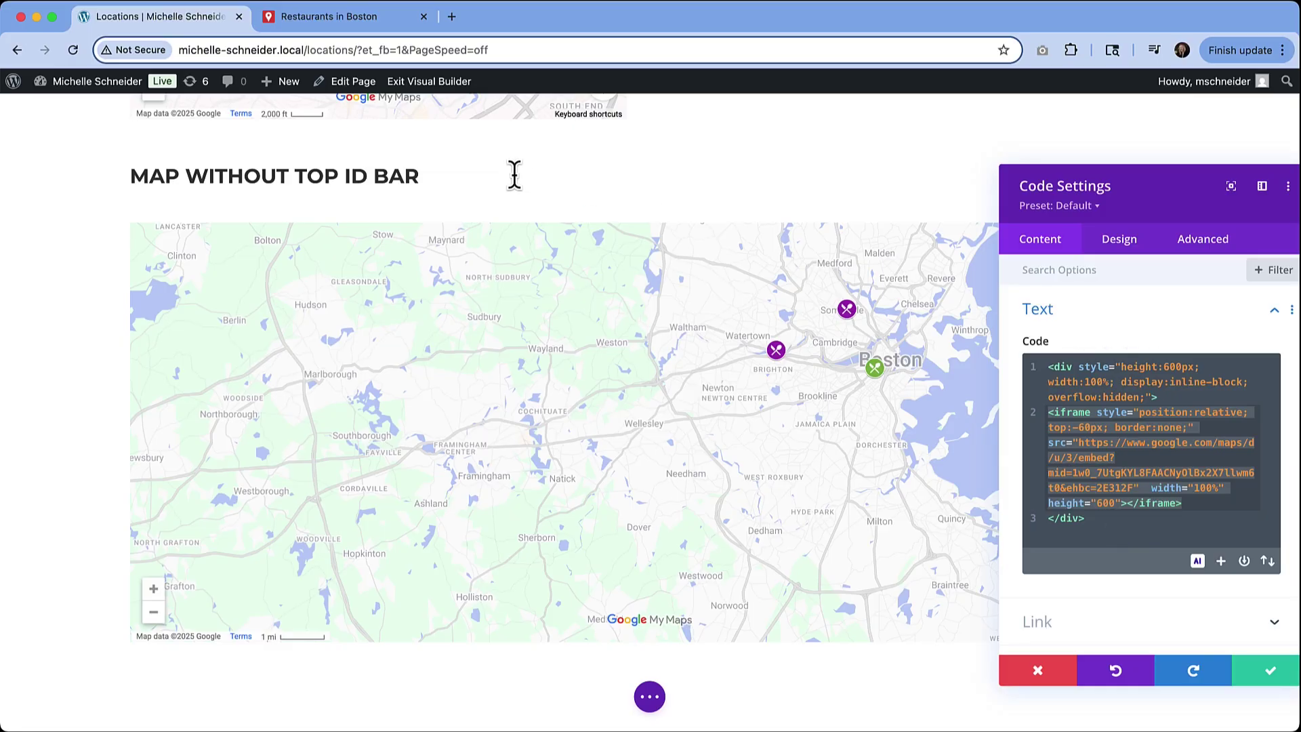
Switch to Google My Maps, save a new marker near Ten Hills in the Absolute Favorites layer, and move it to East Arlington
key(ctrl+Tab)
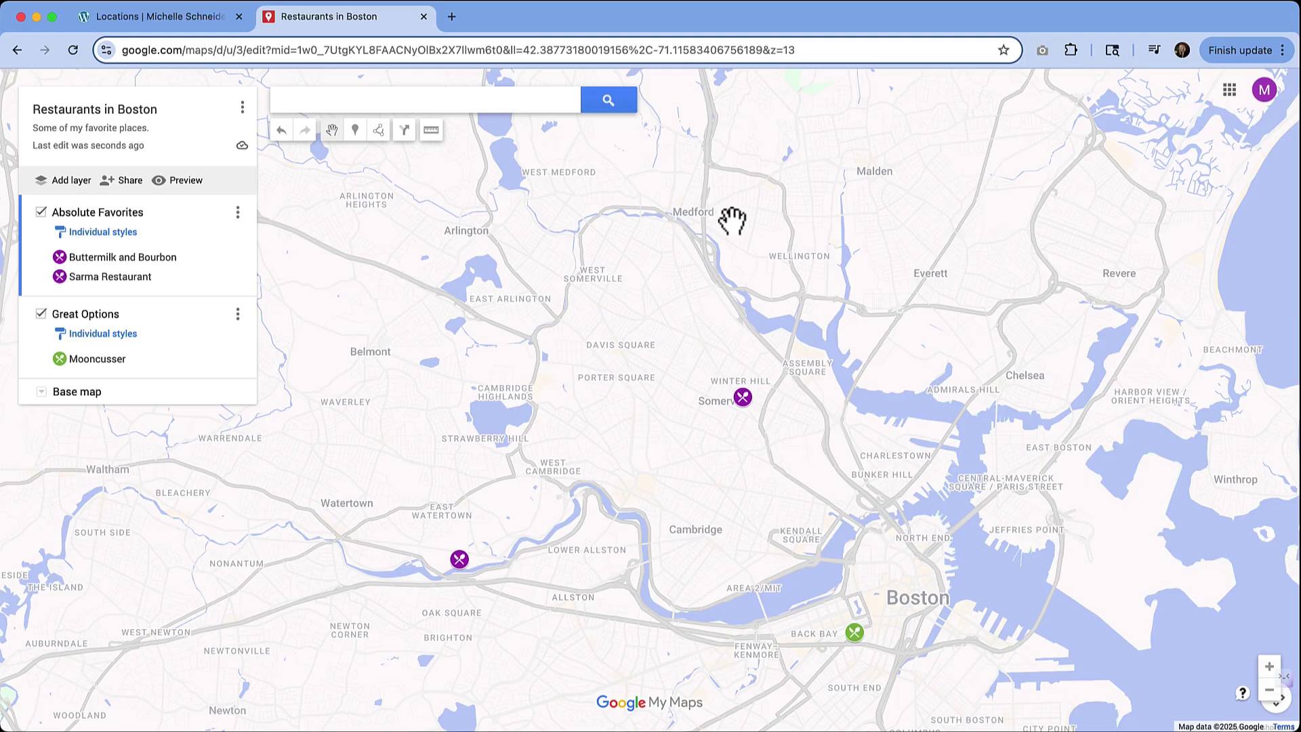
click(317, 100)
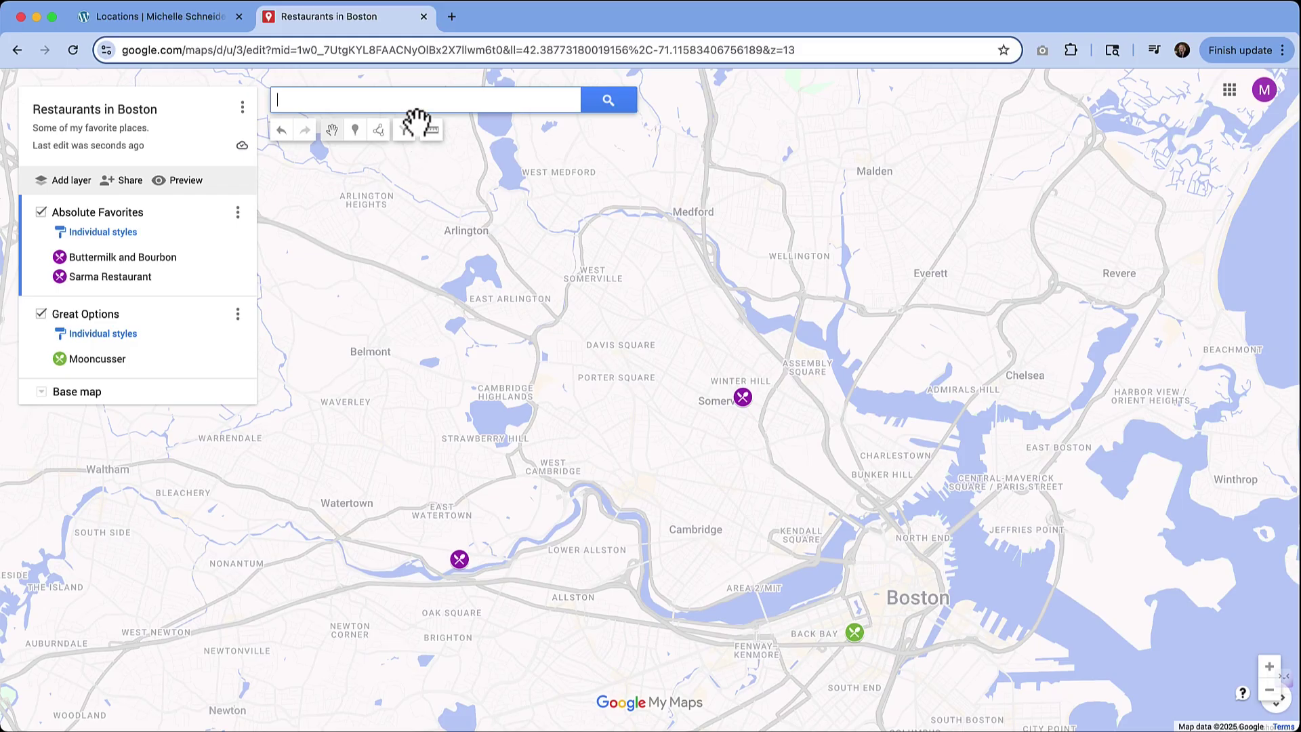
scroll(423, 326, up, 2)
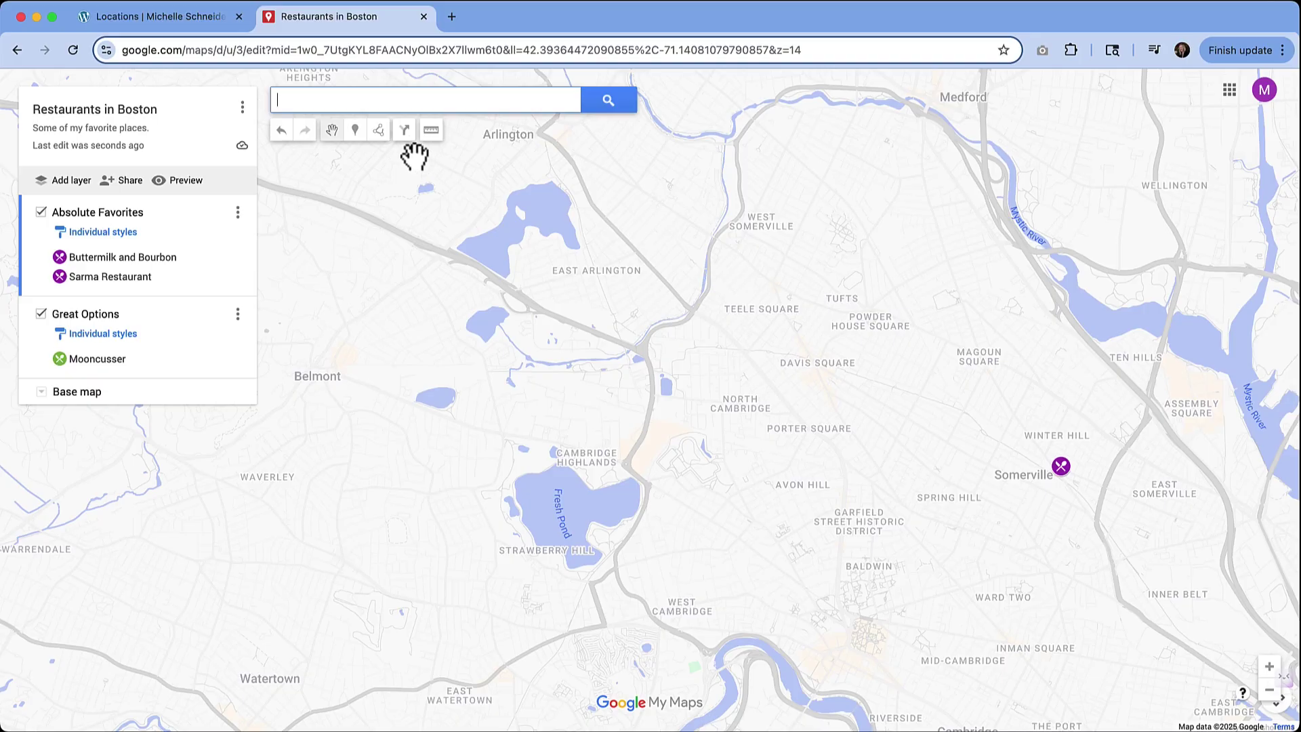
click(355, 130)
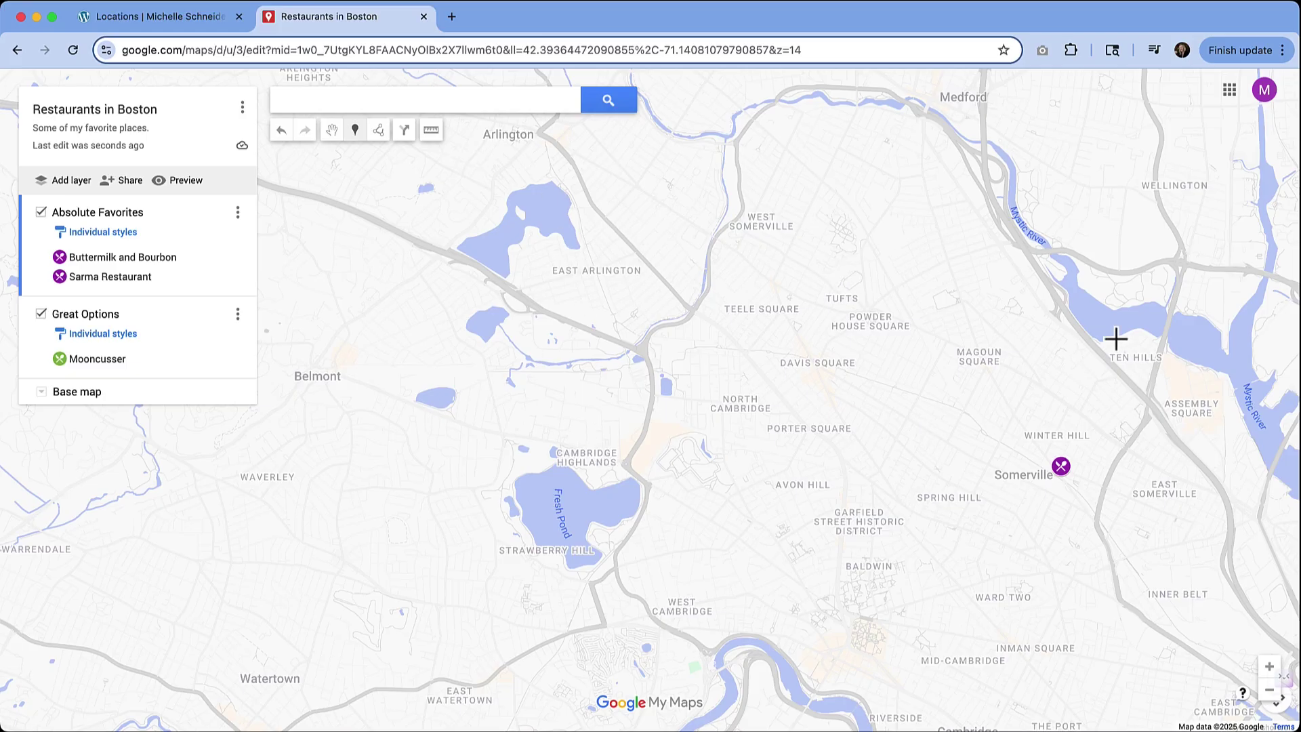
click(1139, 371)
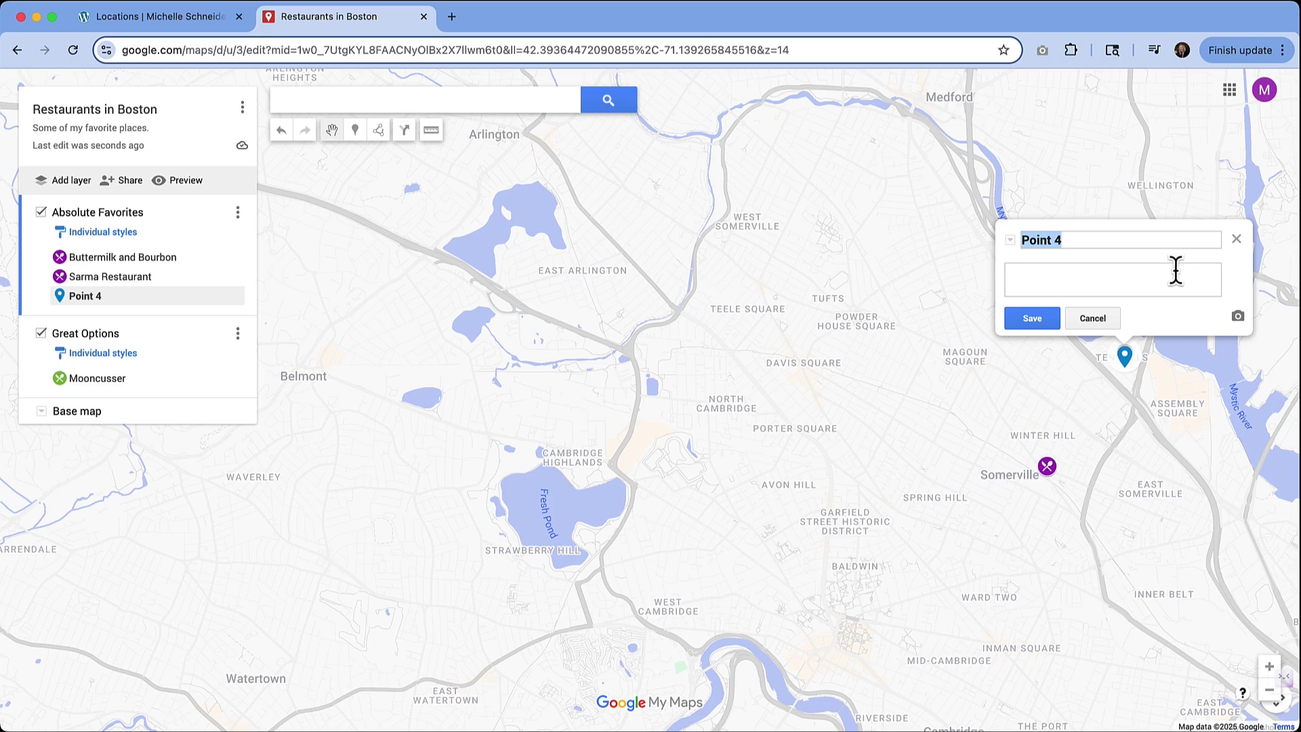
click(1049, 321)
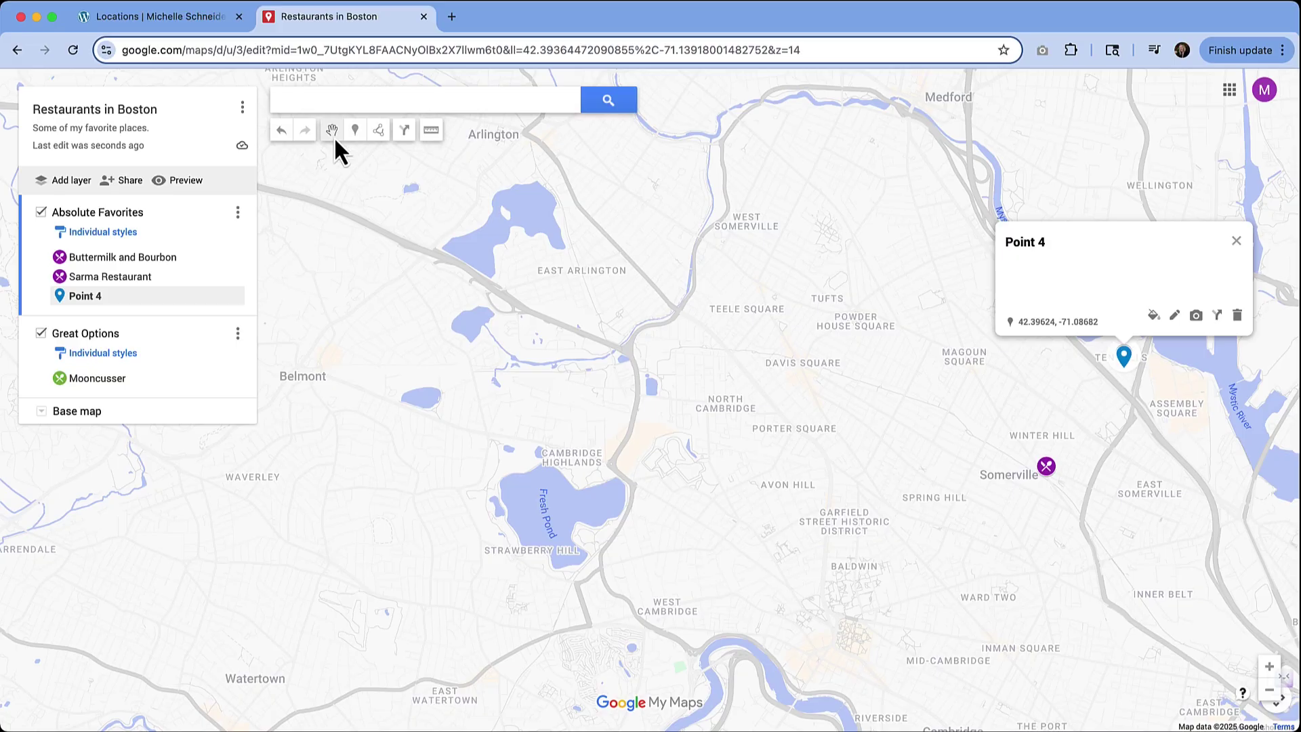
mouse_move(1126, 366)
mouse_down()
mouse_move(933, 387)
mouse_move(830, 372)
mouse_move(645, 233)
mouse_up()
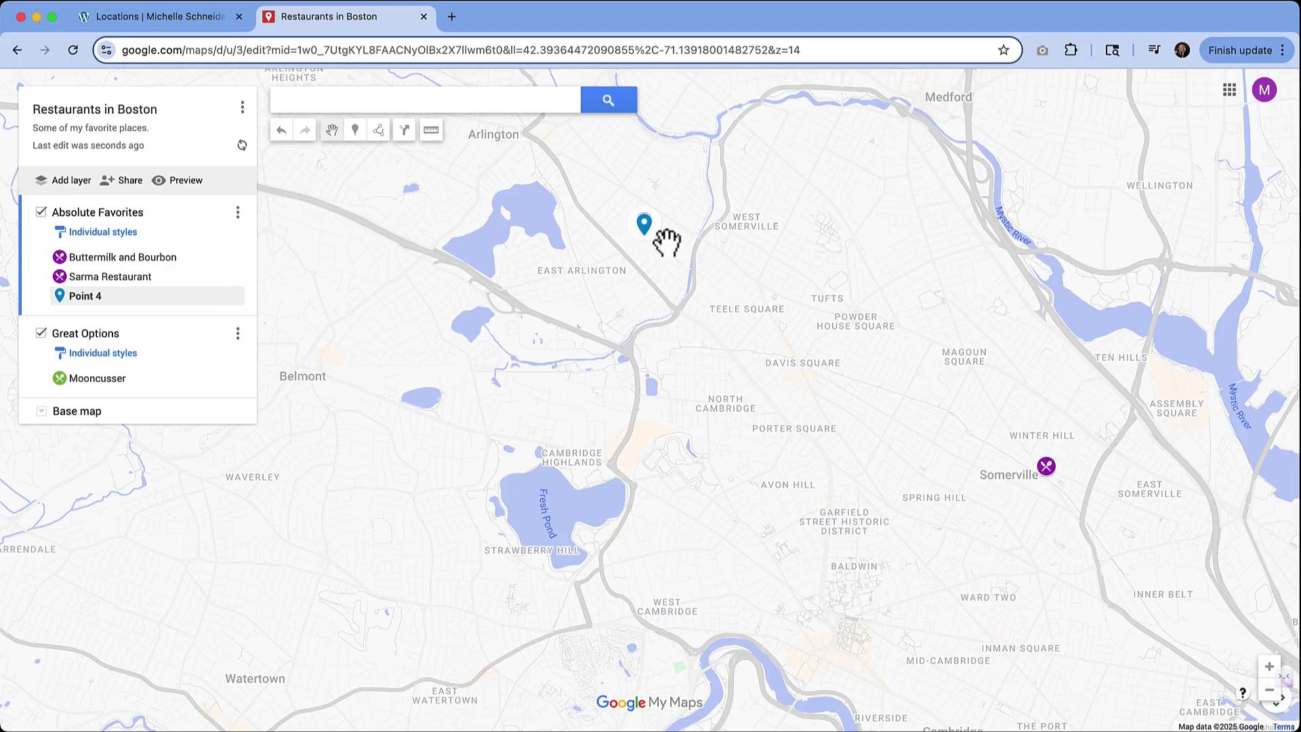
Draw a closed five-cornered shape around East Arlington, Fresh Pond and Somerville, close its details unnamed, and undo the shape
click(379, 130)
click(631, 169)
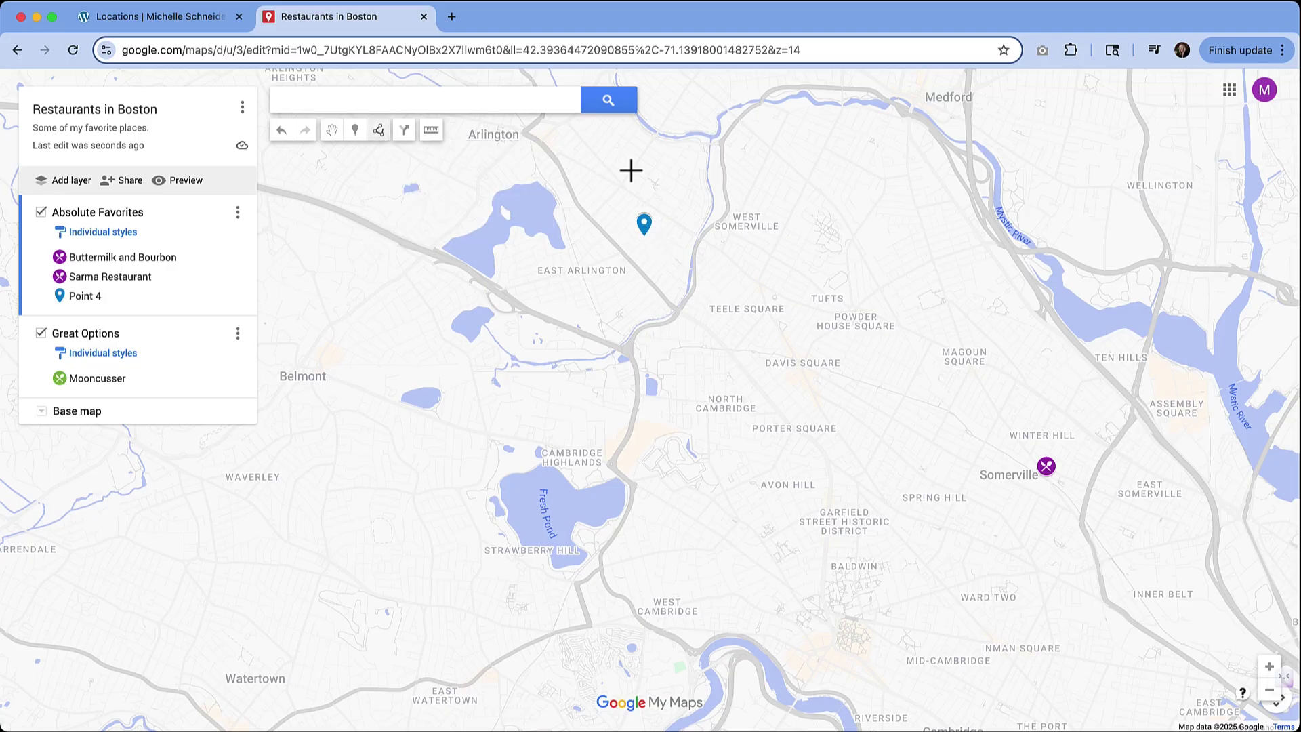
click(460, 296)
click(483, 560)
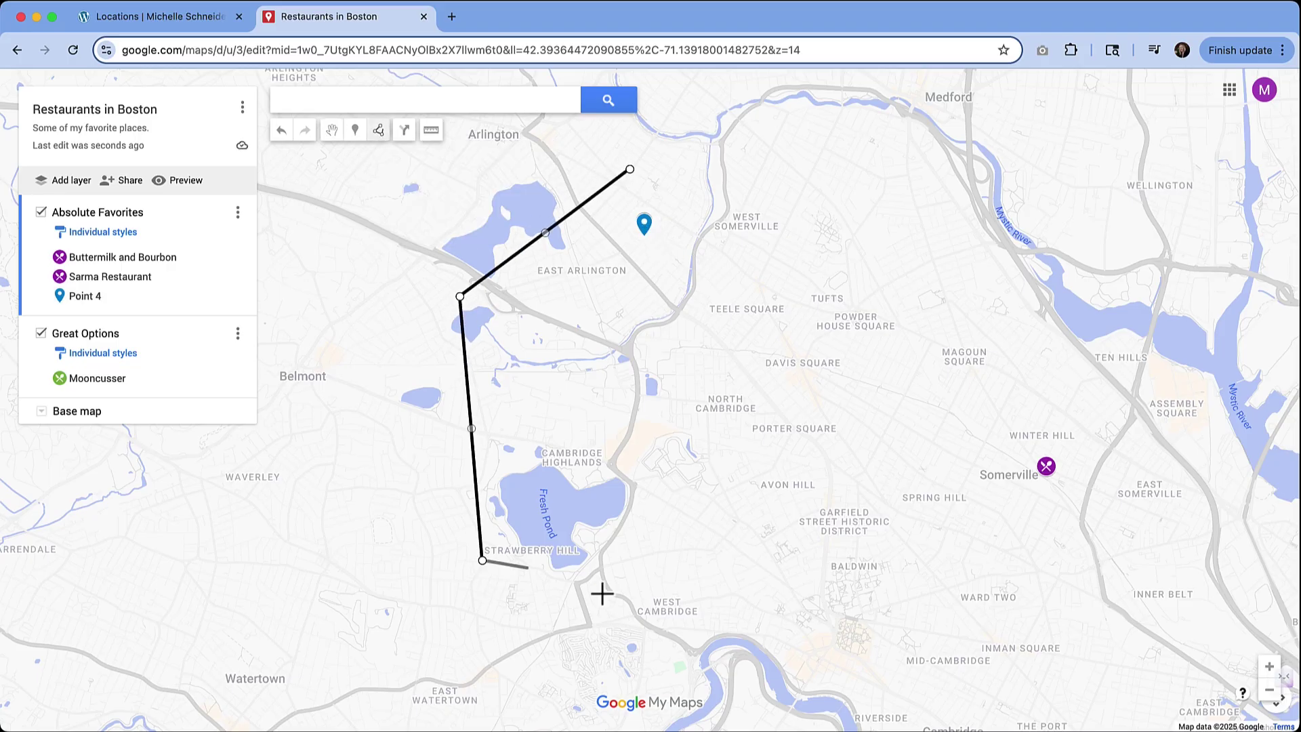
click(1207, 656)
click(1256, 445)
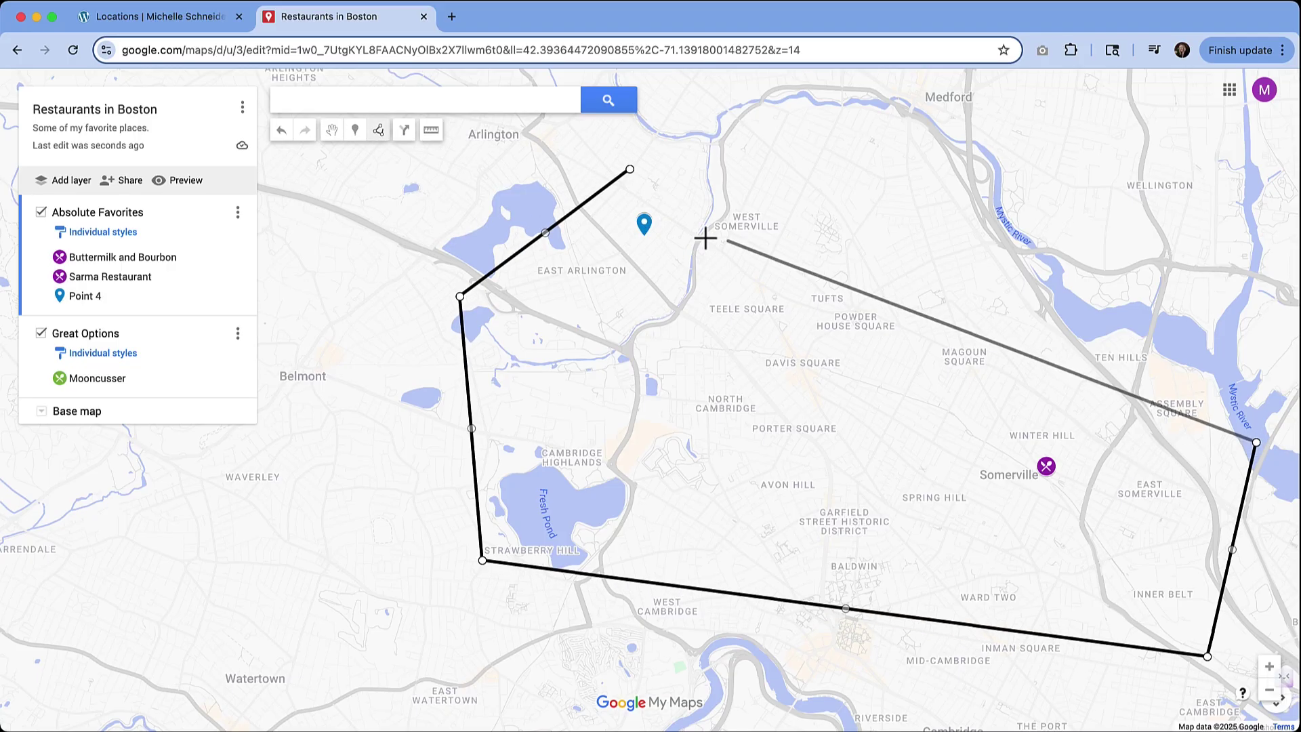
click(630, 169)
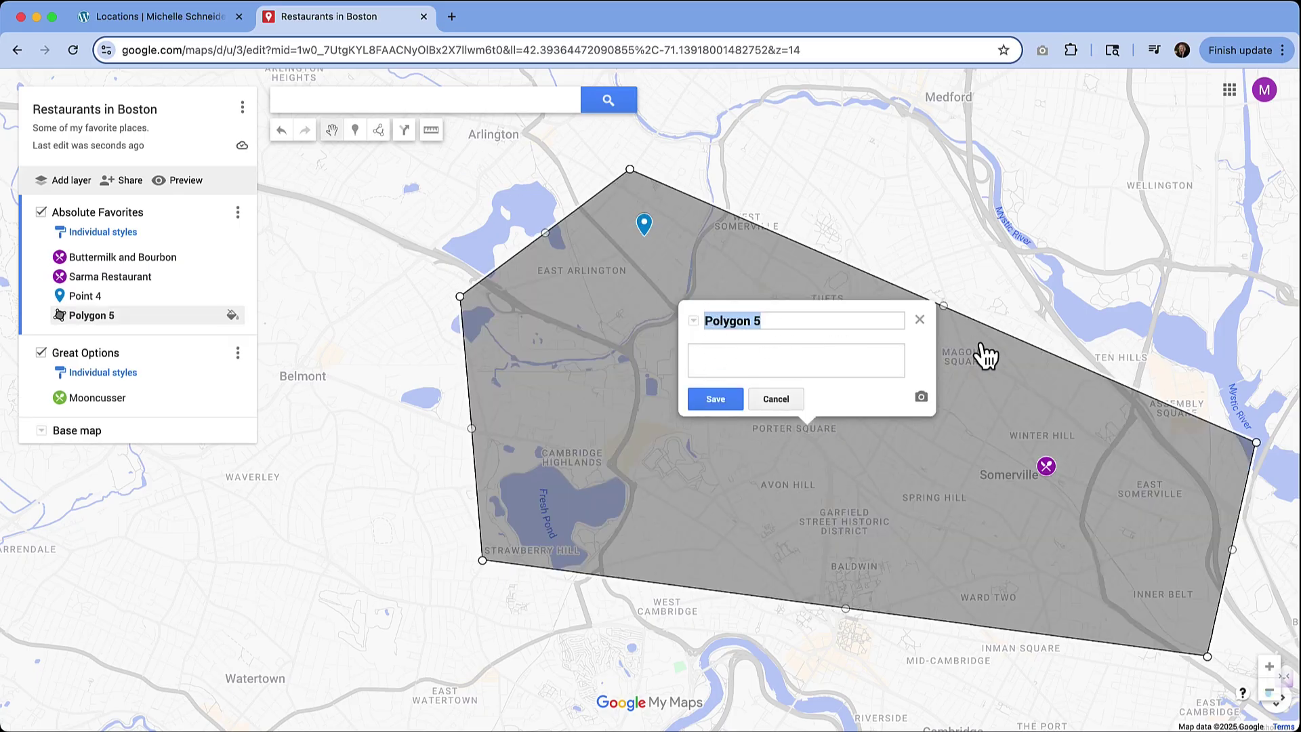
click(920, 320)
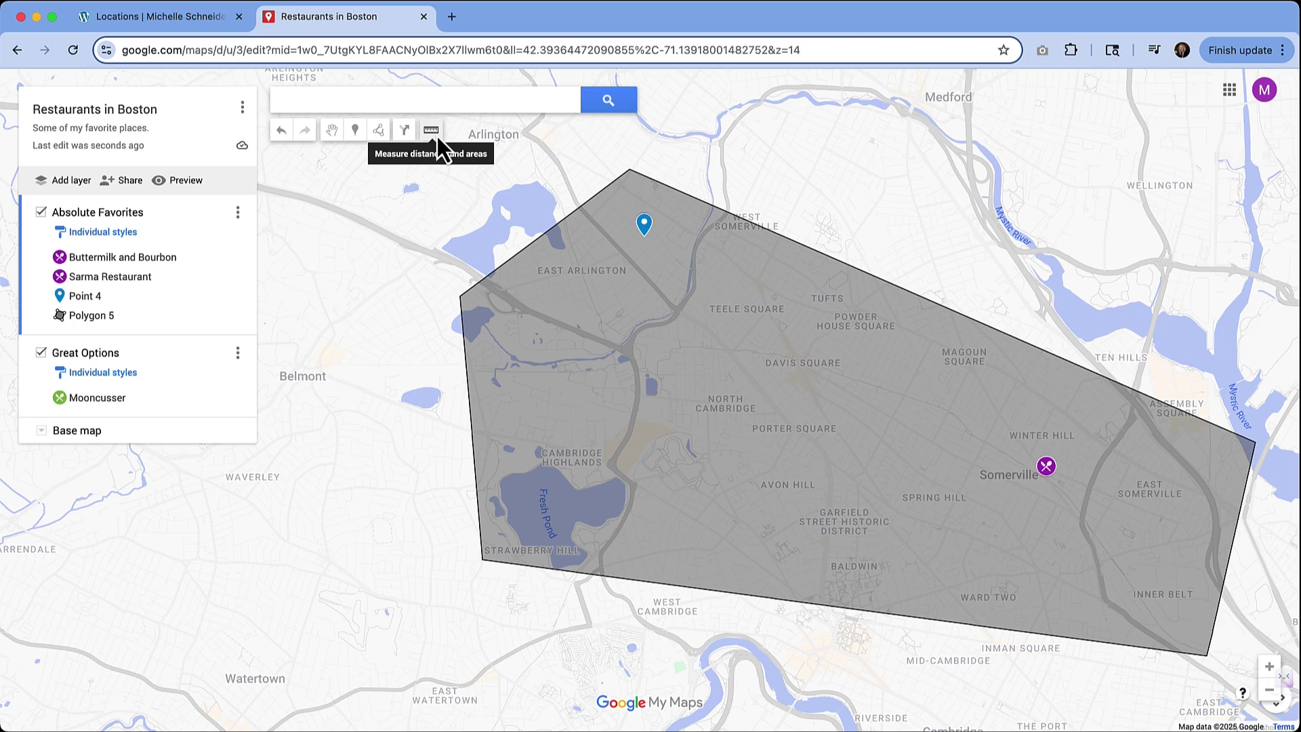
click(283, 132)
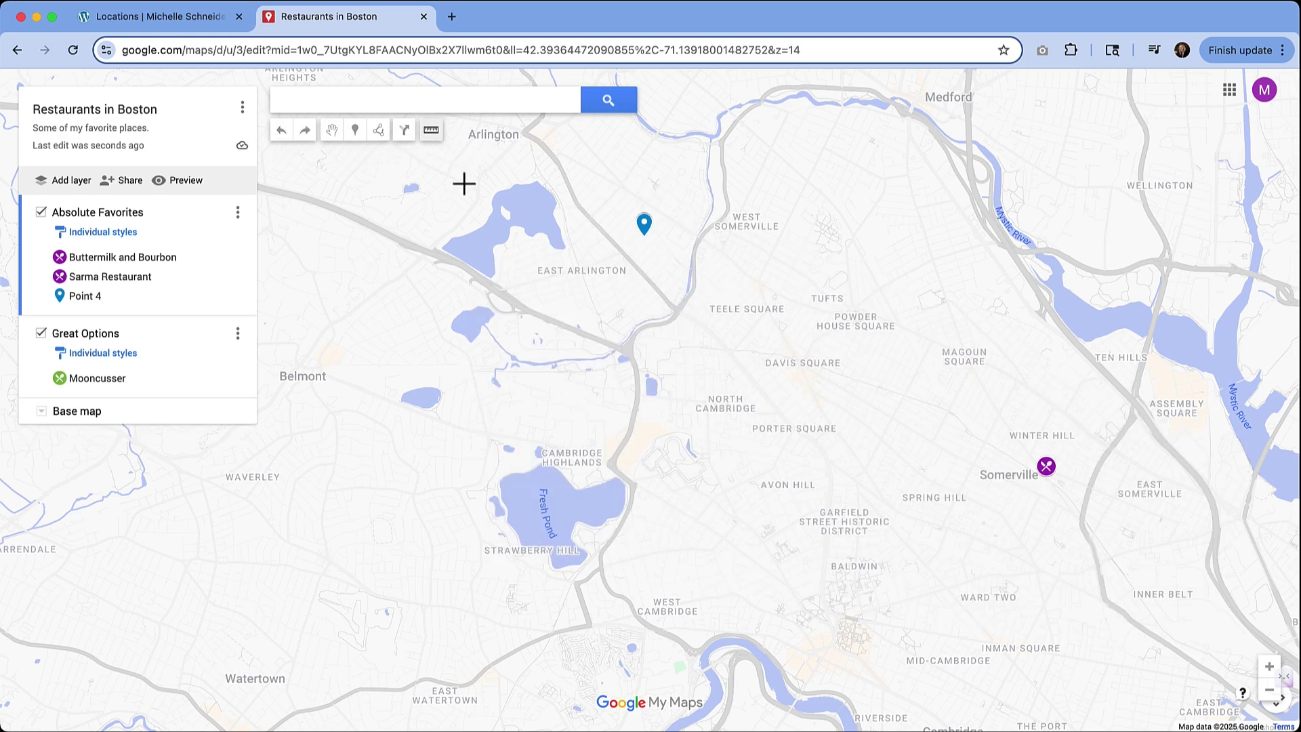